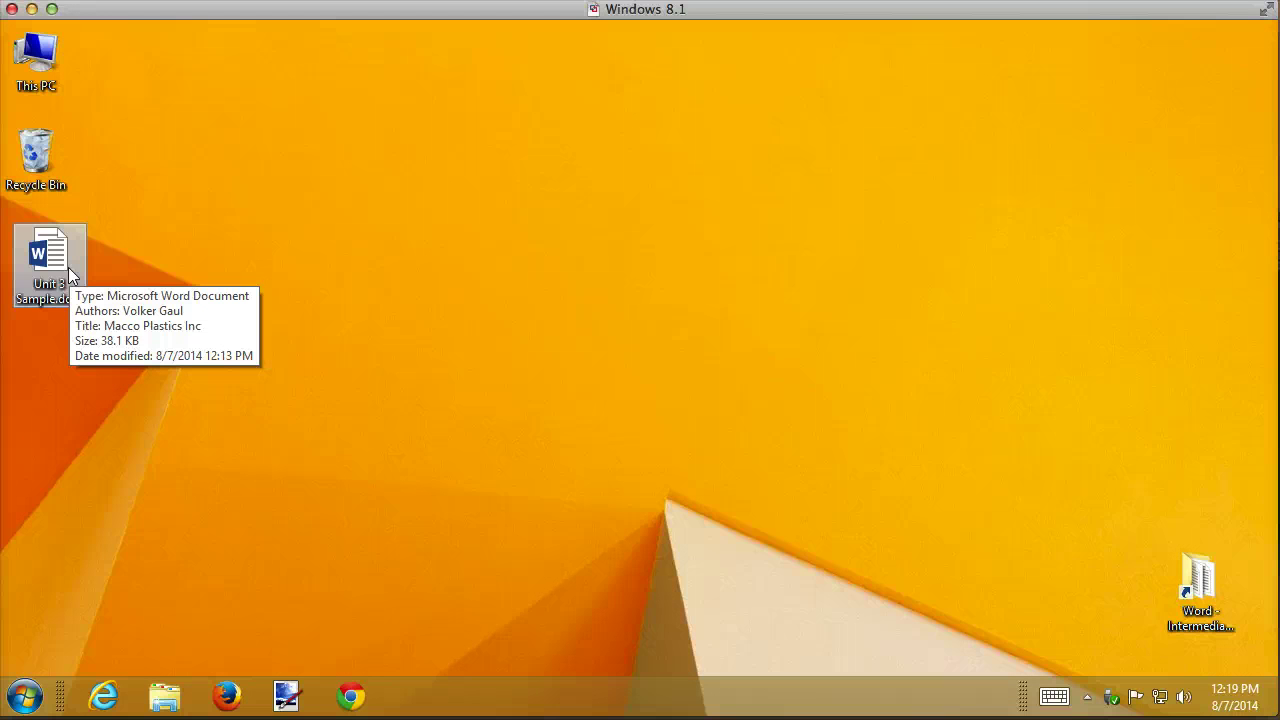
# - Open Unit 3 Sample.docx, skim the sales report, and bring up the Design themes and formatting options
pyautogui.doubleClick(70, 270)
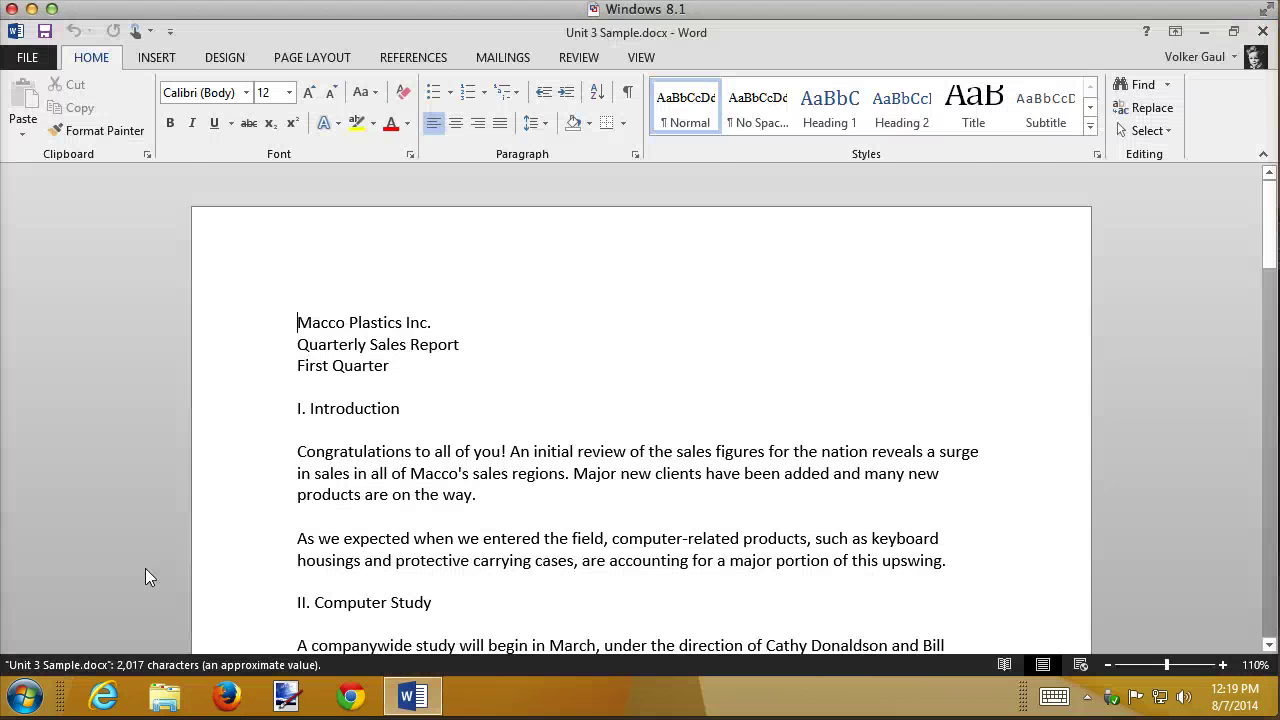
pyautogui.scroll(-15, 852, 399)
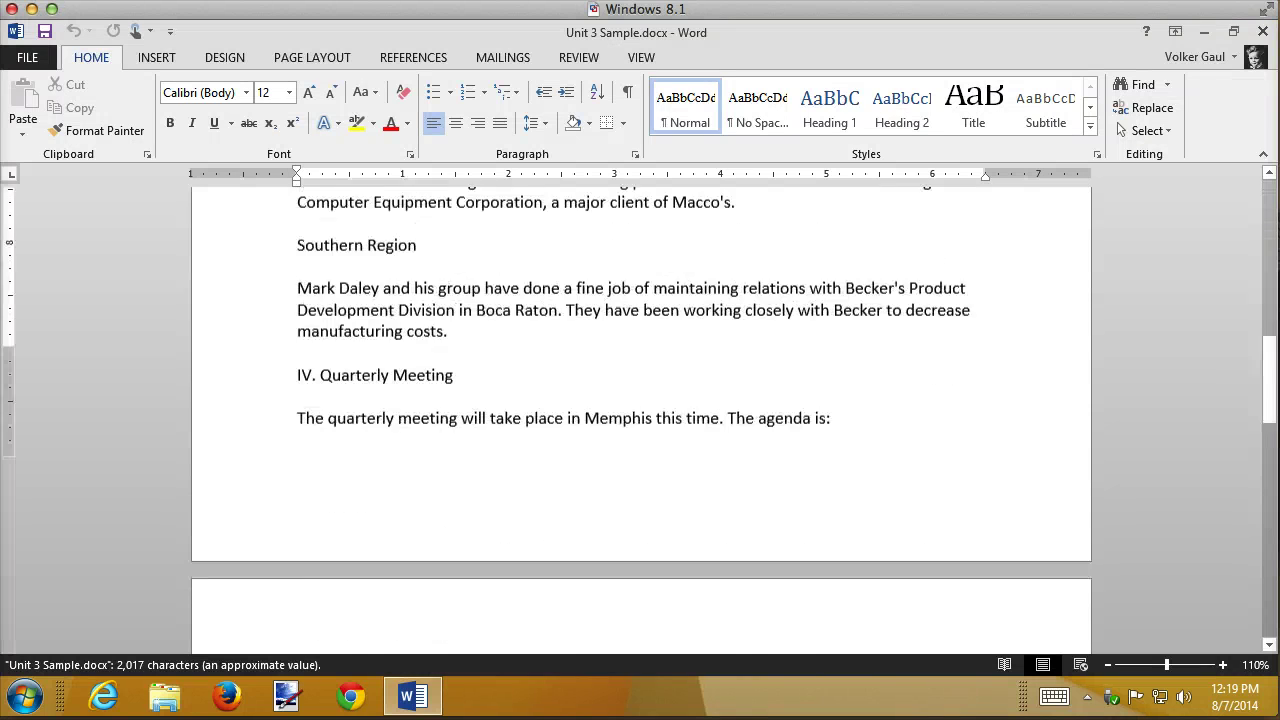
pyautogui.scroll(5, 837, 406)
pyautogui.scroll(15, 834, 410)
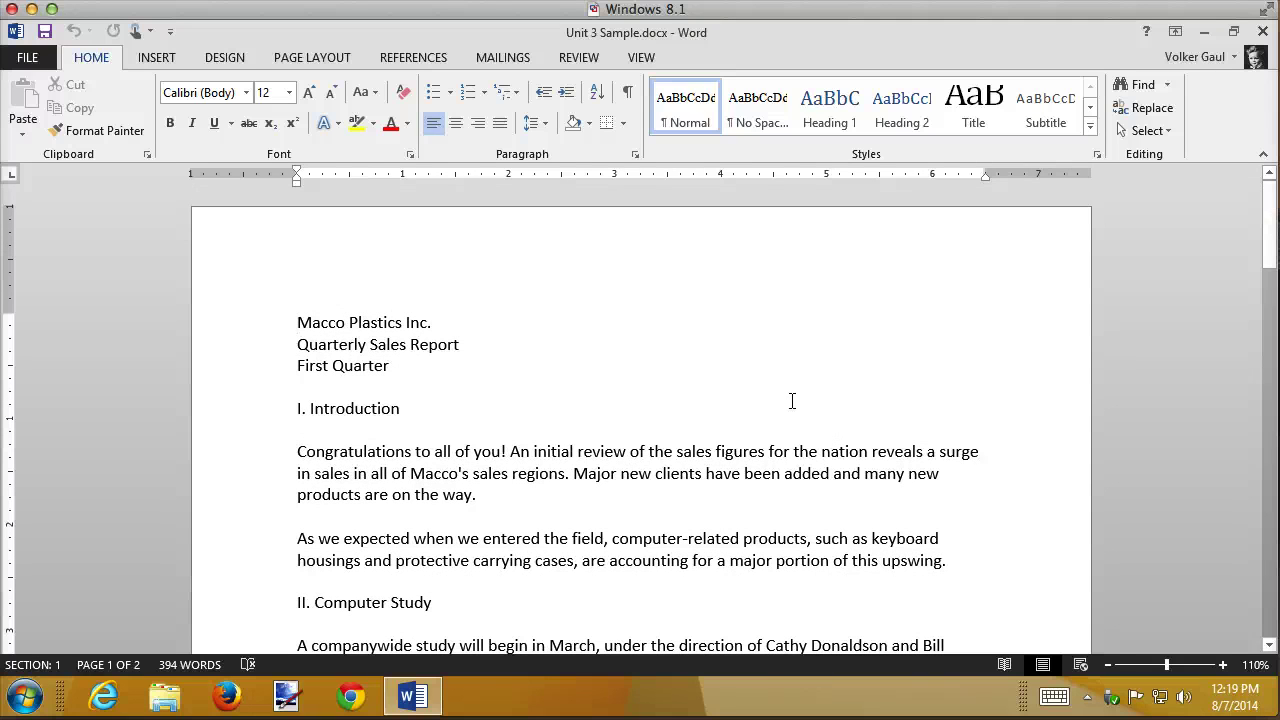
pyautogui.click(225, 57)
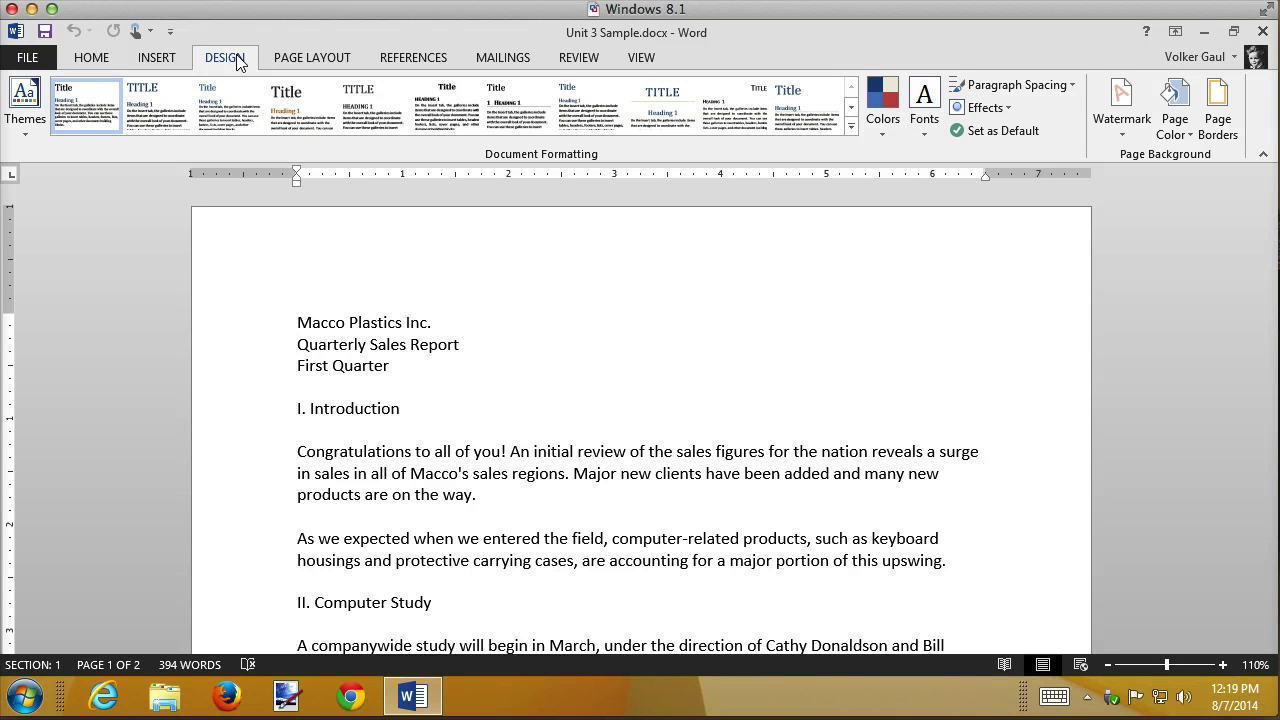
# - Apply the Depth theme to the report and review the available theme font sets
pyautogui.click(25, 138)
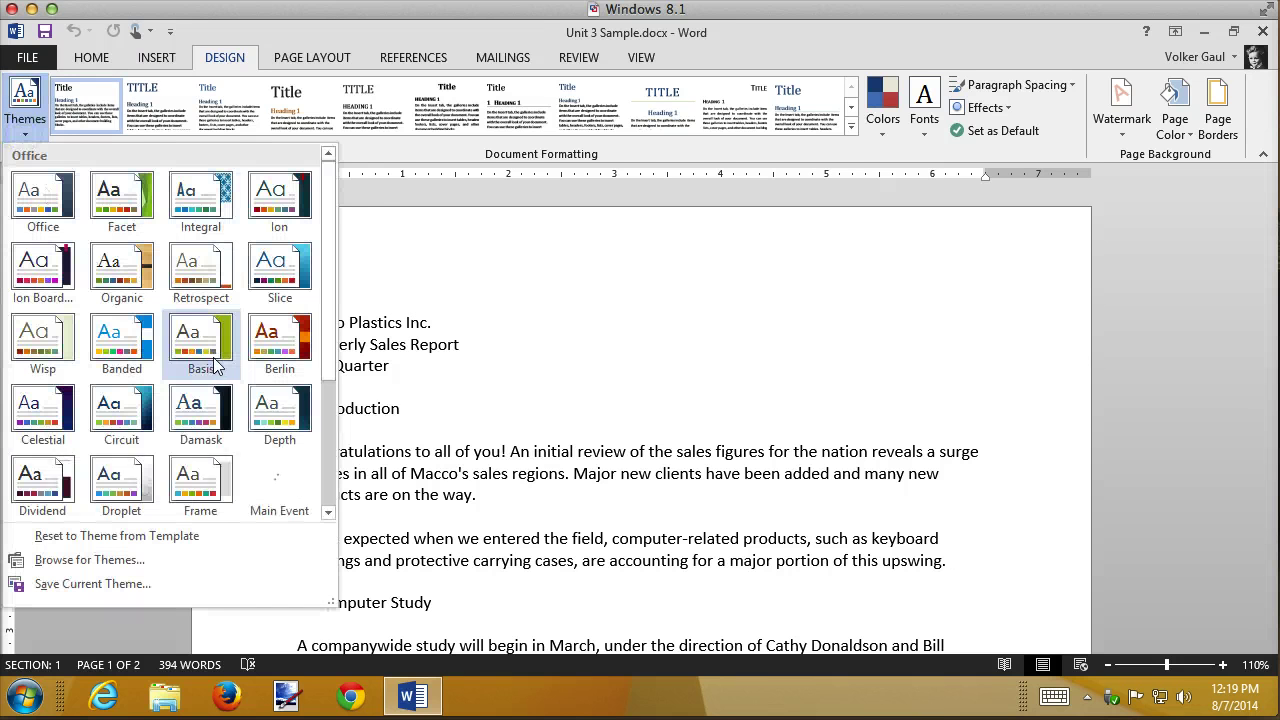
pyautogui.click(281, 413)
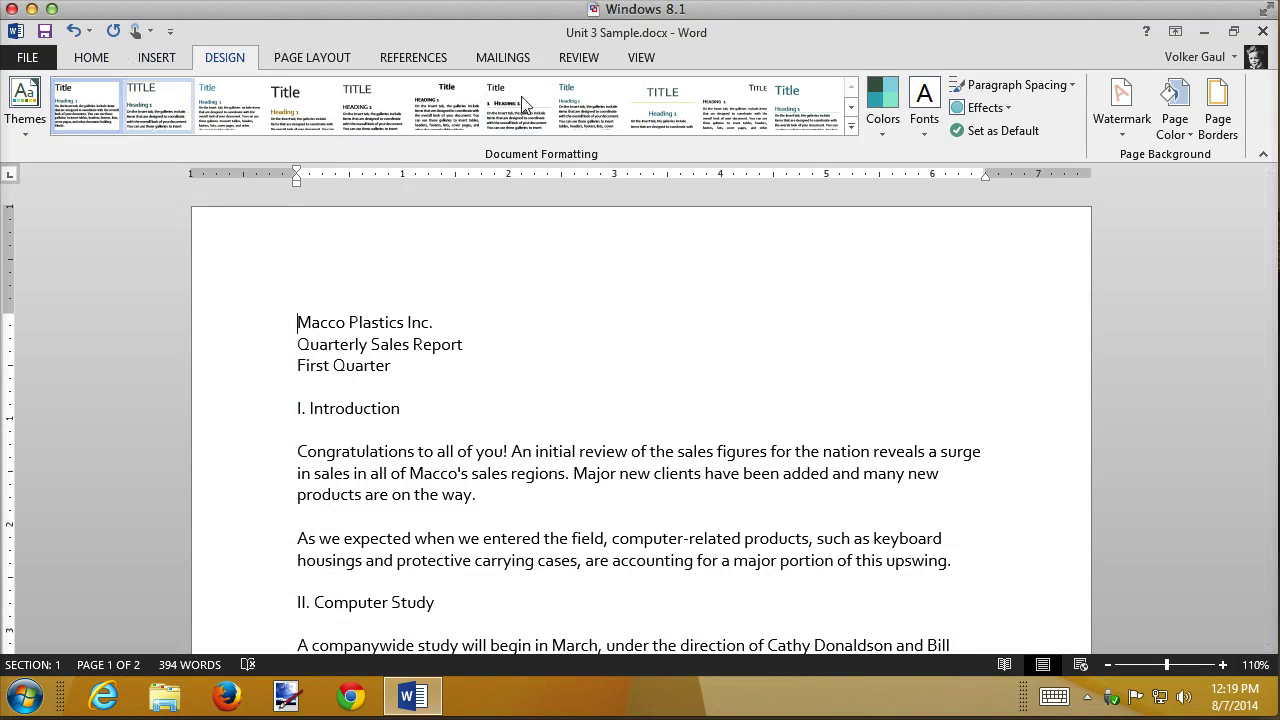
pyautogui.click(925, 132)
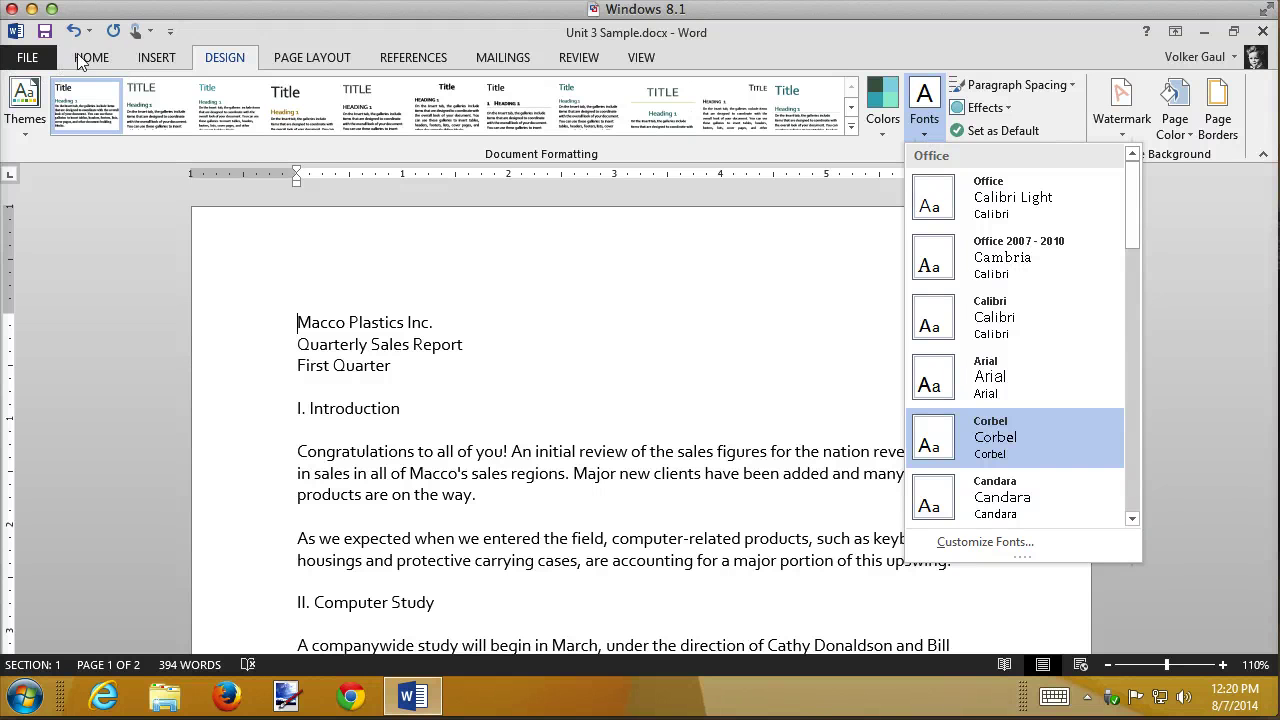
pyautogui.click(112, 57)
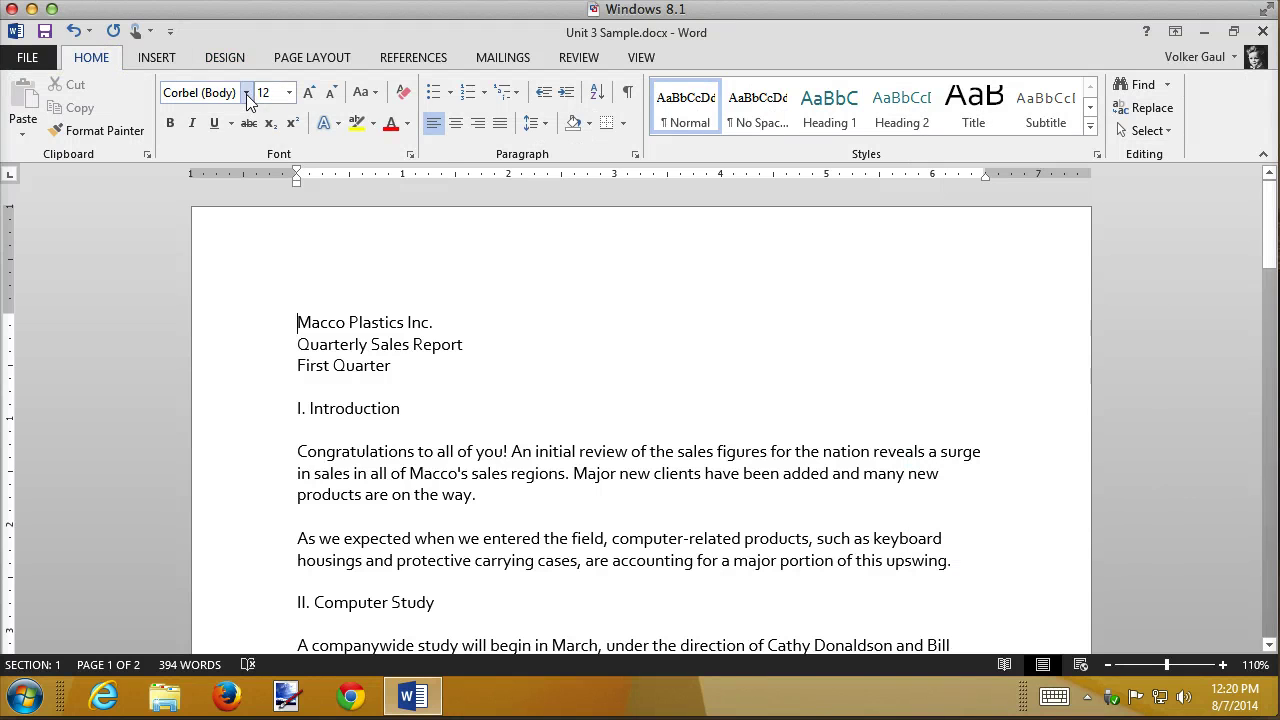
# - Confirm the body font is now Corbel, then view the theme colour palettes
pyautogui.click(246, 93)
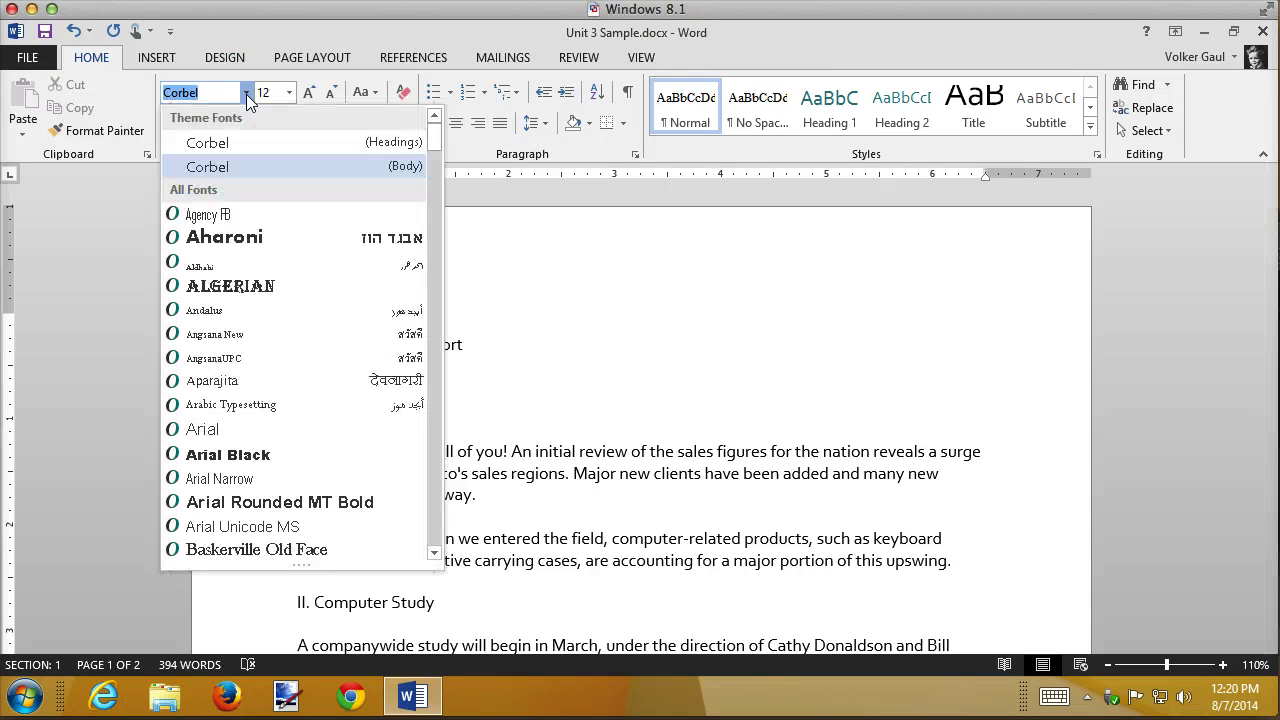
pyautogui.click(881, 320)
pyautogui.click(236, 58)
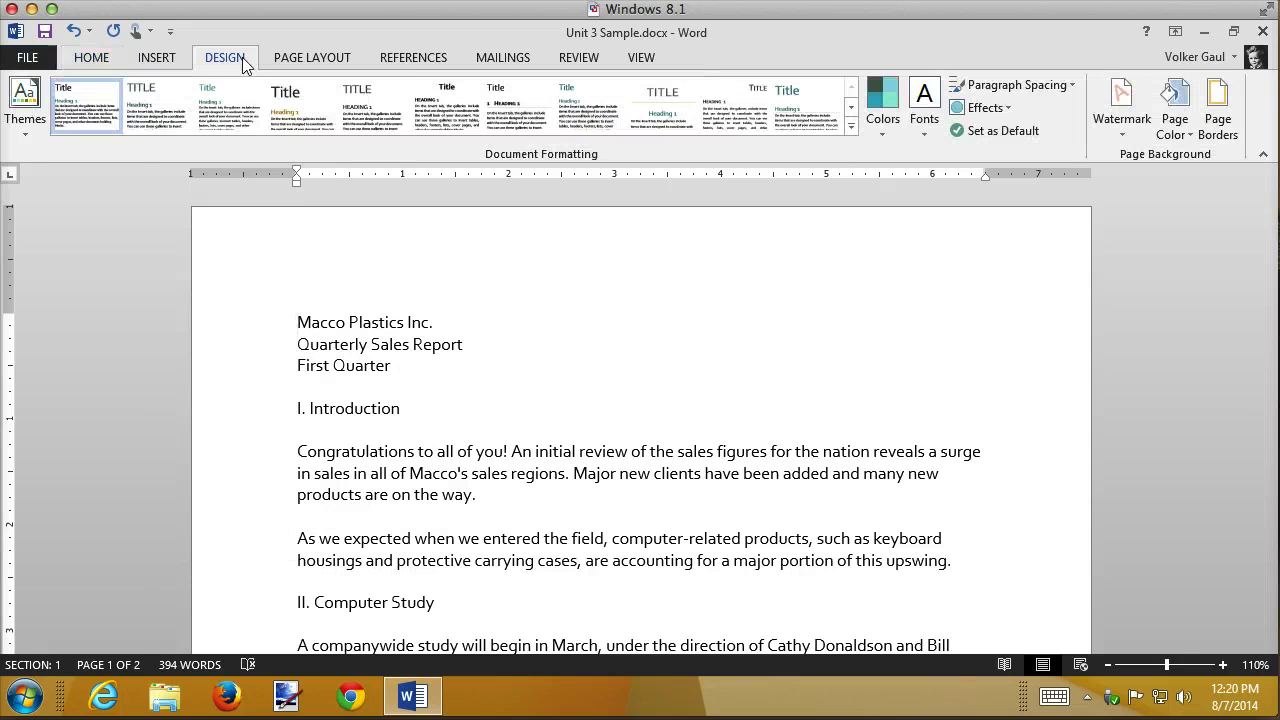
pyautogui.click(885, 134)
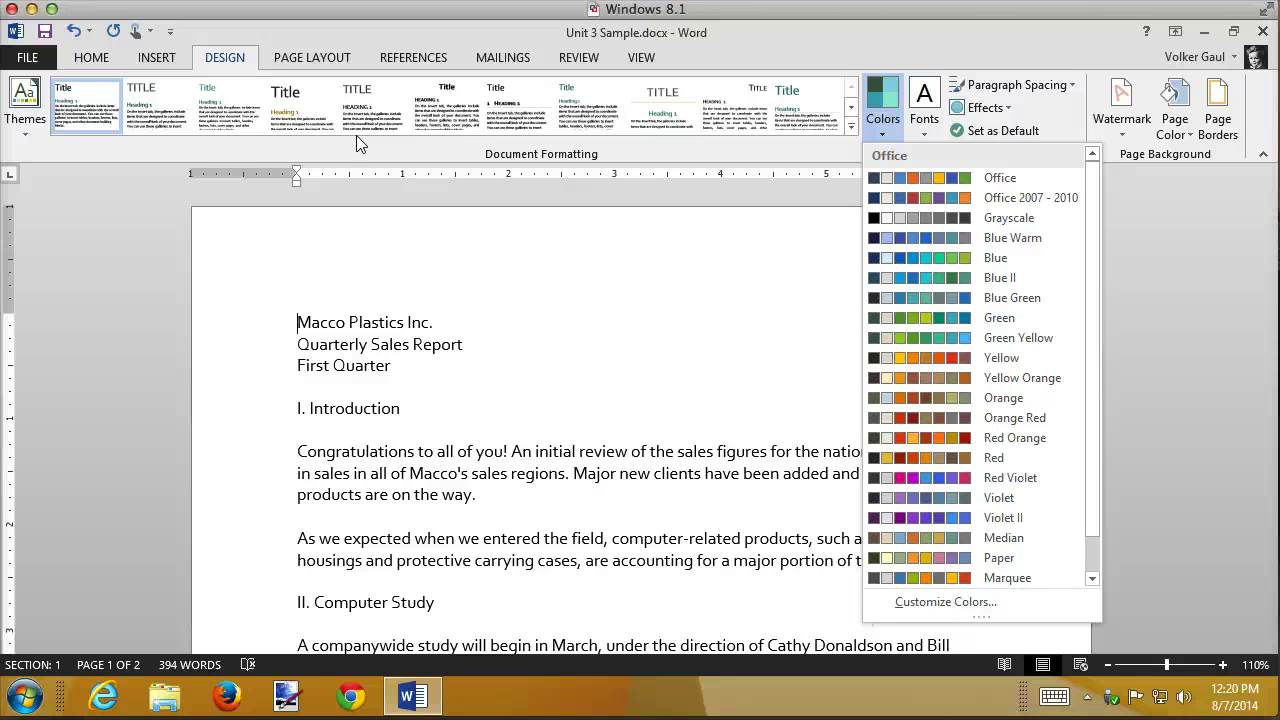
# - Dismiss the colour palettes unchanged and open the Styles pane showing Body (Corbel) 12 pt and headings
pyautogui.click(650, 272)
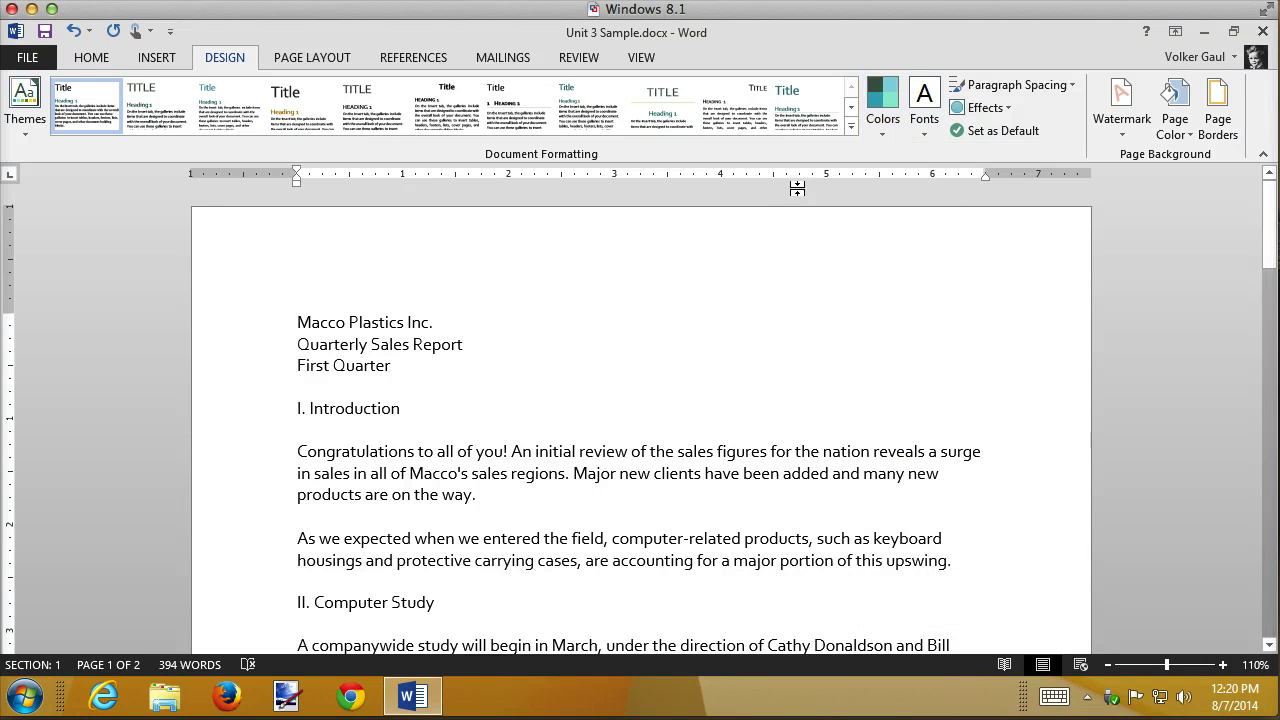
pyautogui.click(89, 57)
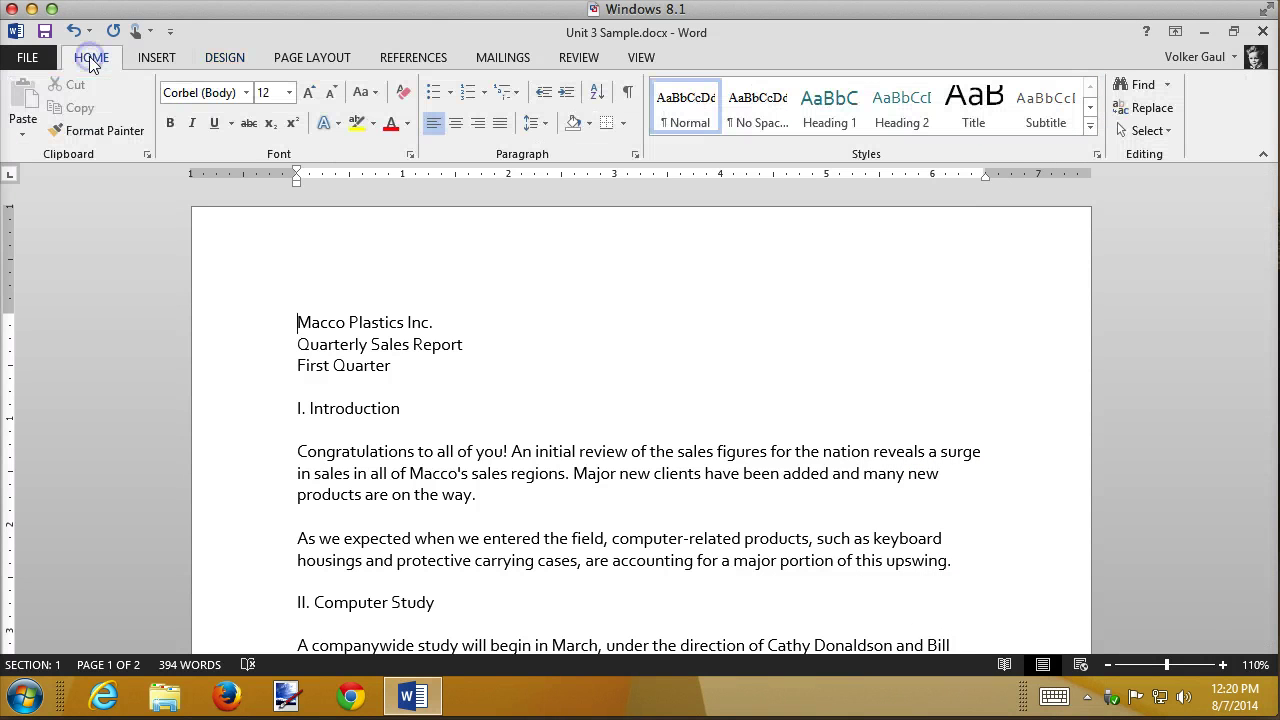
pyautogui.click(1091, 128)
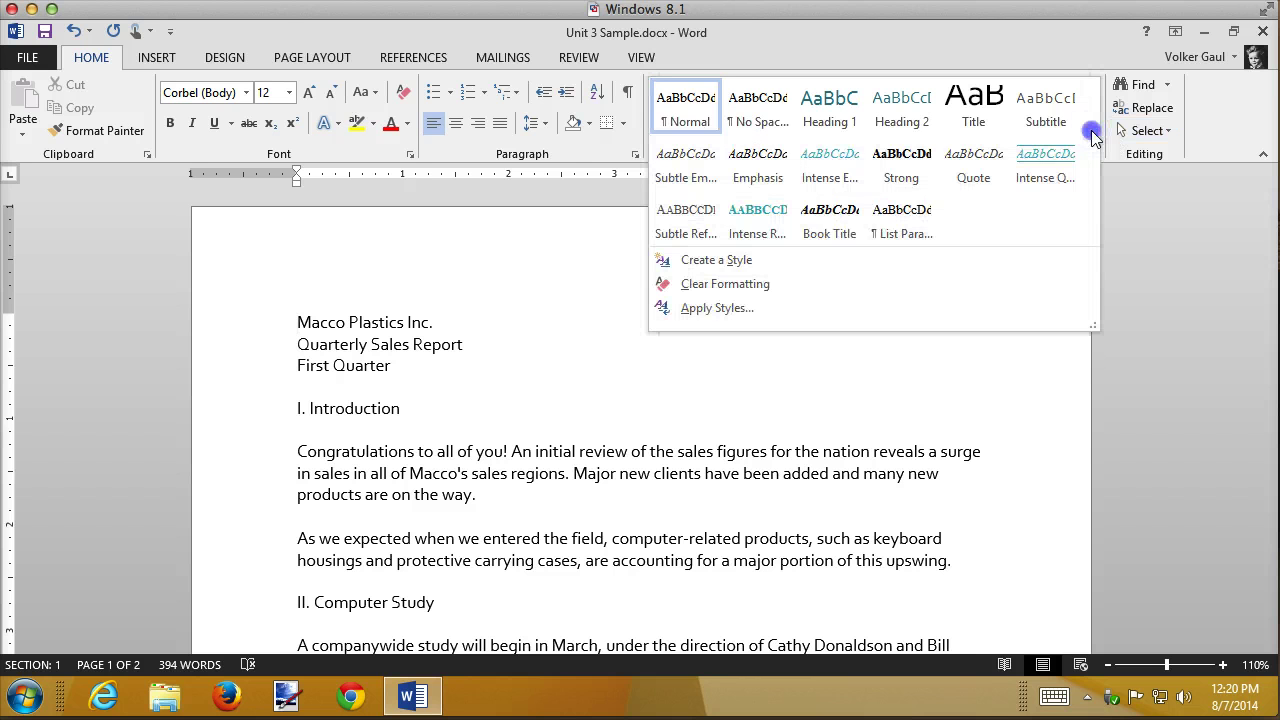
pyautogui.click(1046, 48)
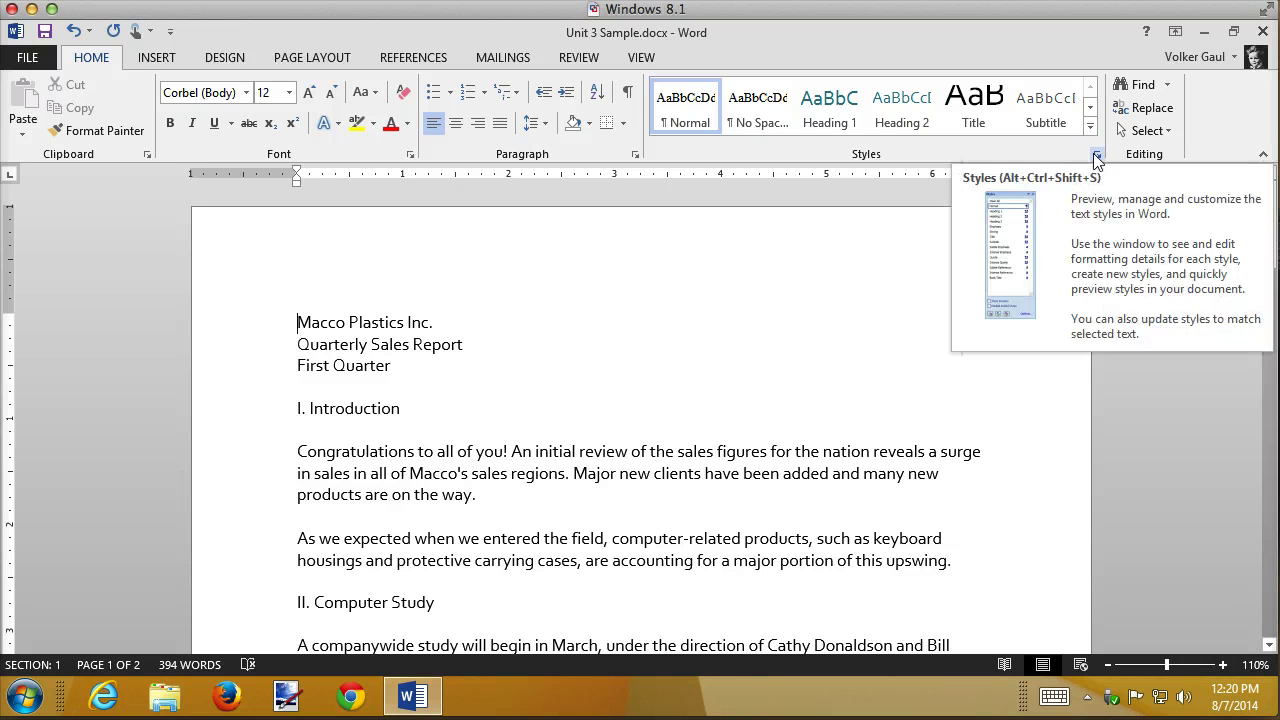
pyautogui.click(1095, 157)
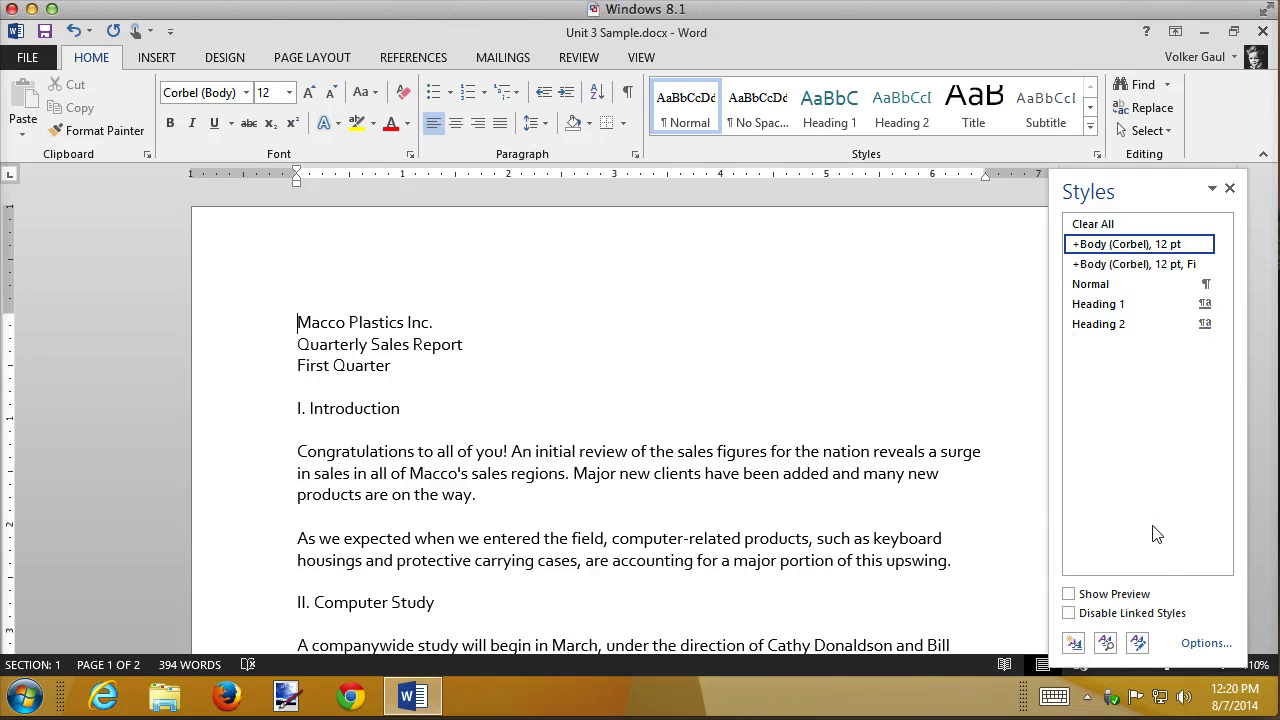
# - Set the Styles pane options to show All styles, revealing Heading 1–9, Title and Subtitle
pyautogui.click(1205, 643)
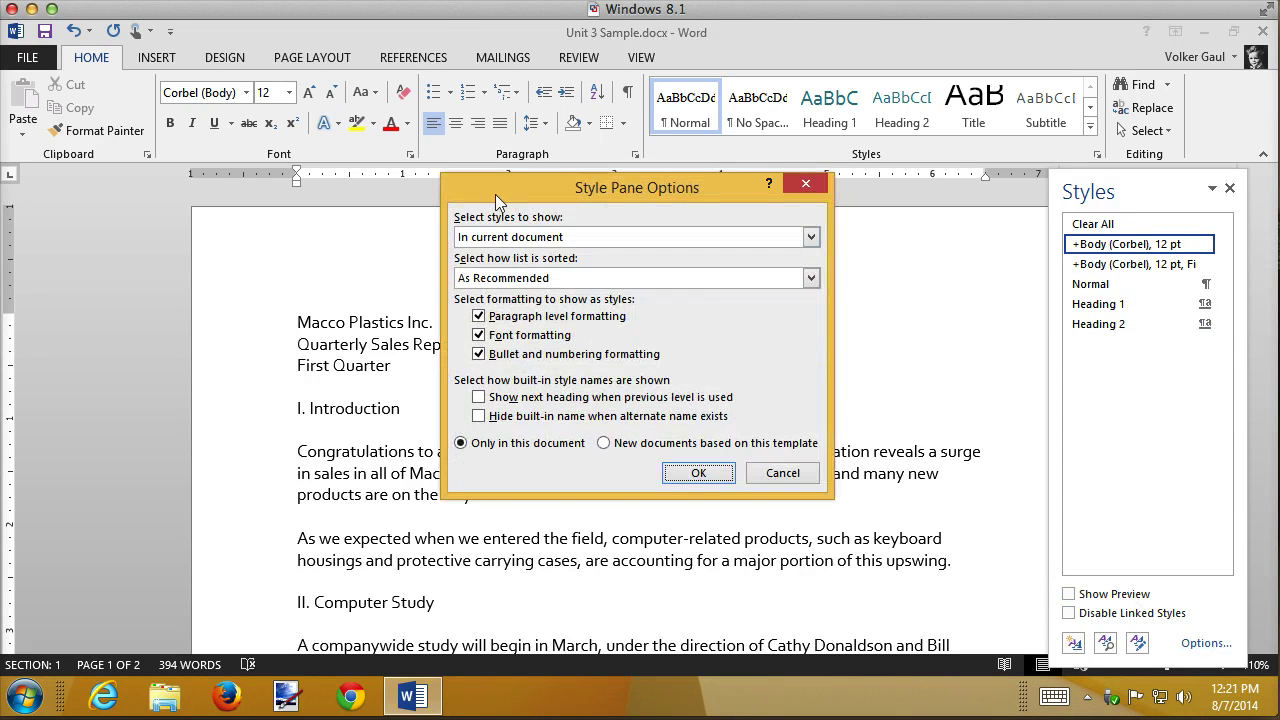
pyautogui.click(553, 242)
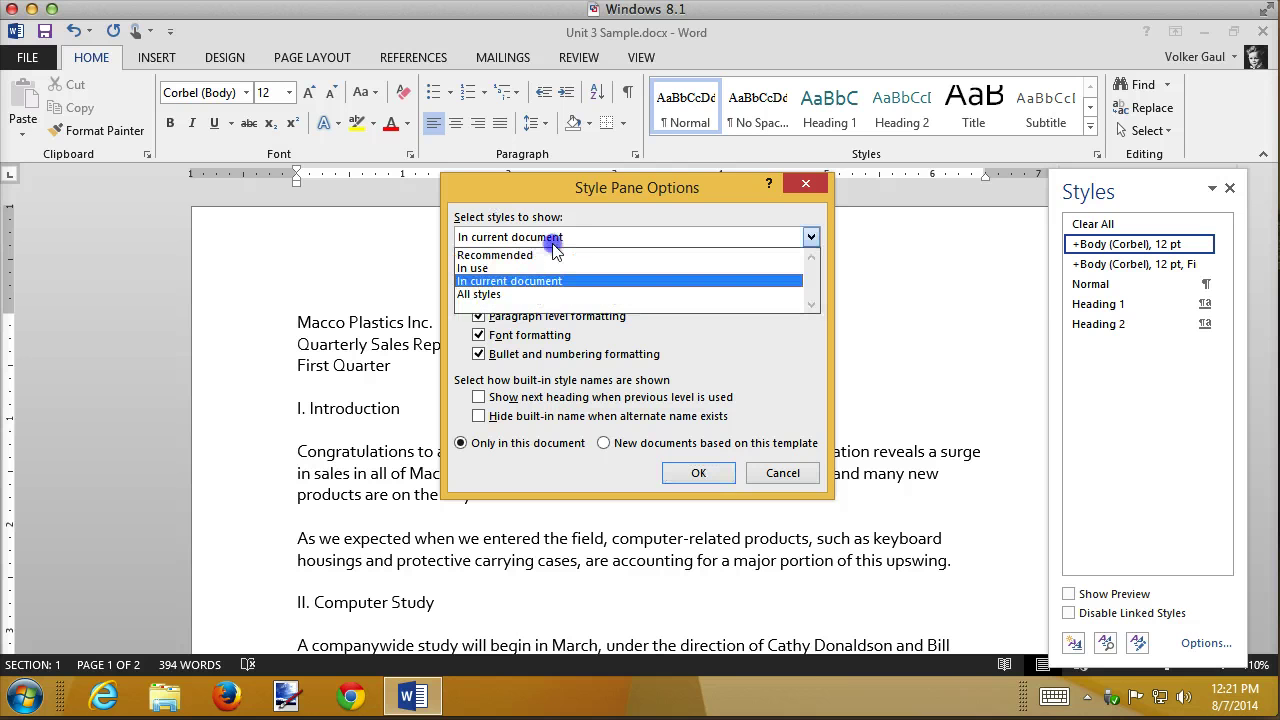
pyautogui.click(506, 293)
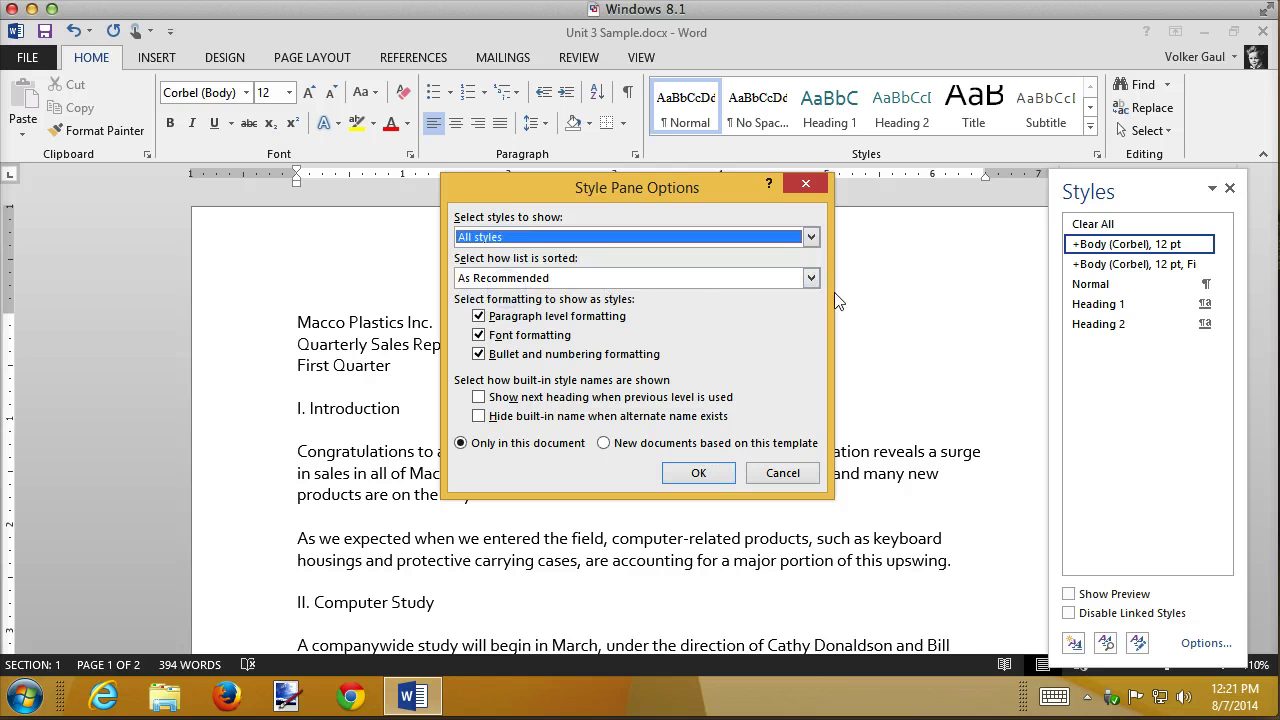
pyautogui.click(699, 475)
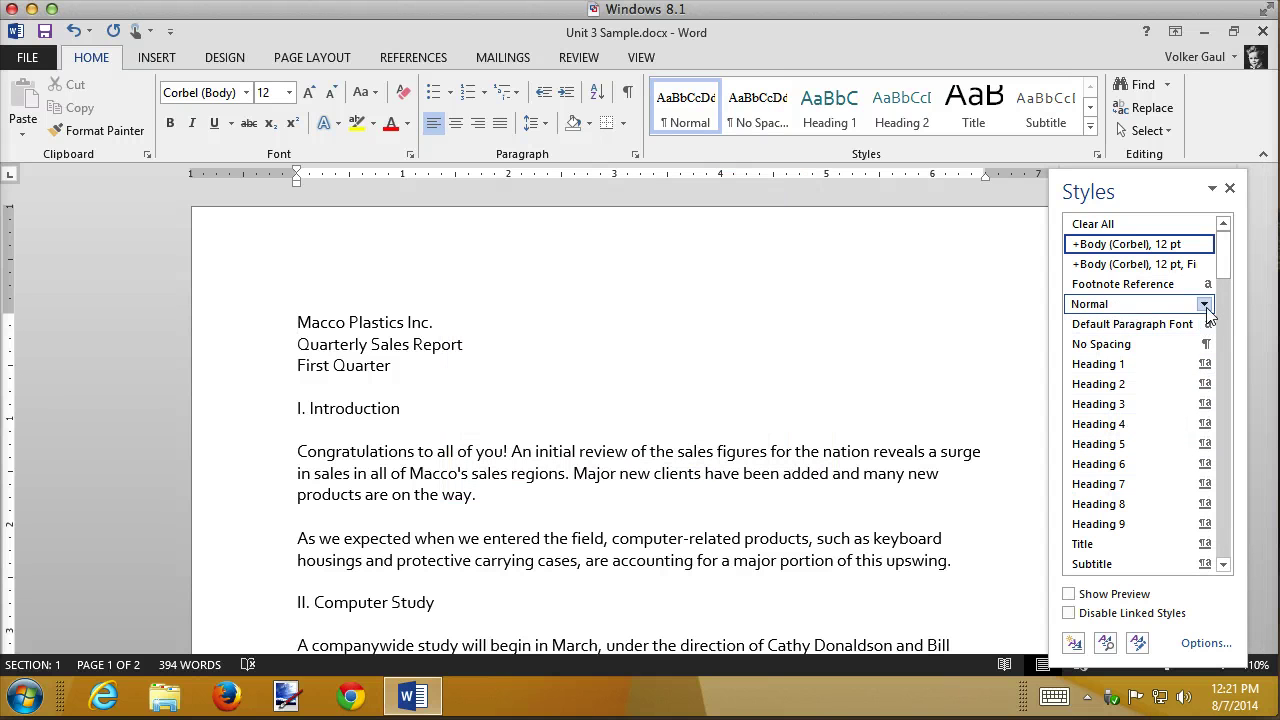
pyautogui.moveTo(1207, 310)
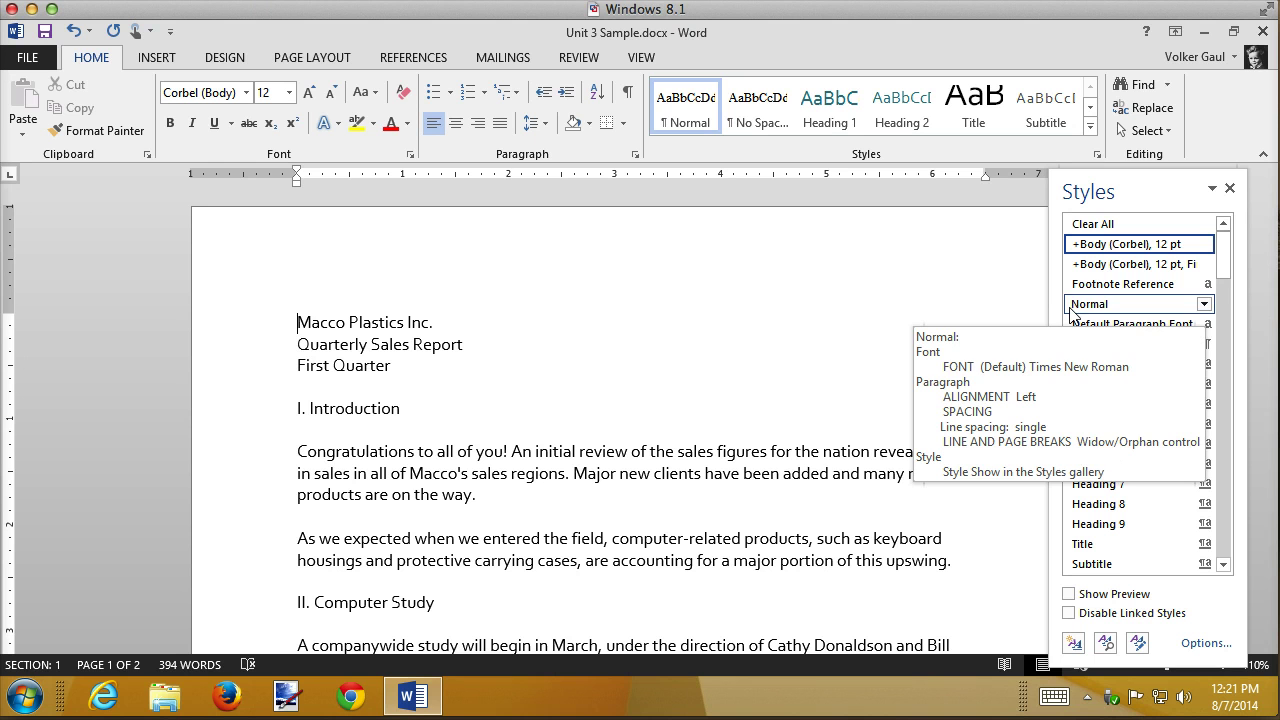
pyautogui.moveTo(1093, 290)
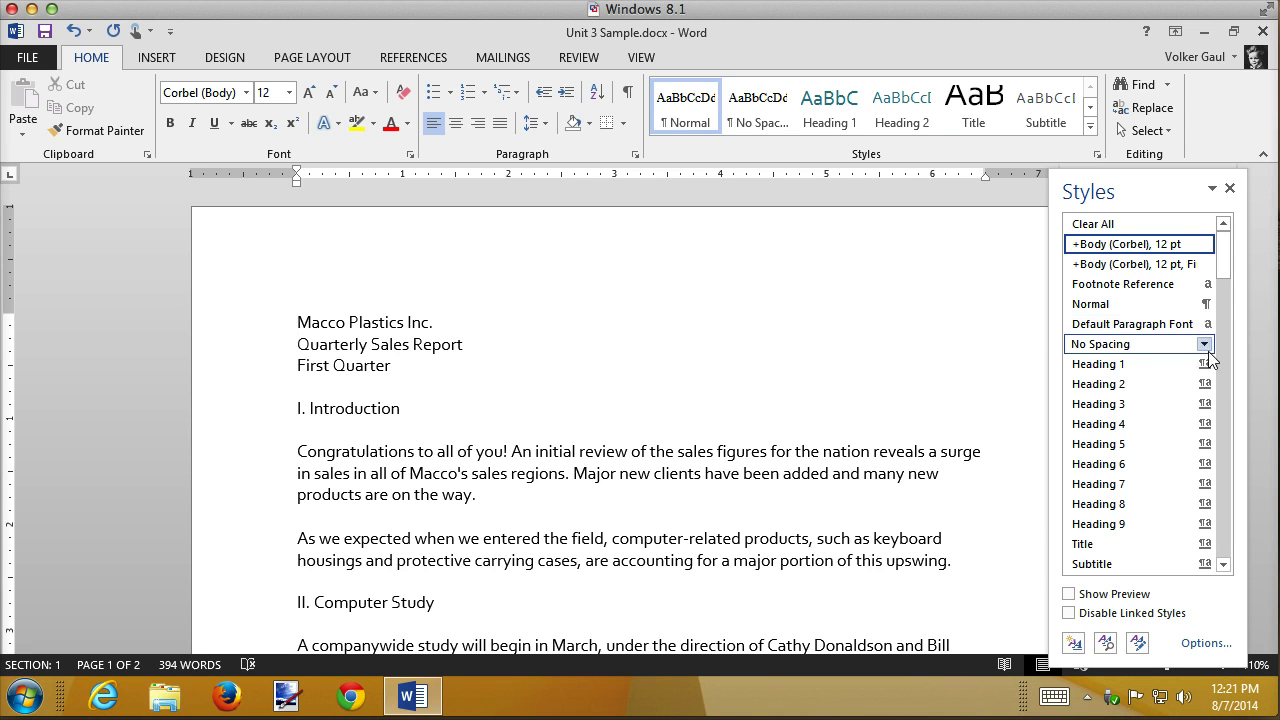
pyautogui.moveTo(1208, 358)
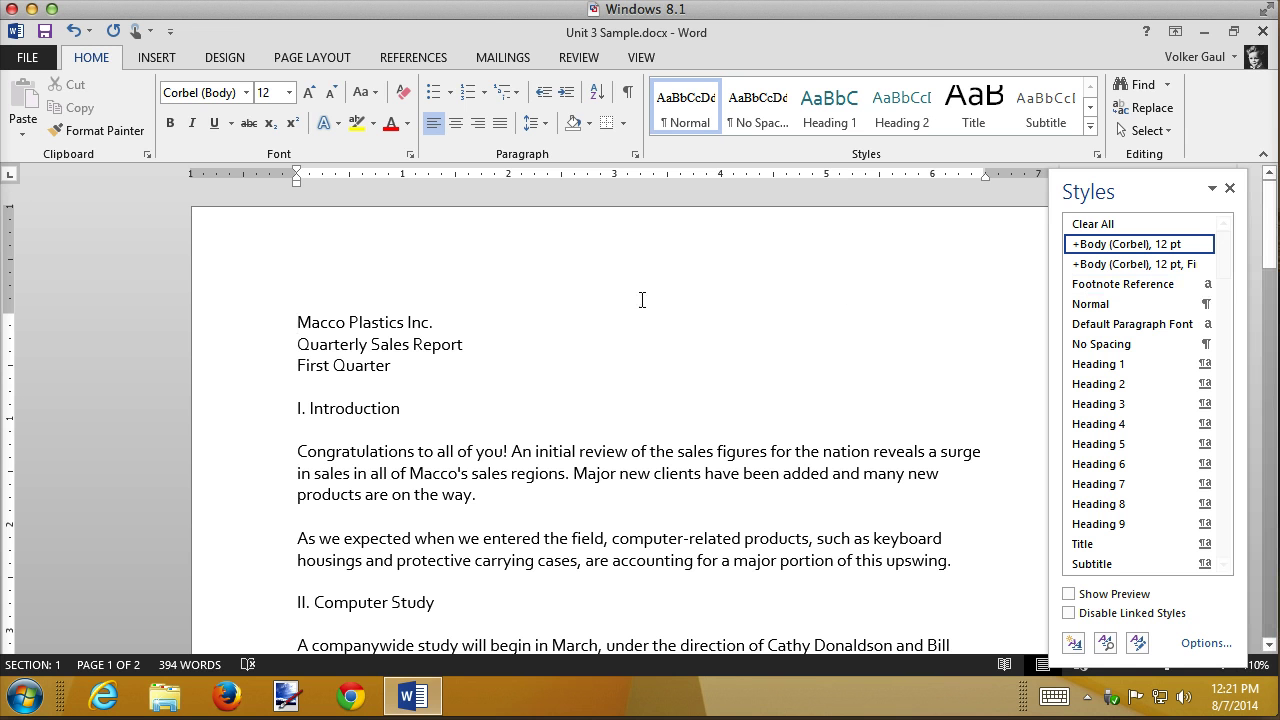
# - Style Macco Plastics Inc. as Title and Quarterly Sales Report as Subtitle
pyautogui.click(255, 328)
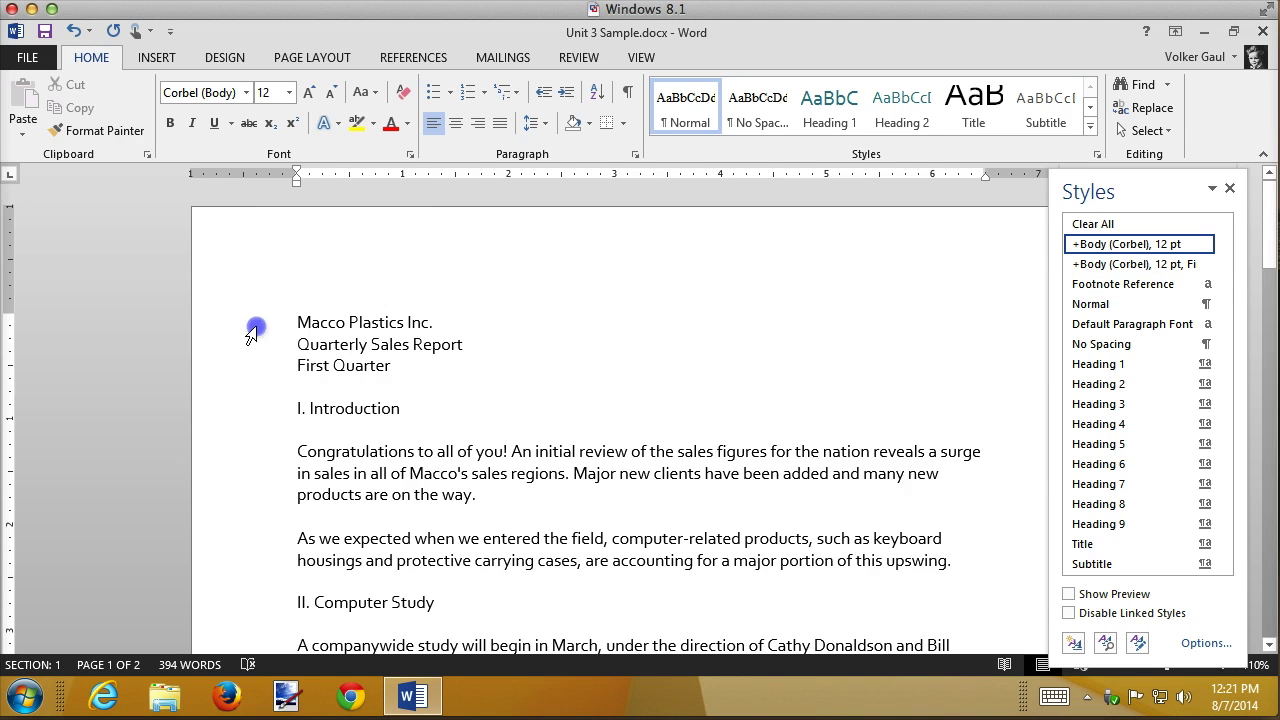
pyautogui.click(972, 120)
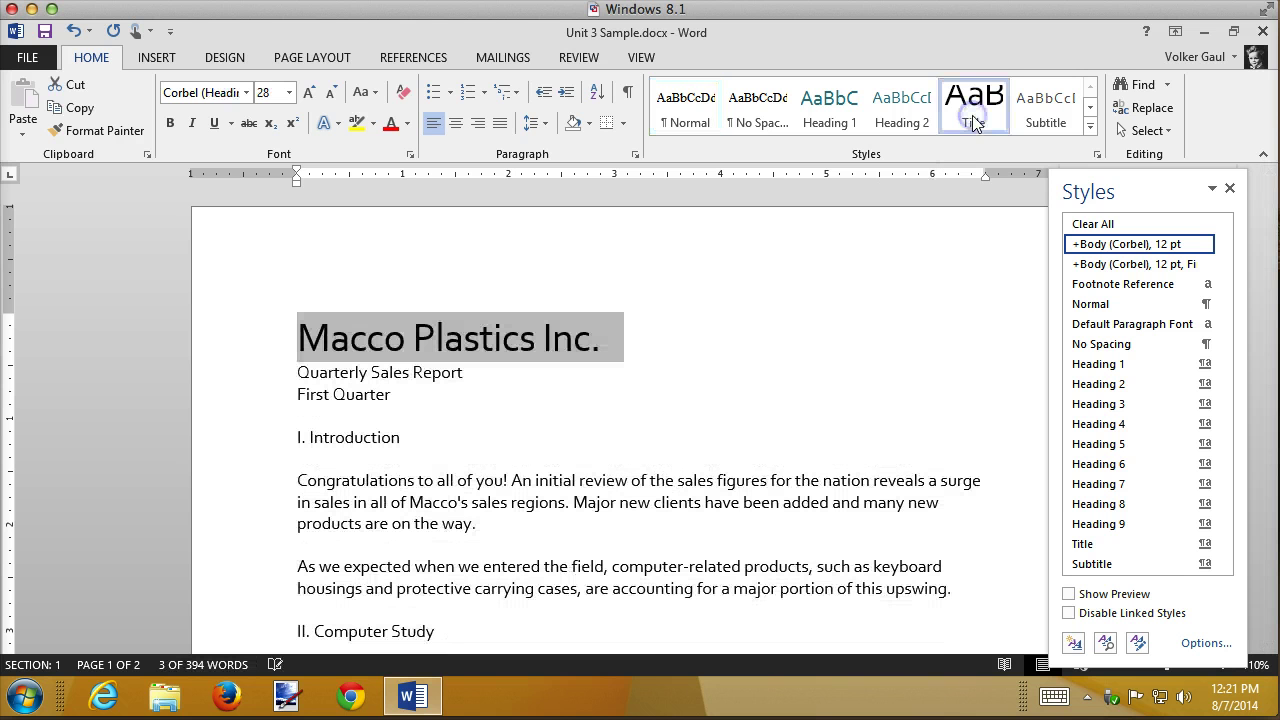
pyautogui.click(227, 380)
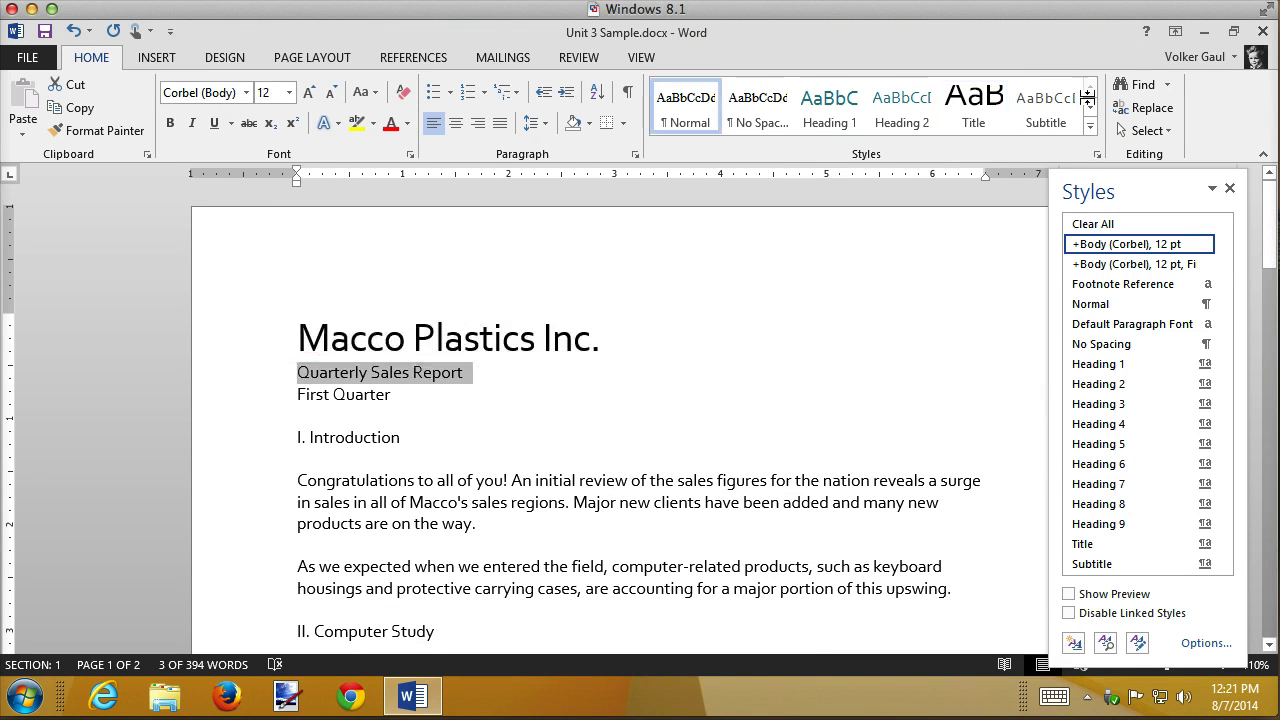
pyautogui.click(1040, 104)
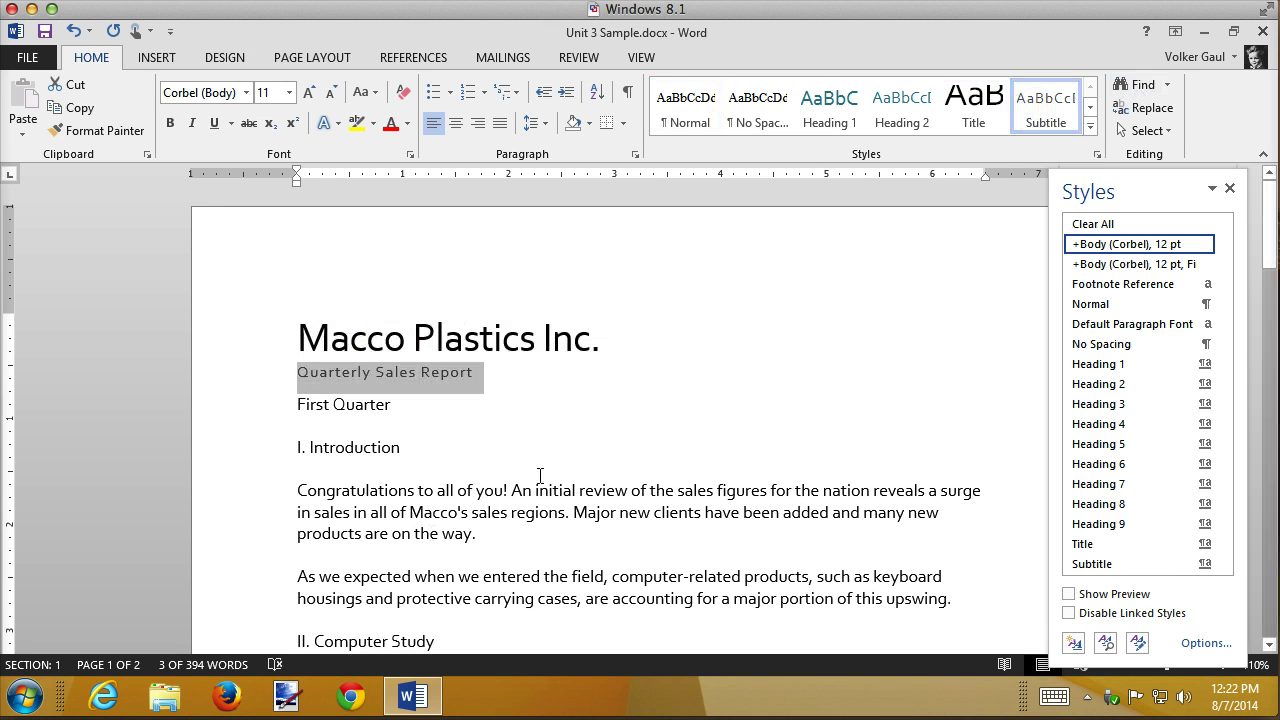
# - Apply the Intense Quote style to the First Quarter line
pyautogui.click(257, 408)
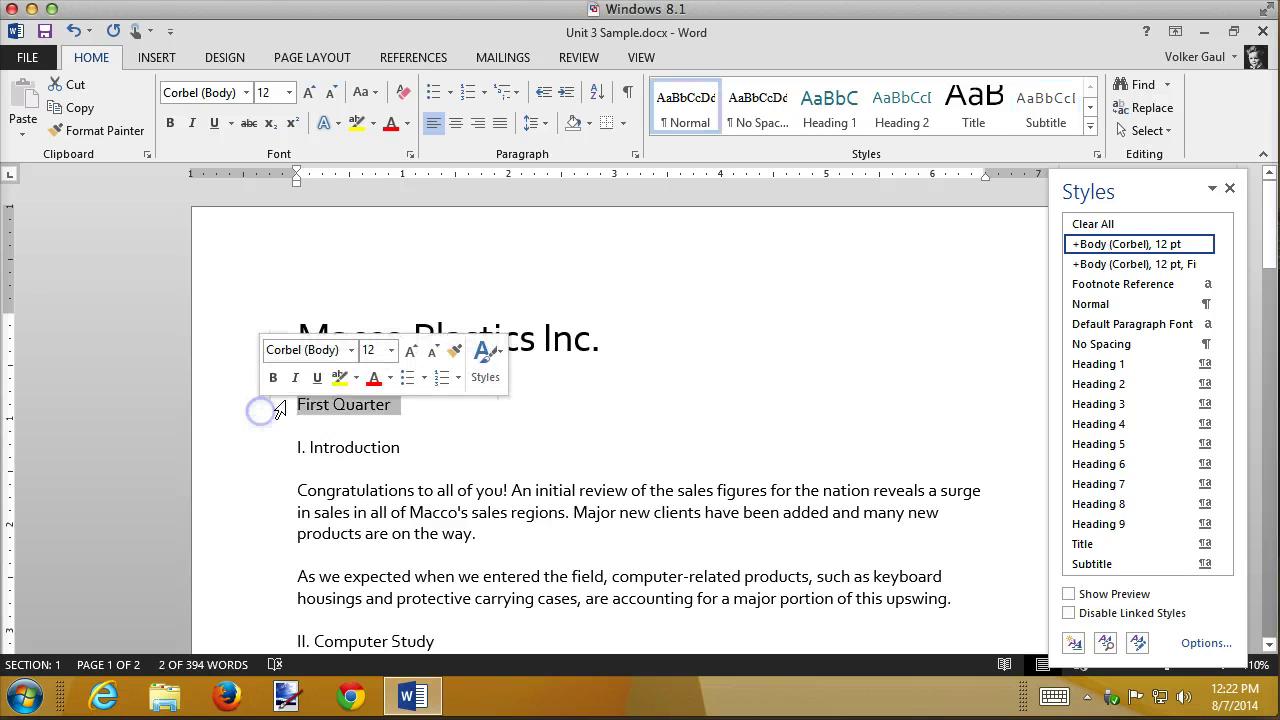
pyautogui.click(1090, 127)
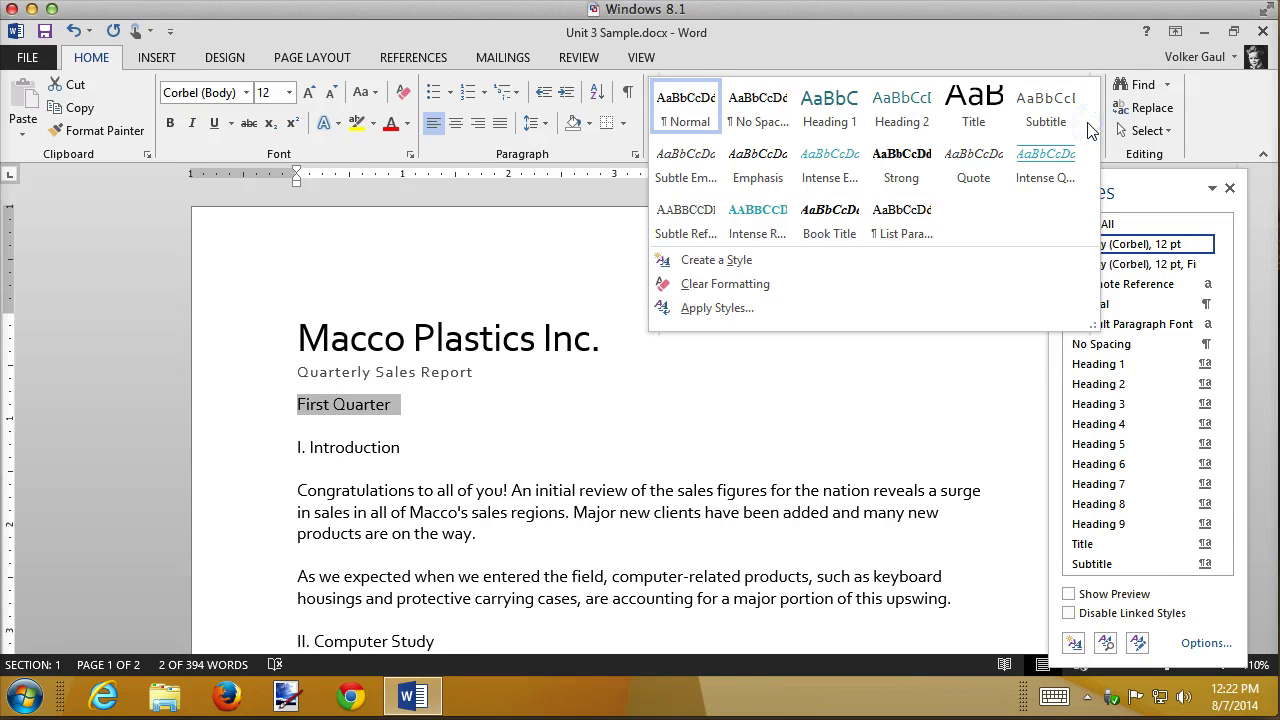
pyautogui.click(1038, 176)
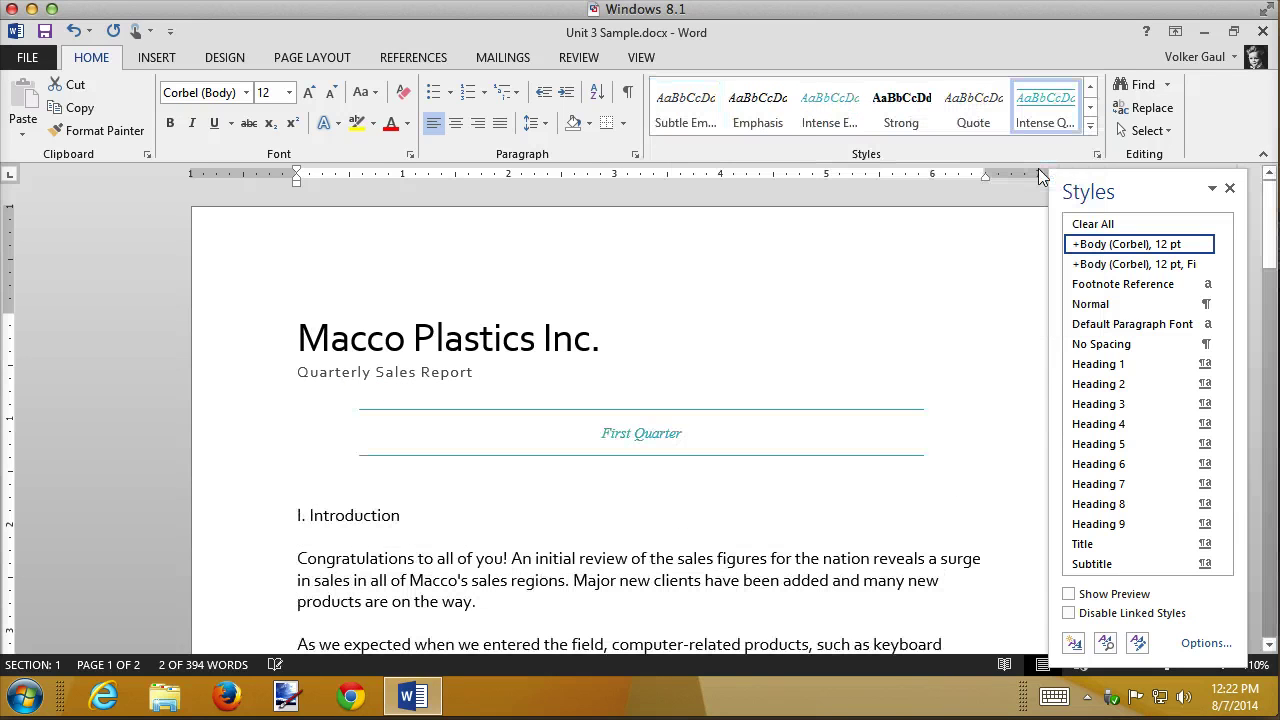
pyautogui.click(792, 355)
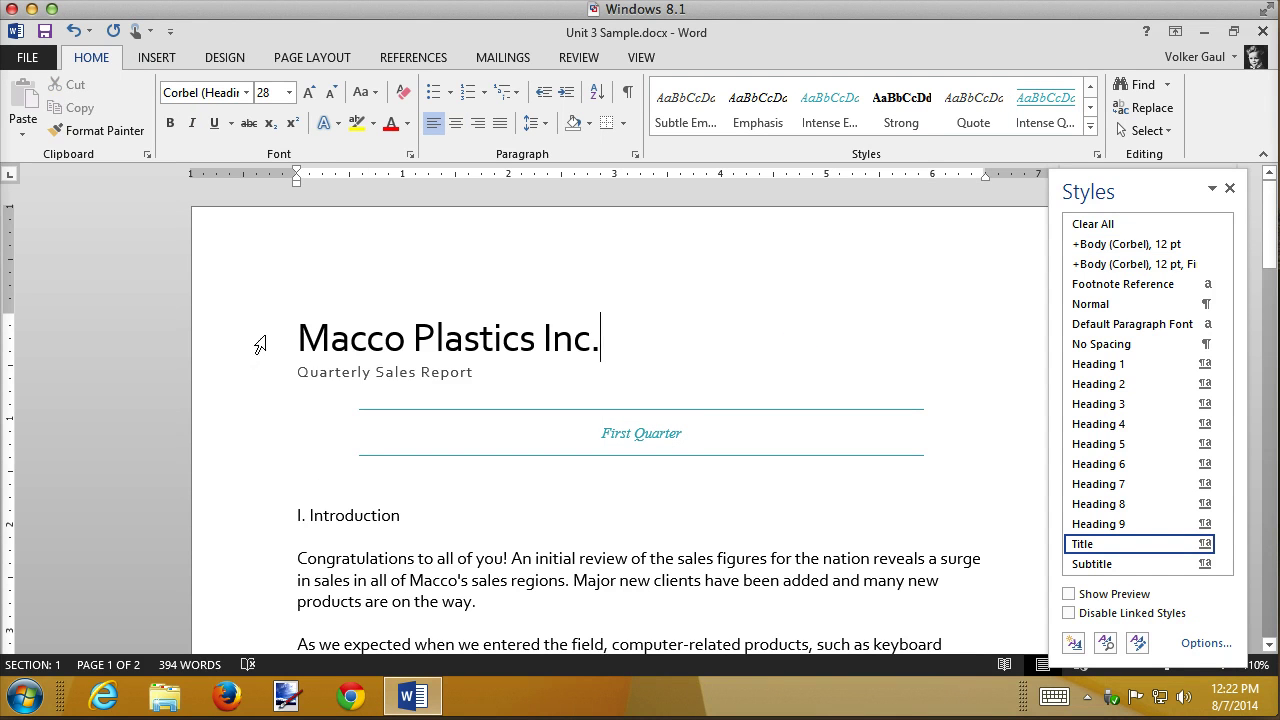
# - Center the Macco Plastics Inc. title and Quarterly Sales Report subtitle, then select the title line
pyautogui.moveTo(257, 343); pyautogui.dragTo(257, 371)
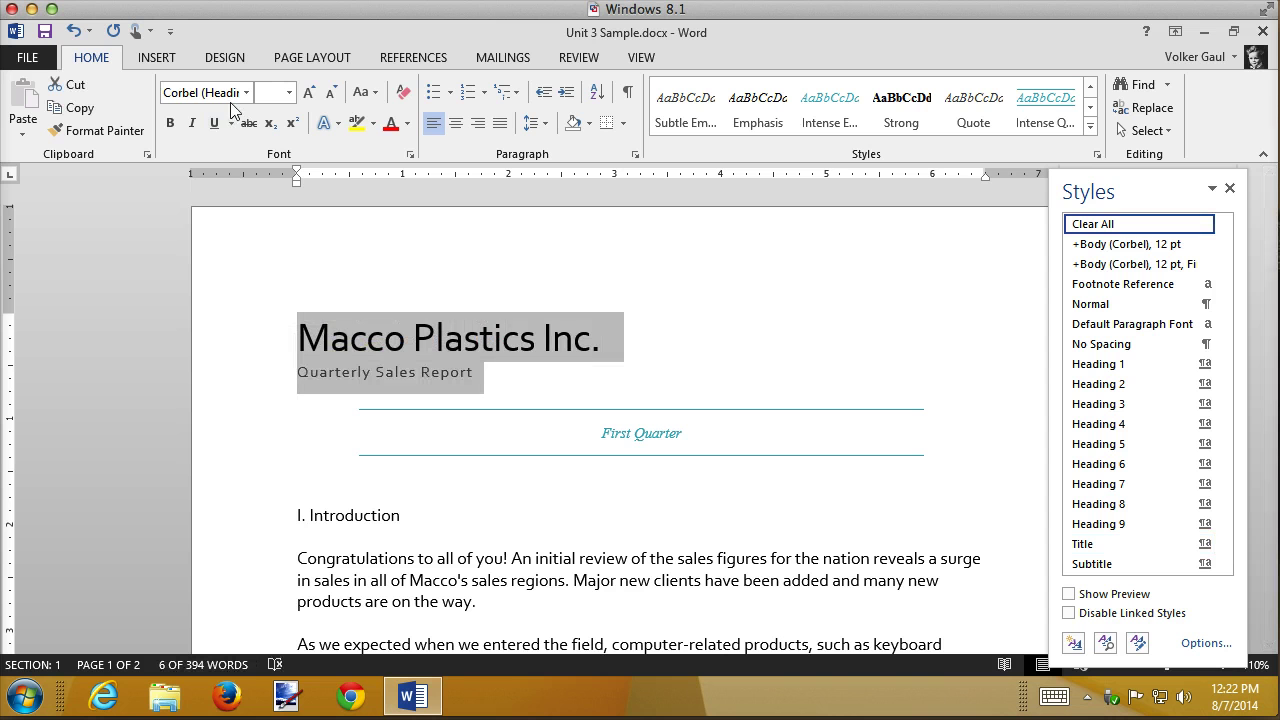
pyautogui.click(455, 123)
pyautogui.click(200, 343)
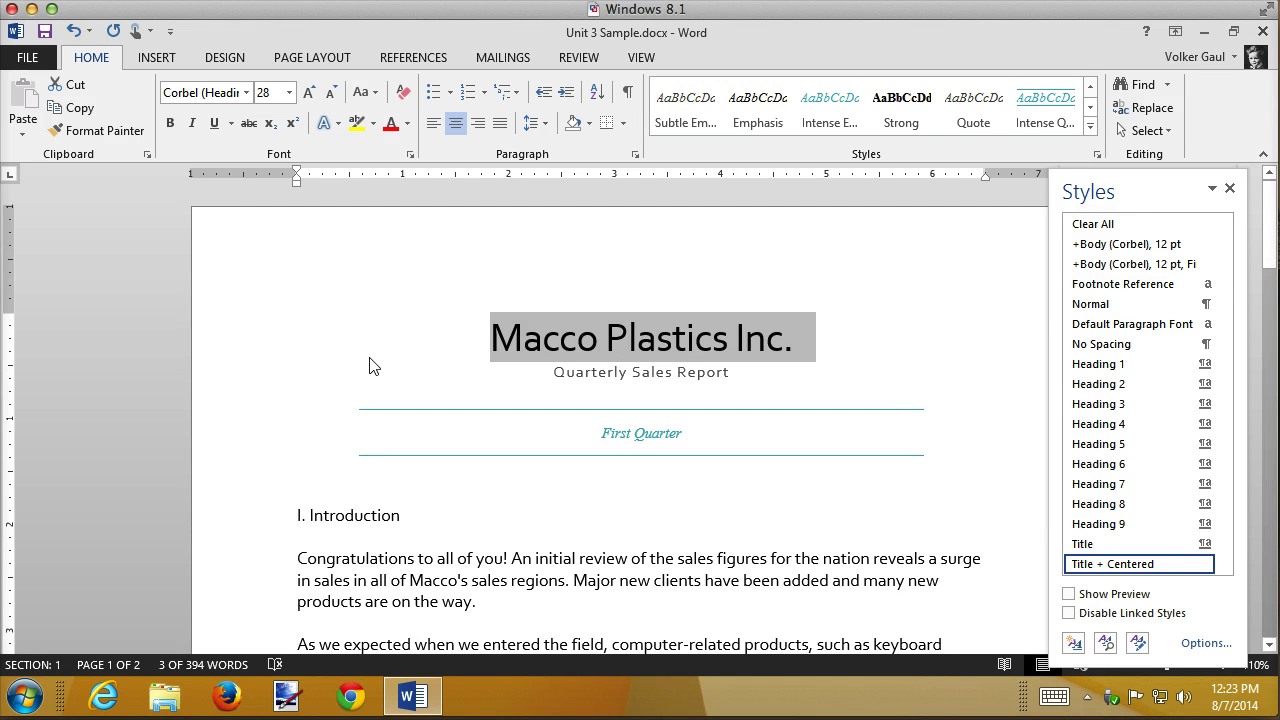
# - Set the First Quarter paragraph's font size to 14 pt, then move down to I. Introduction
pyautogui.click(240, 432)
pyautogui.click(289, 92)
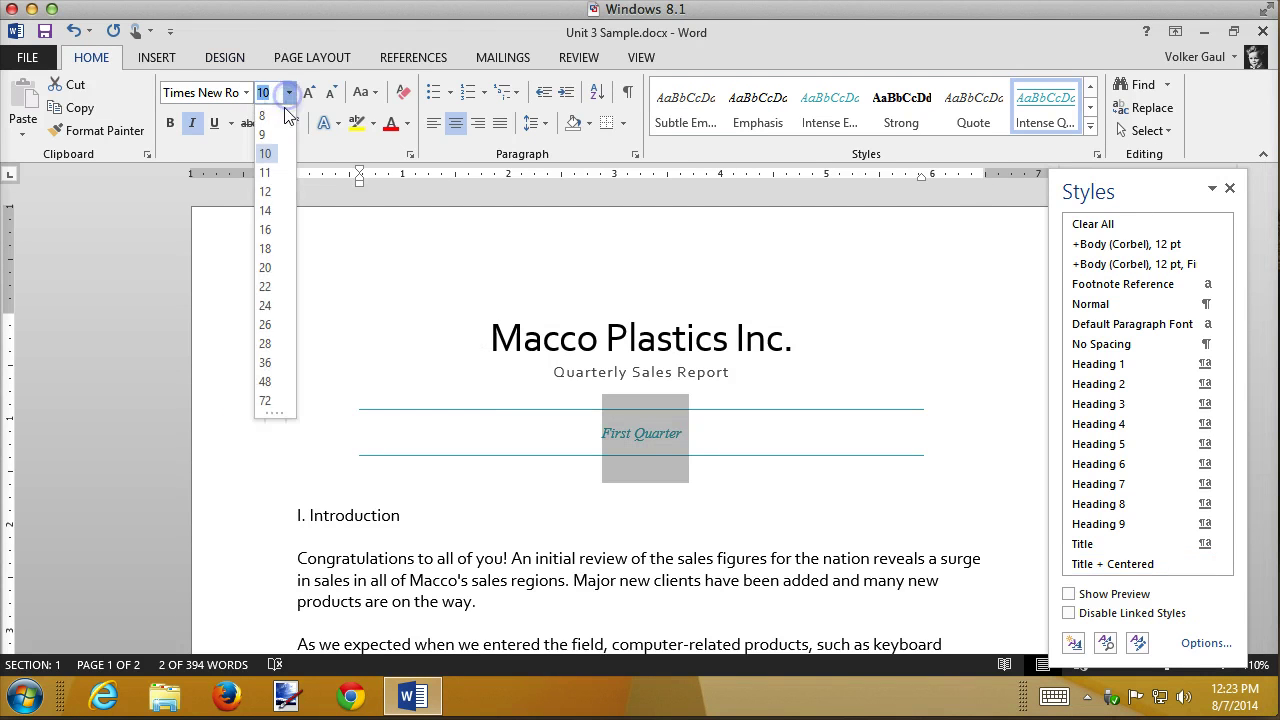
pyautogui.click(360, 331)
pyautogui.click(688, 495)
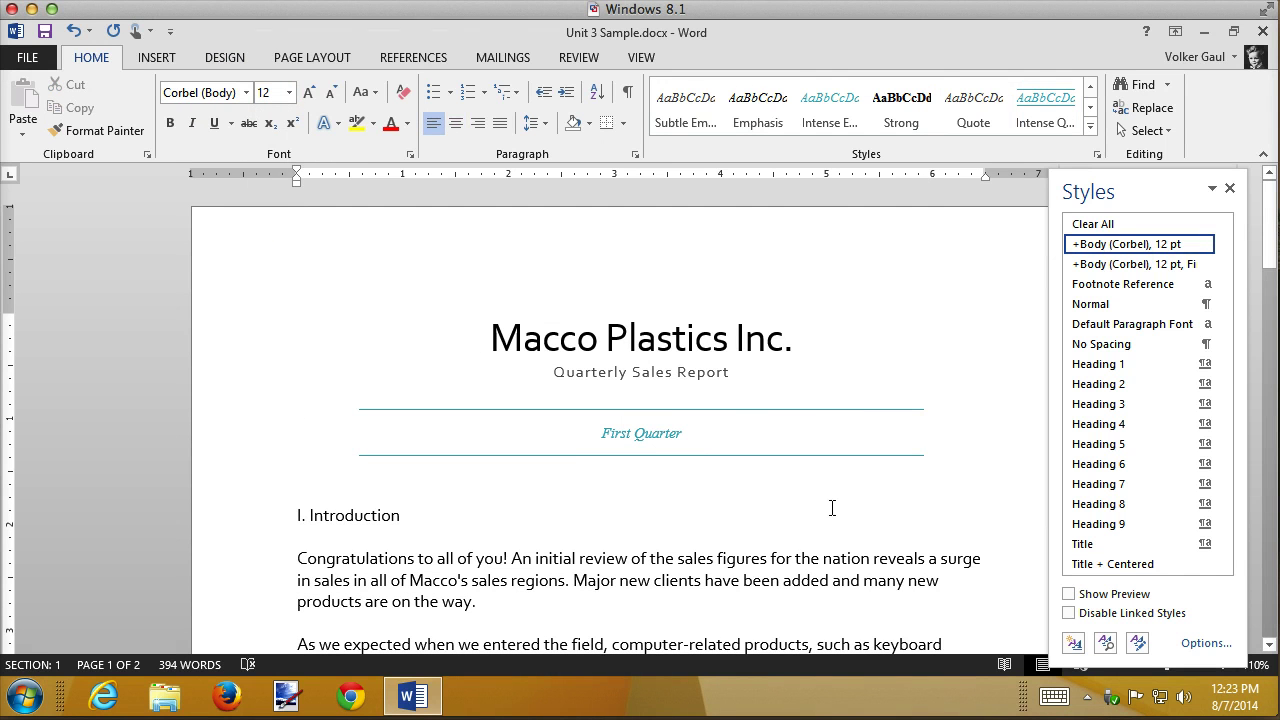
pyautogui.click(657, 428)
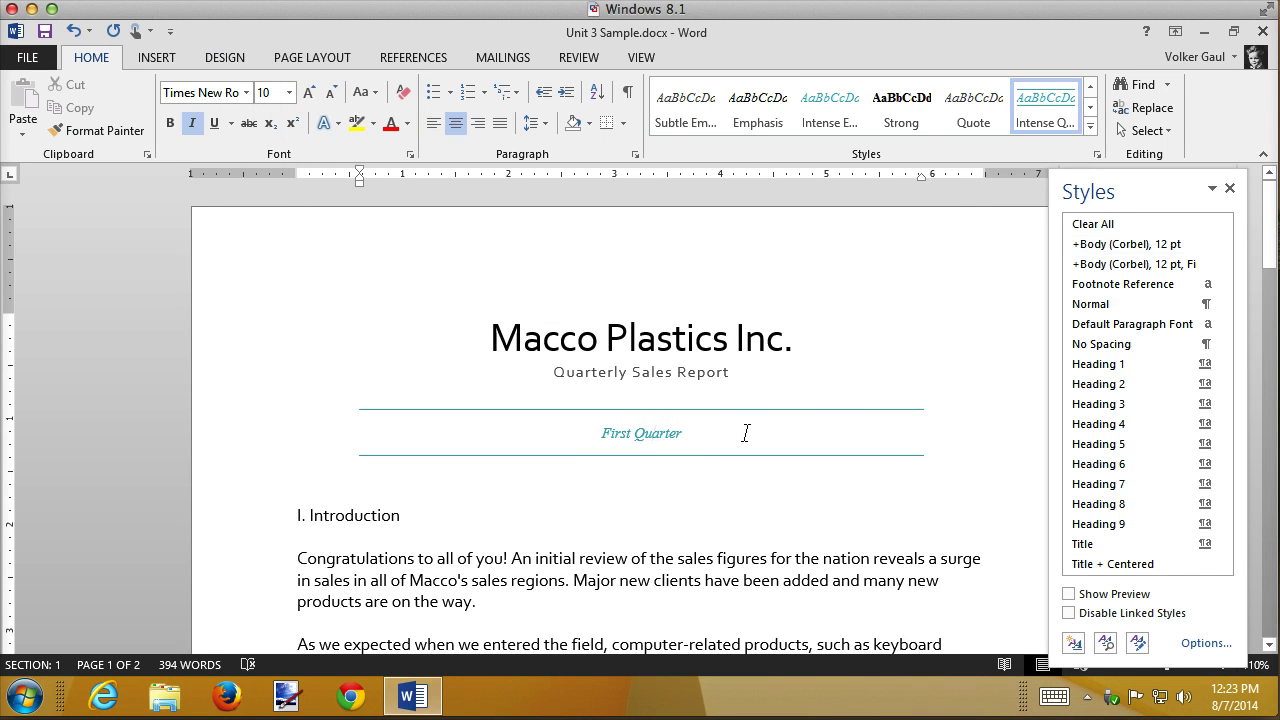
pyautogui.click(246, 455)
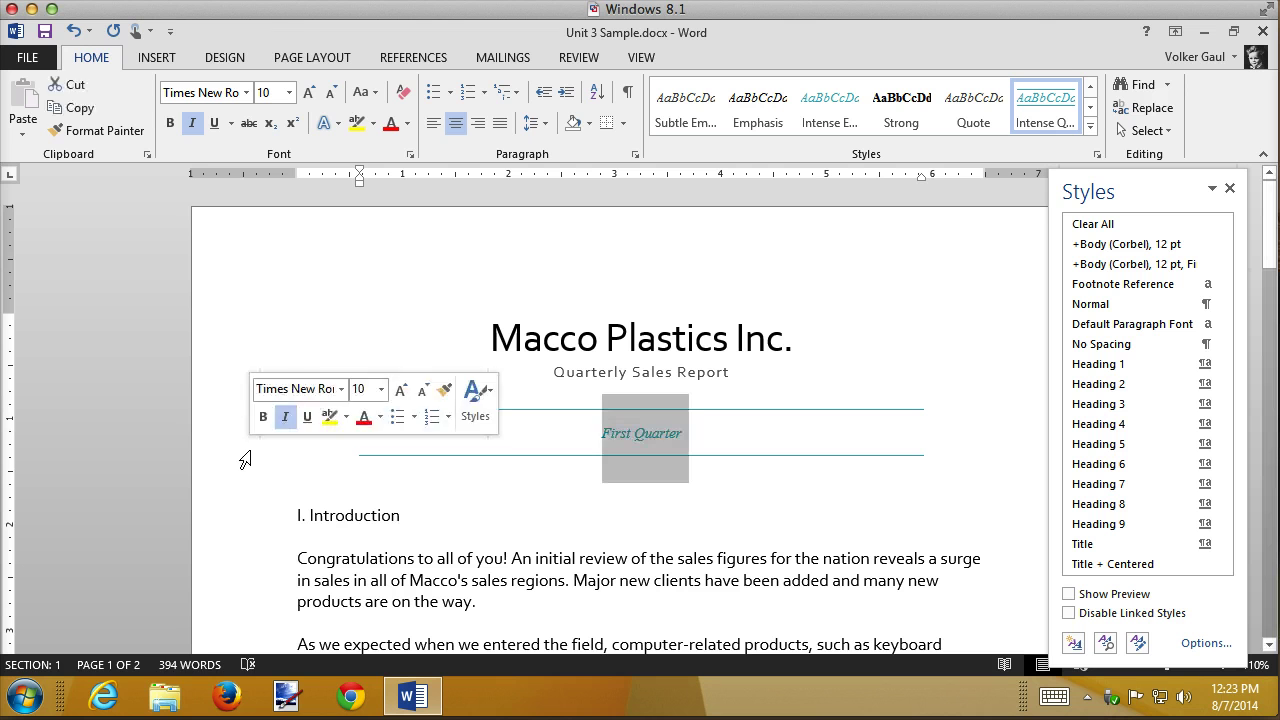
pyautogui.click(289, 92)
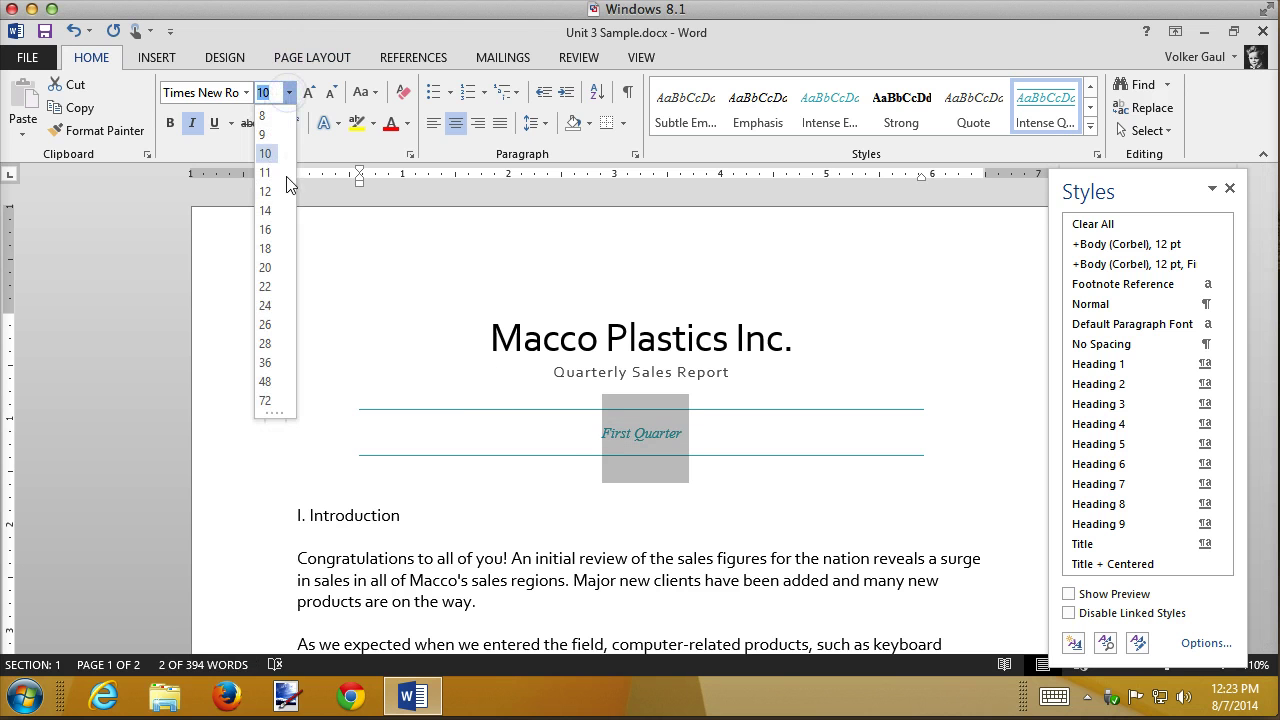
pyautogui.click(274, 212)
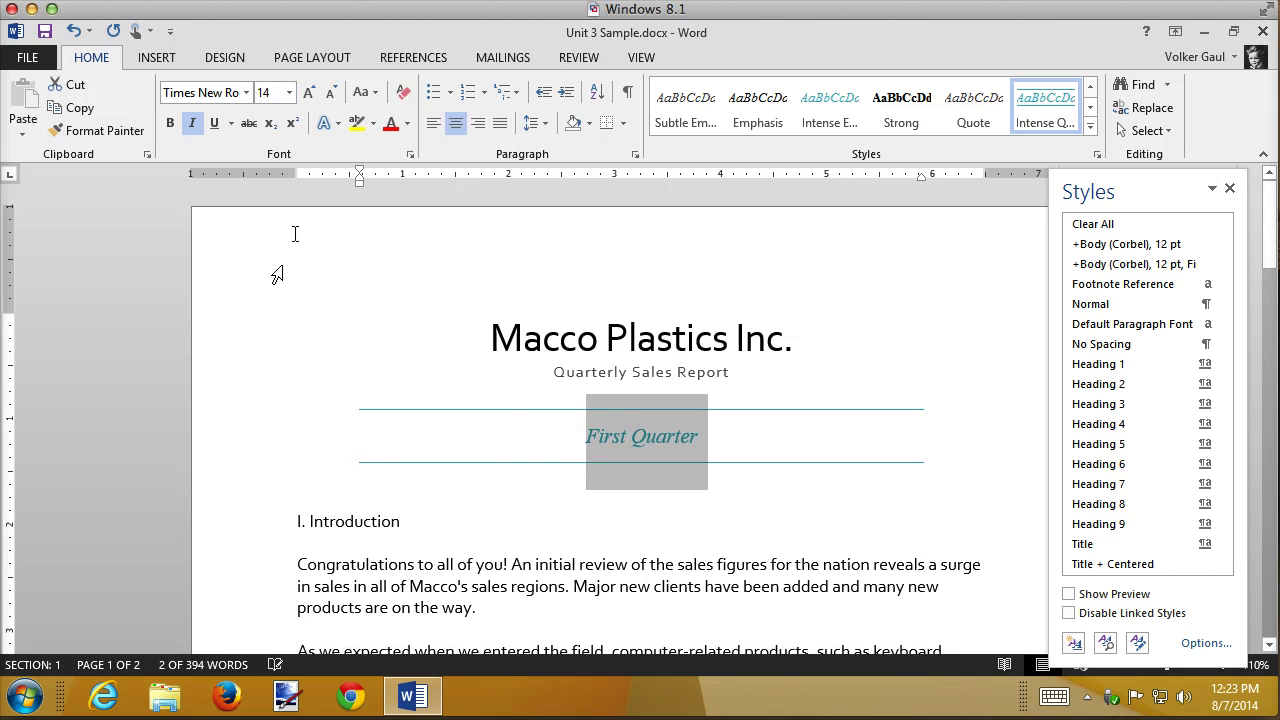
pyautogui.click(425, 335)
pyautogui.click(676, 526)
pyautogui.scroll(-2, 756, 520)
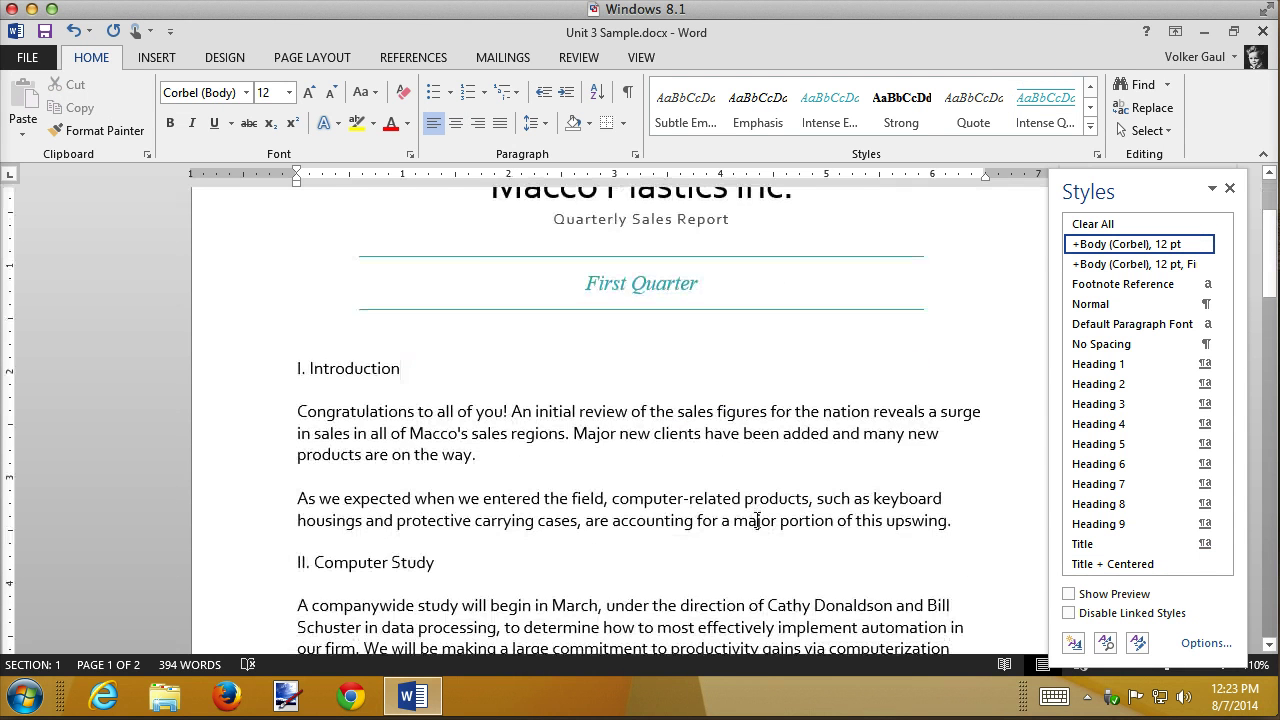
pyautogui.scroll(-1, 757, 521)
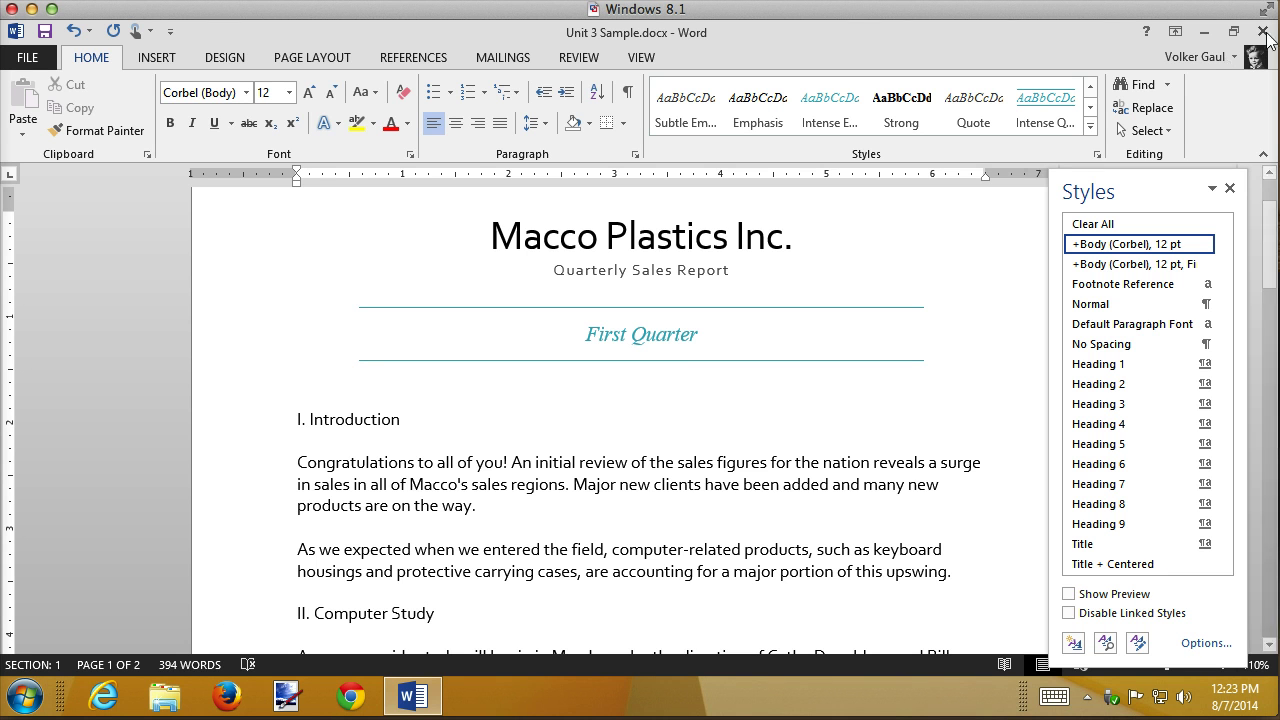
# - Select the I. Introduction heading and add II. Computer Study to the selection
pyautogui.click(1091, 88)
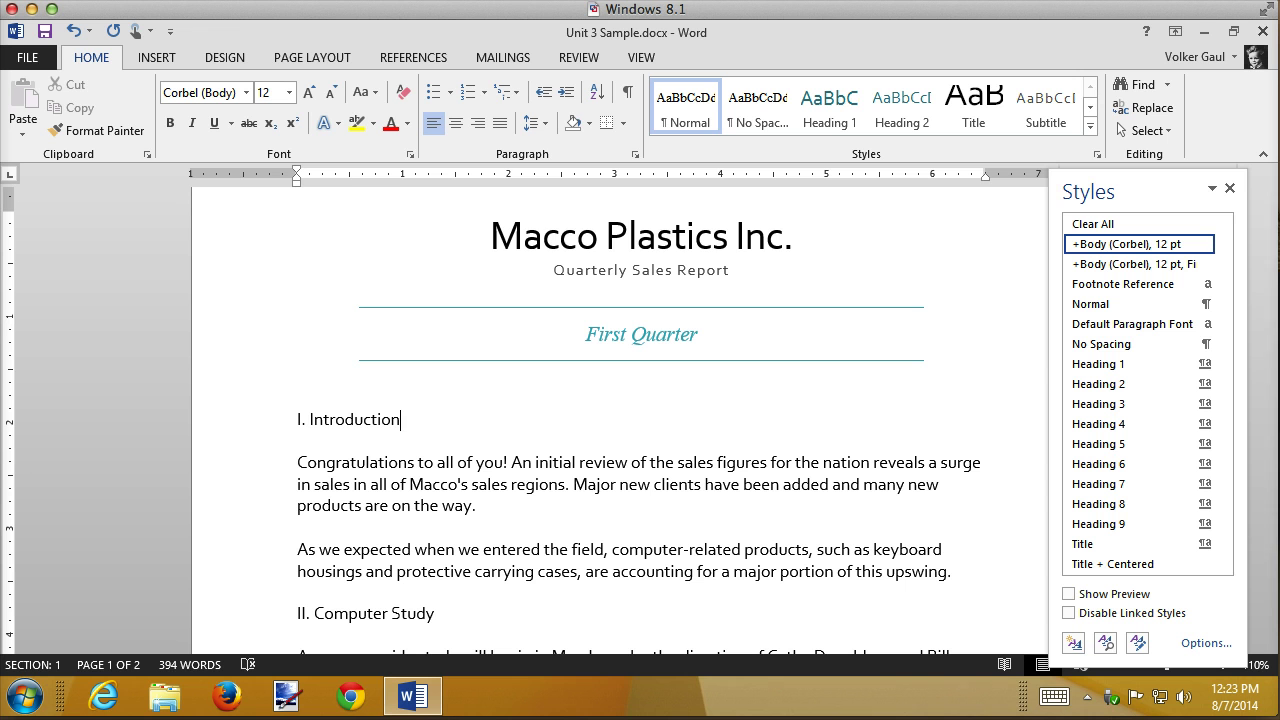
pyautogui.click(255, 432)
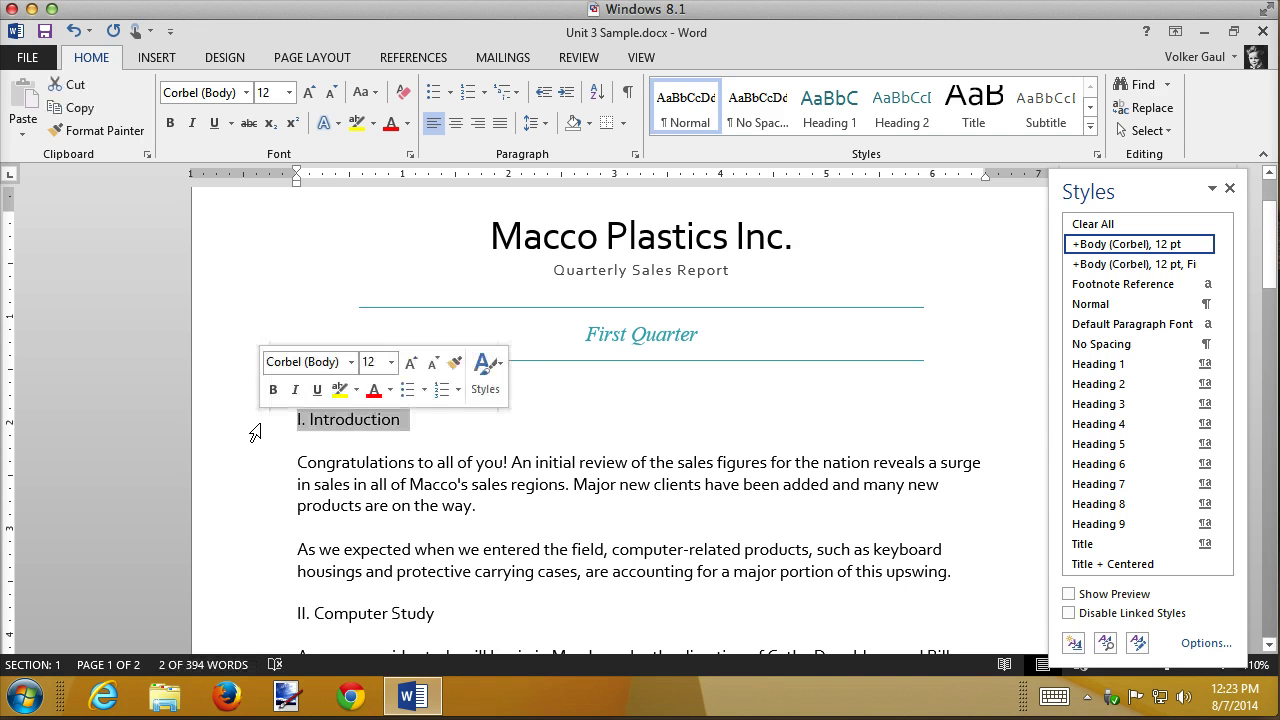
pyautogui.click(221, 616)
pyautogui.rightClick(221, 616)
pyautogui.click(608, 382)
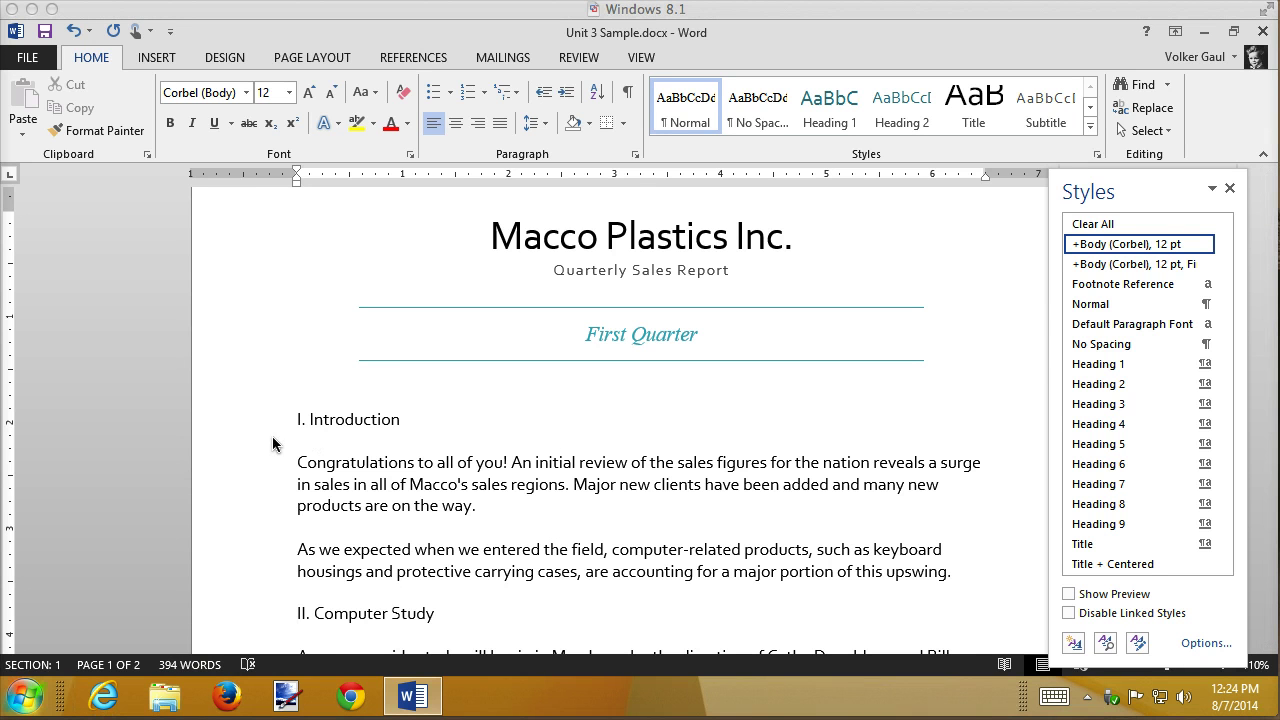
pyautogui.press('Up')
pyautogui.press('Up')
pyautogui.press('Up')
pyautogui.click(240, 423)
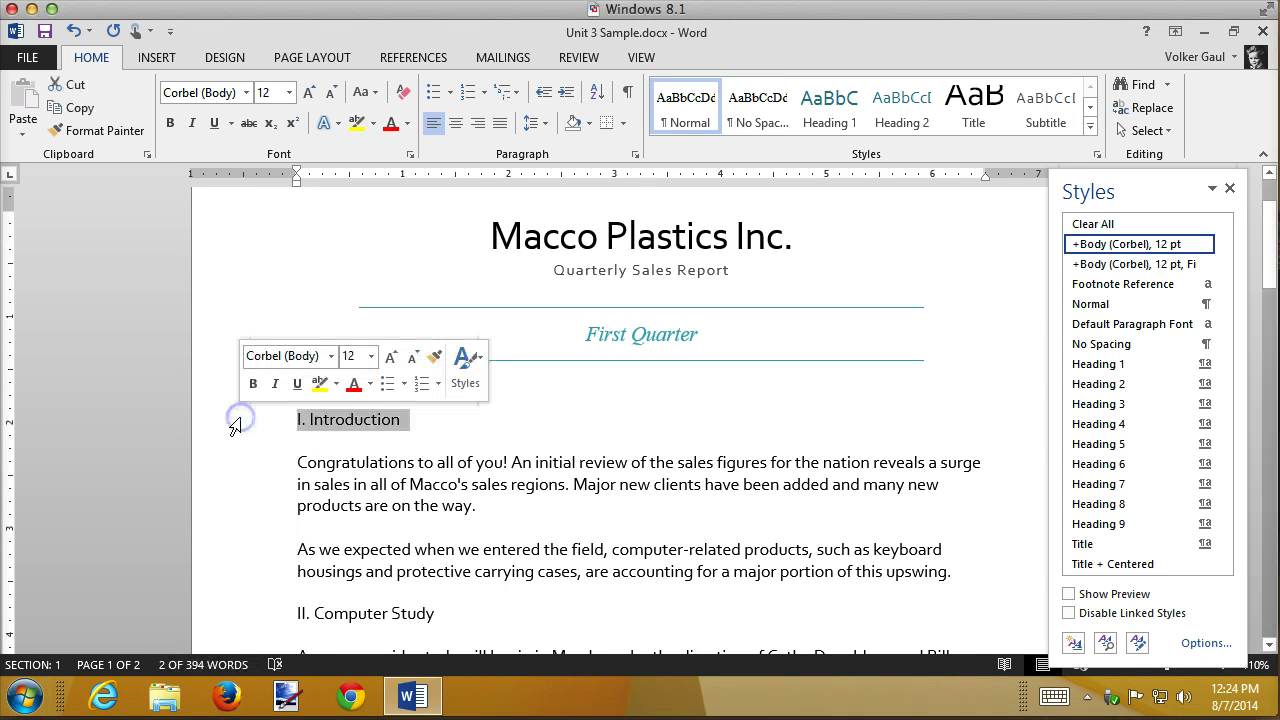
pyautogui.keyDown('ctrl'); pyautogui.click(244, 614); pyautogui.keyUp('ctrl')
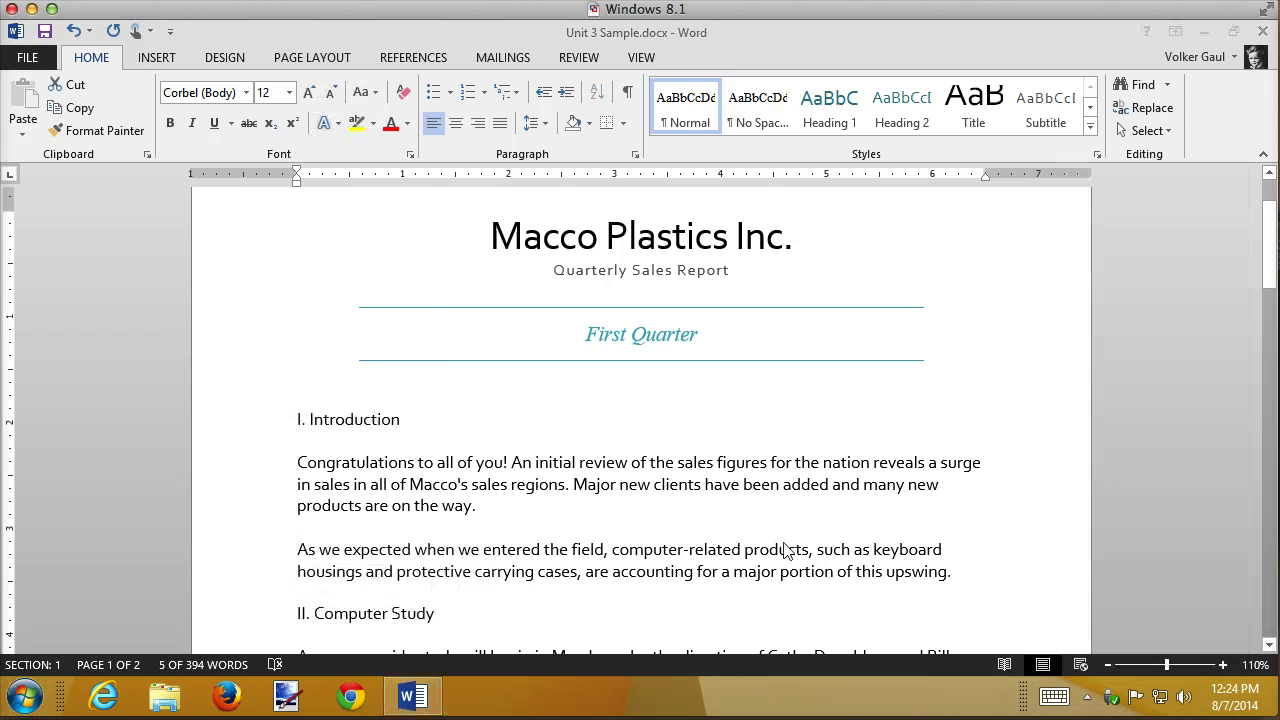
# - Extend the selection to III. Regional Updates, IV. Quarterly Meeting and V. Conclusion
pyautogui.press('super')
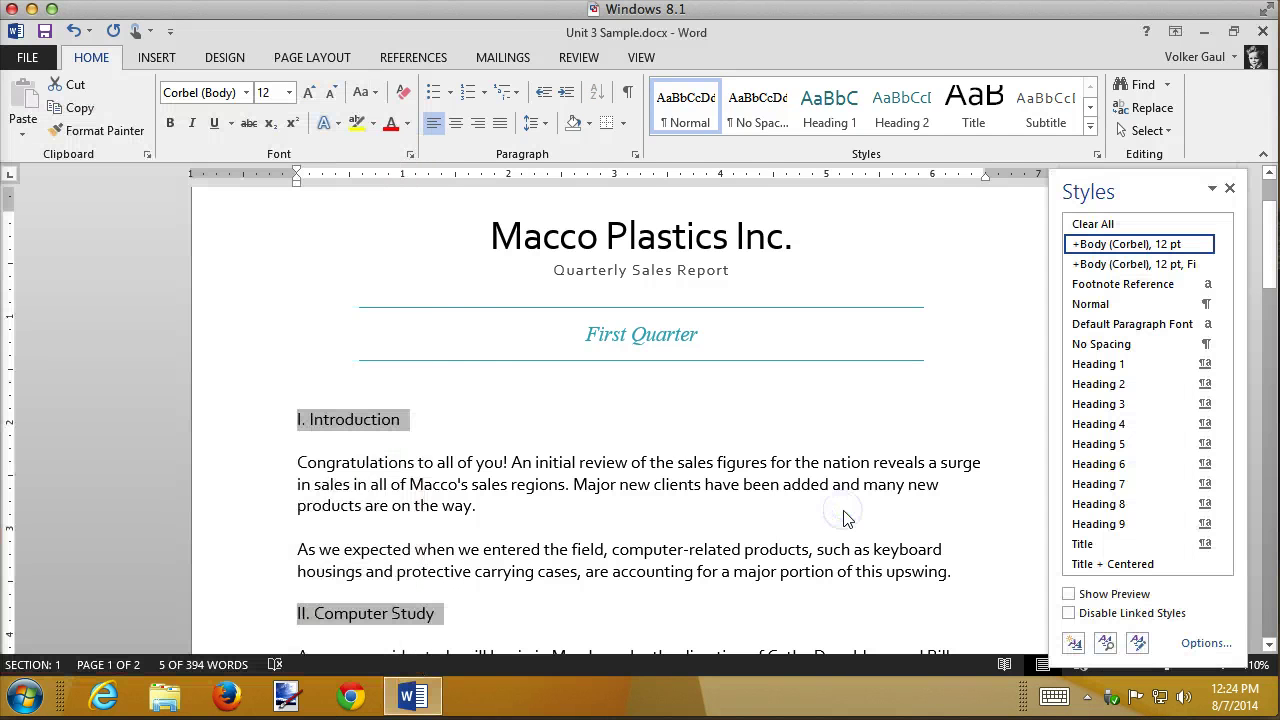
pyautogui.scroll(-4, 845, 516)
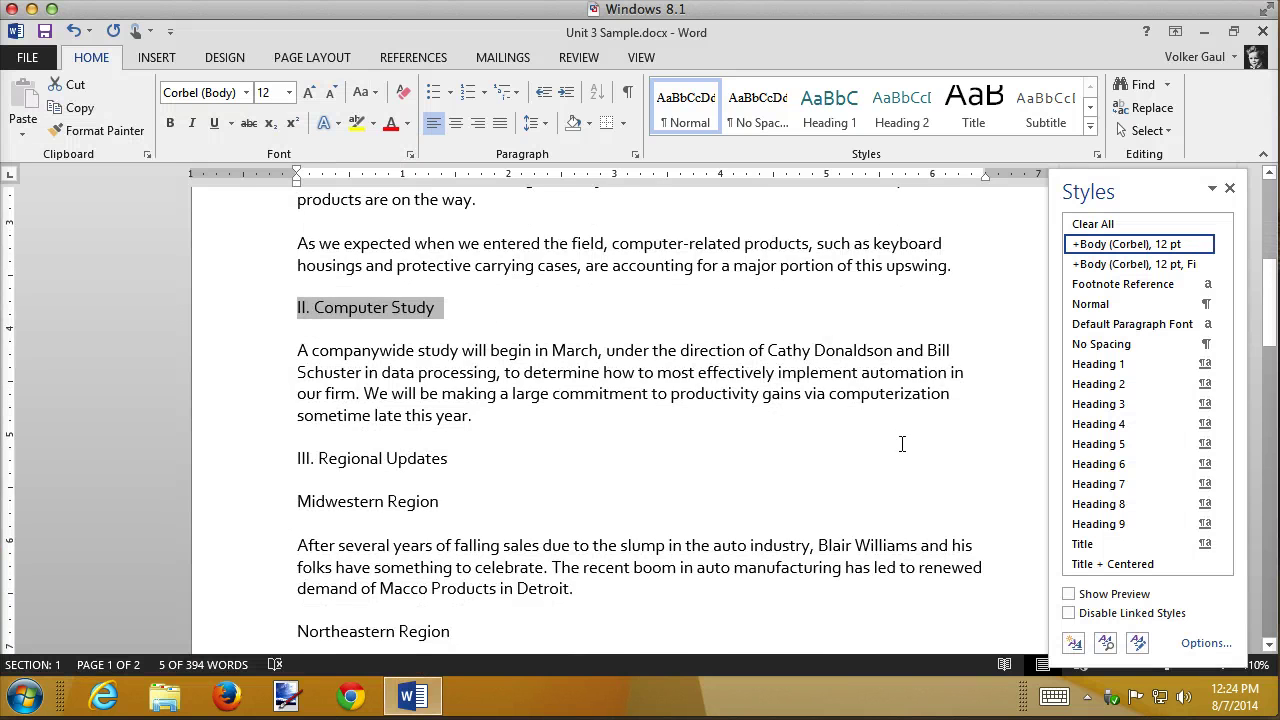
pyautogui.scroll(-7, 902, 444)
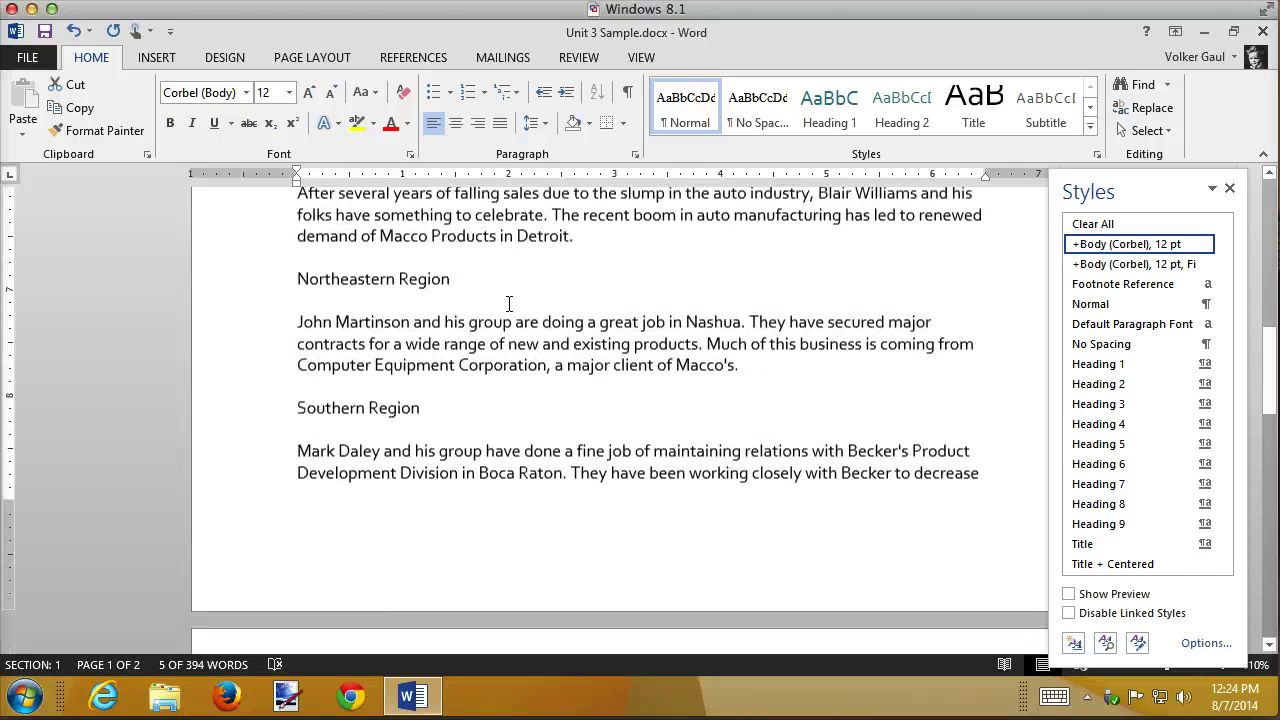
pyautogui.scroll(3, 620, 335)
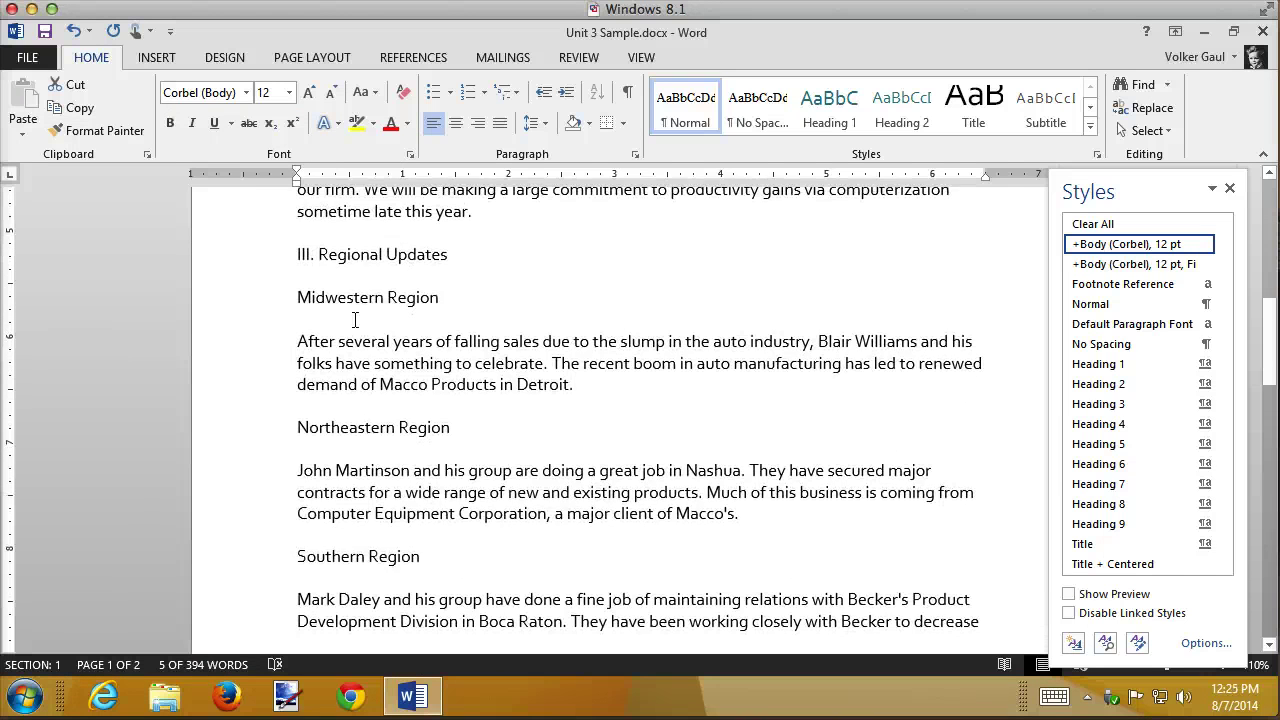
pyautogui.click(218, 264)
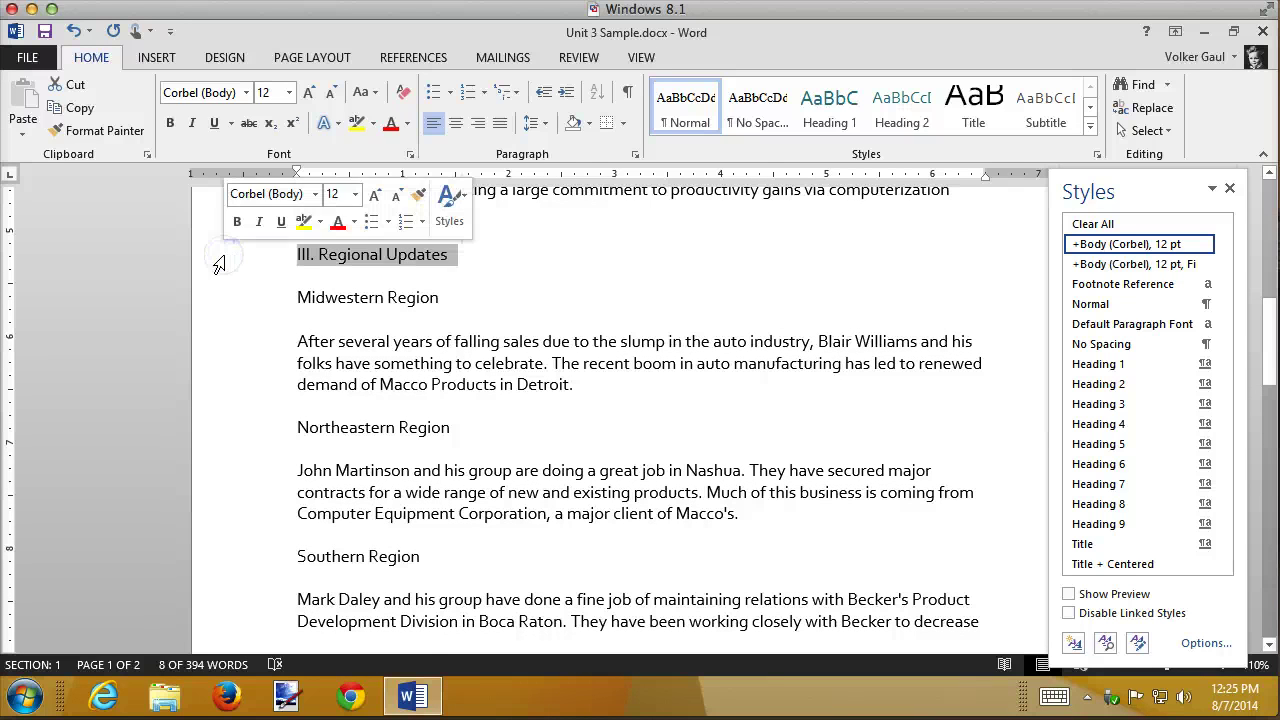
pyautogui.press('super')
pyautogui.hotkey('ctrl', 'alt', 'shift', 's')
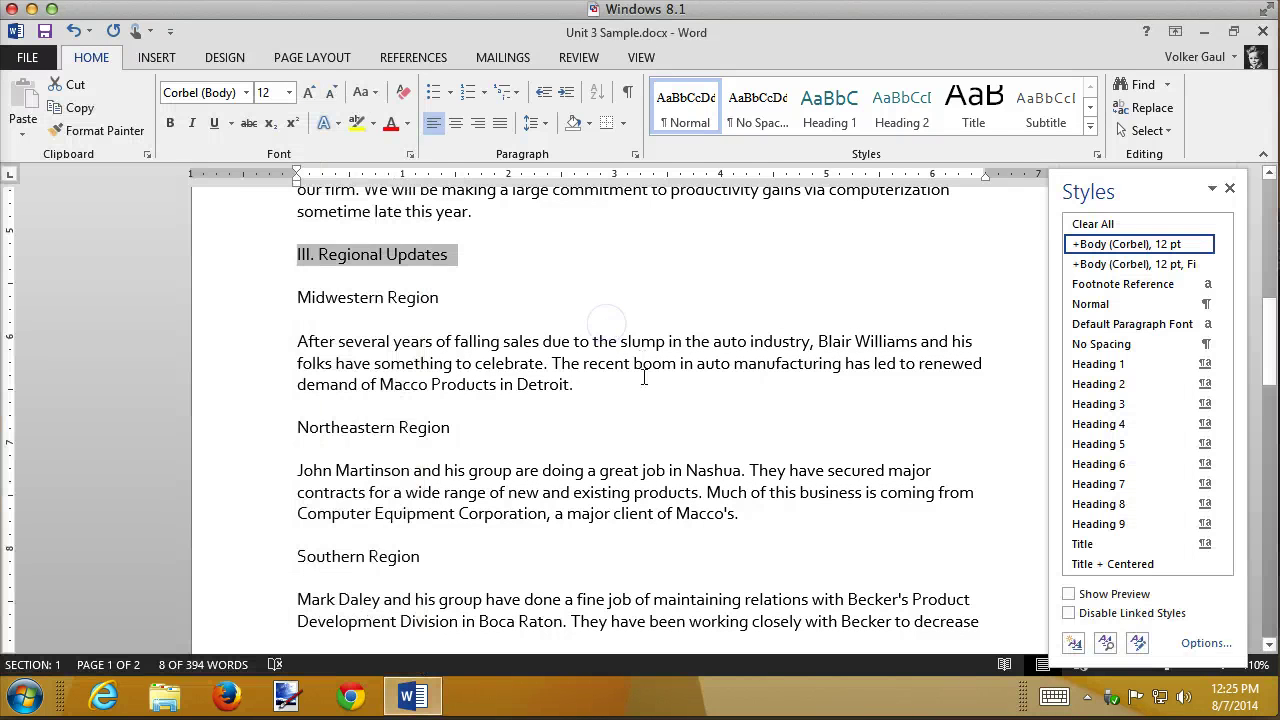
pyautogui.scroll(-6, 643, 377)
pyautogui.scroll(-3, 644, 380)
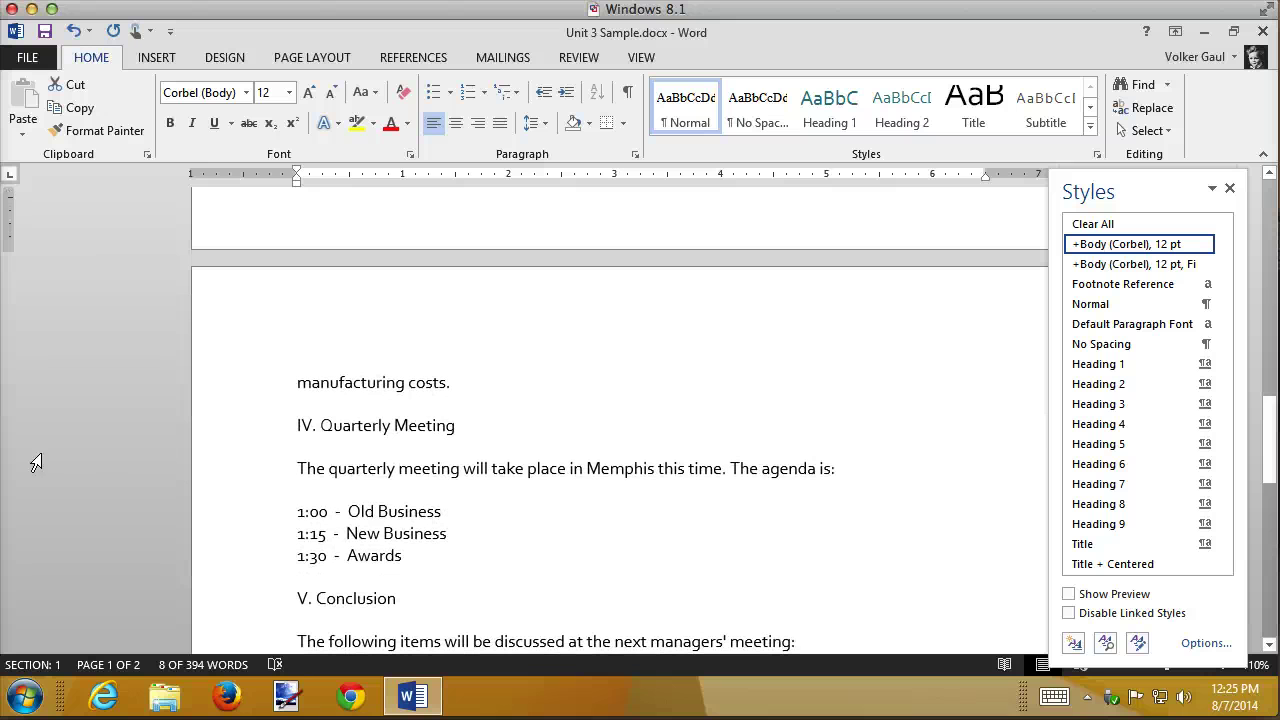
pyautogui.click(236, 430)
pyautogui.press('super')
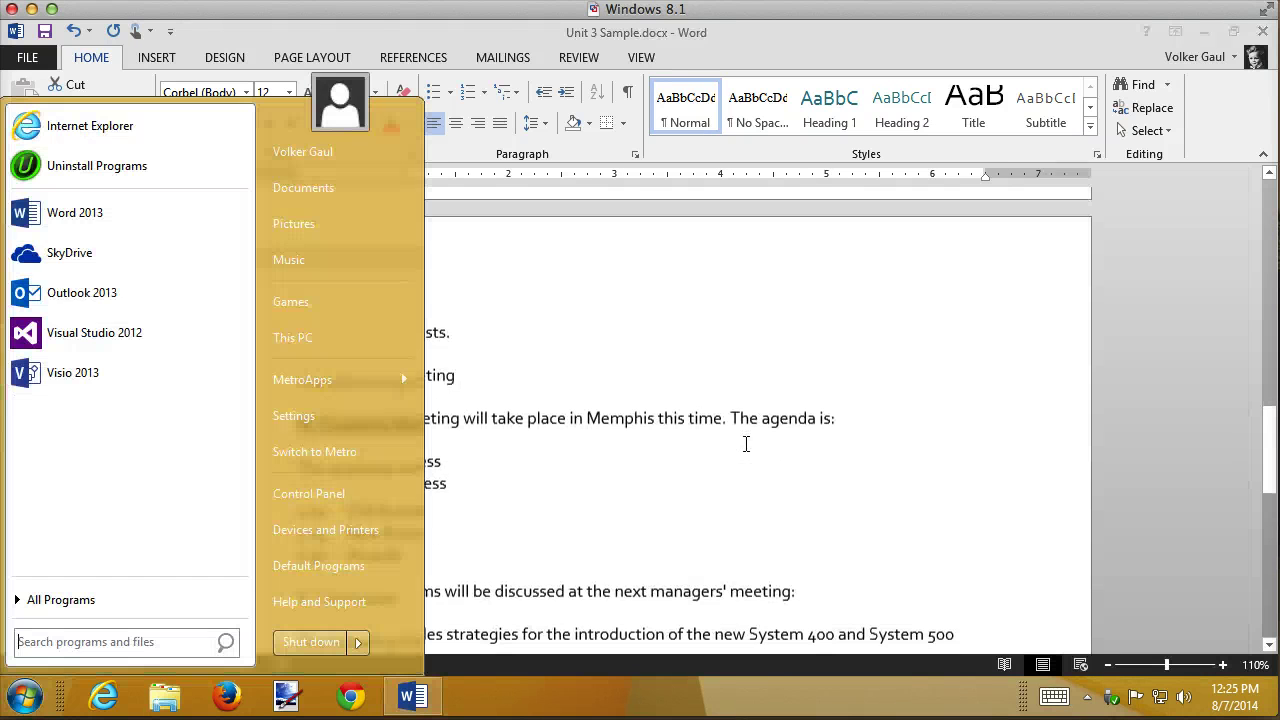
pyautogui.press('super')
pyautogui.scroll(-1, 238, 525)
pyautogui.keyDown('ctrl'); pyautogui.click(214, 548); pyautogui.keyUp('ctrl')
pyautogui.scroll(12, 698, 498)
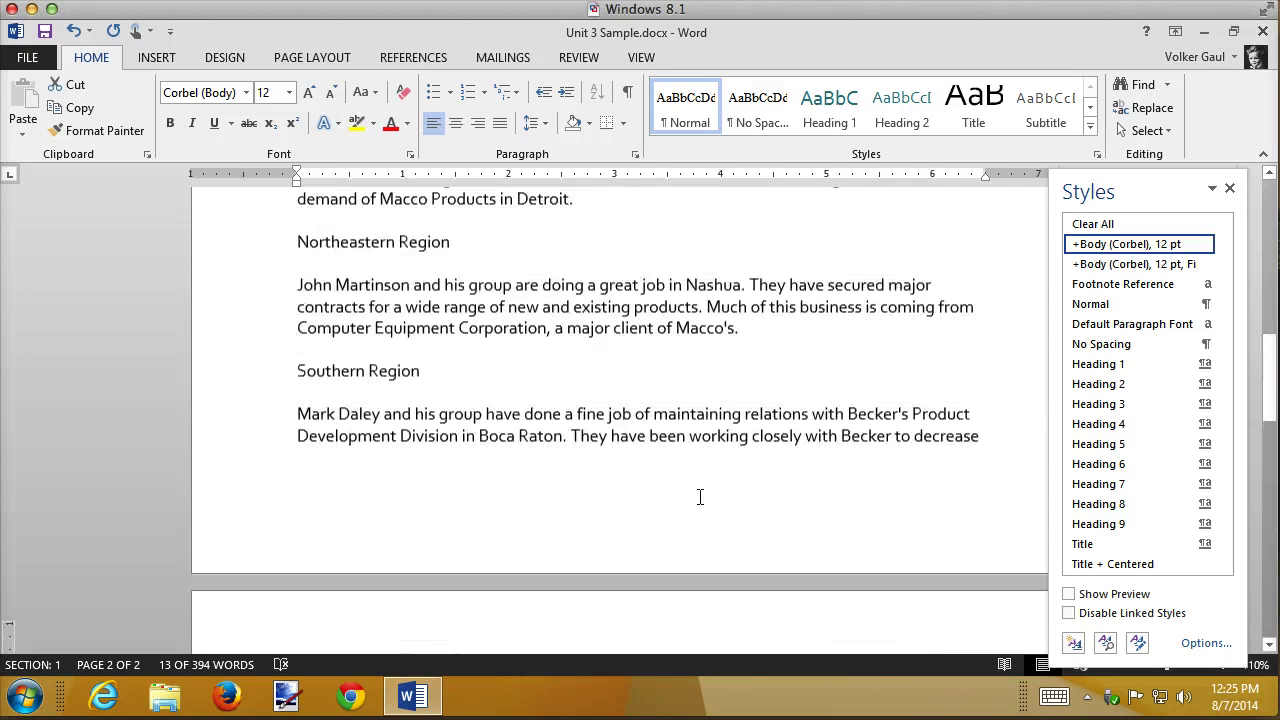
pyautogui.scroll(3, 700, 497)
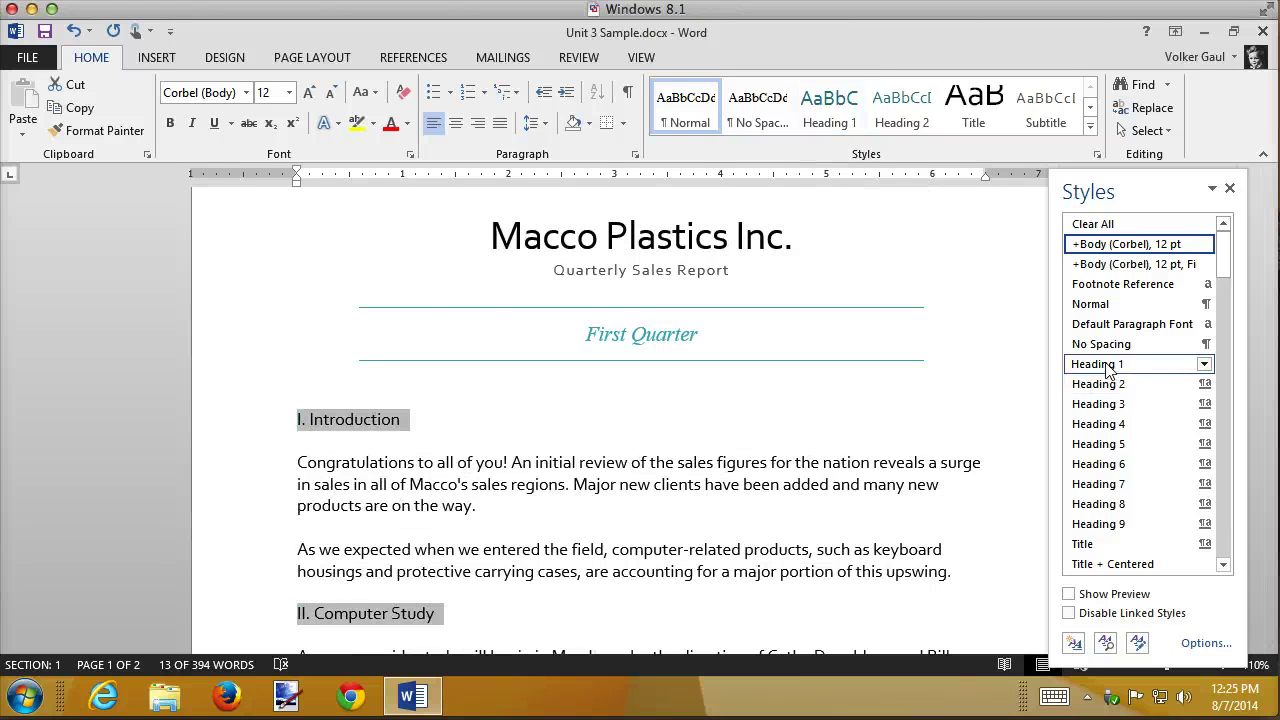
# - Apply Heading 1 to the five selected numbered section headings
pyautogui.moveTo(1108, 370)
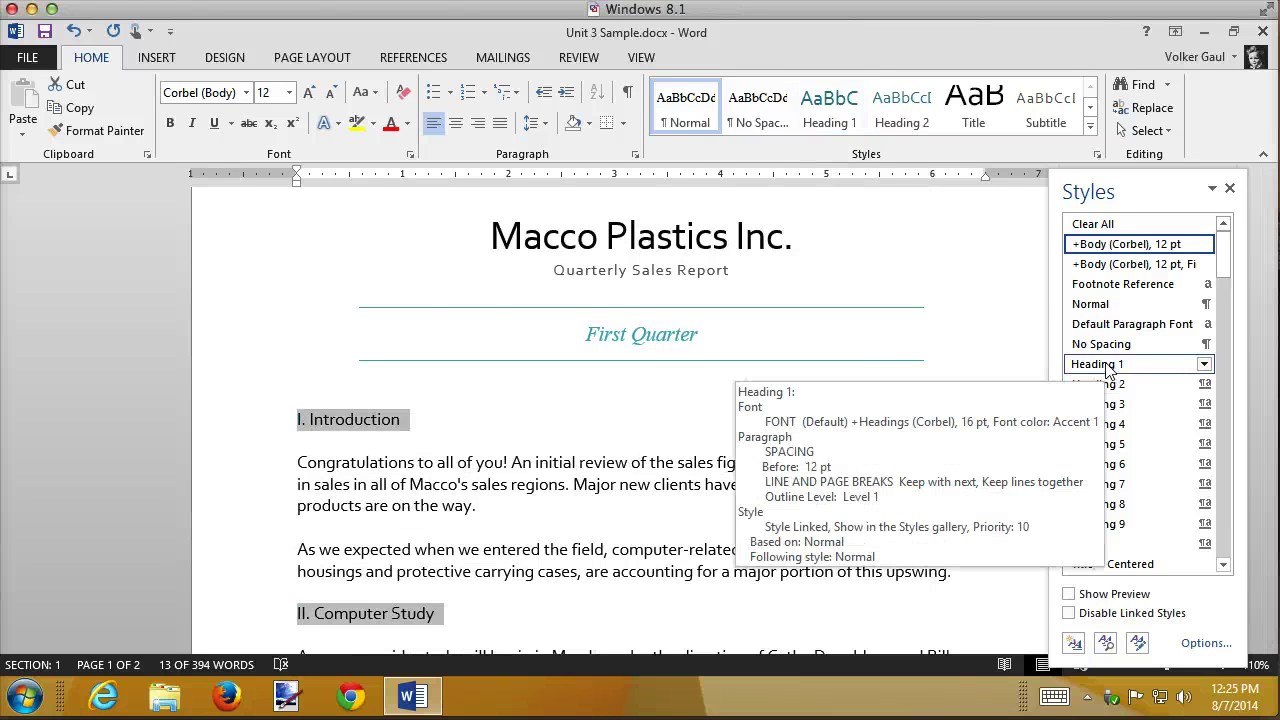
pyautogui.click(1100, 365)
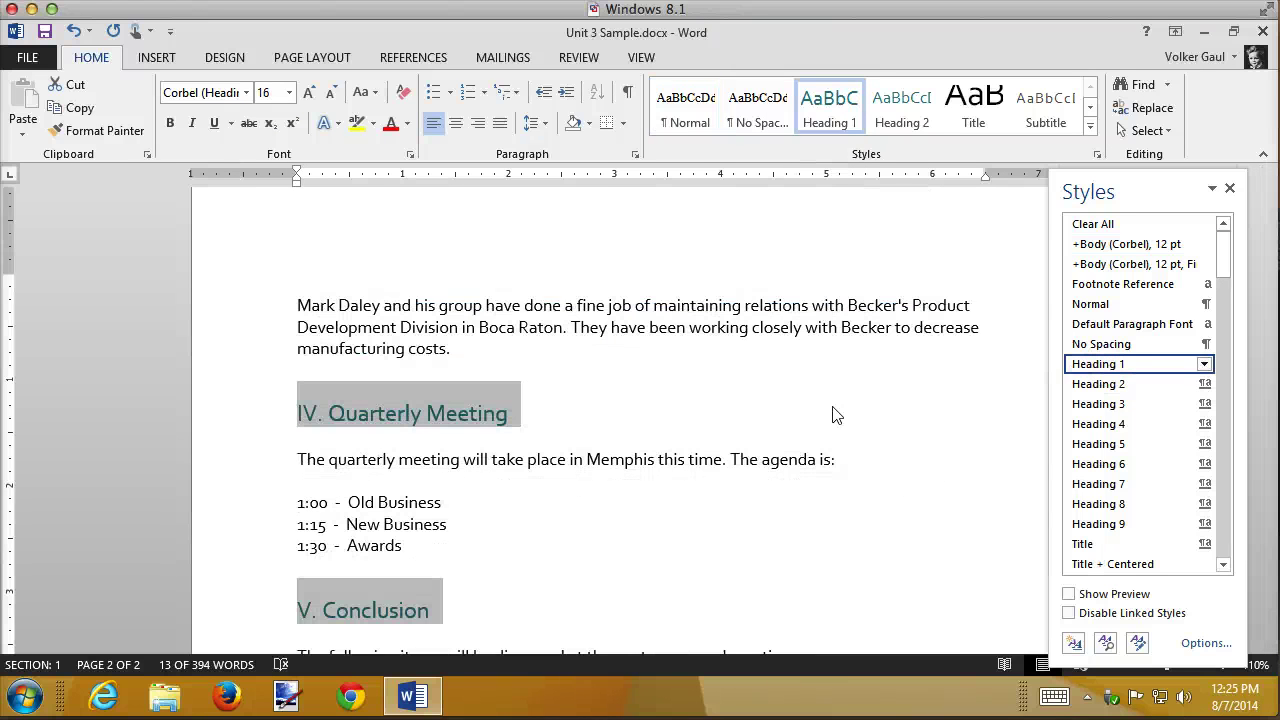
pyautogui.scroll(12, 742, 427)
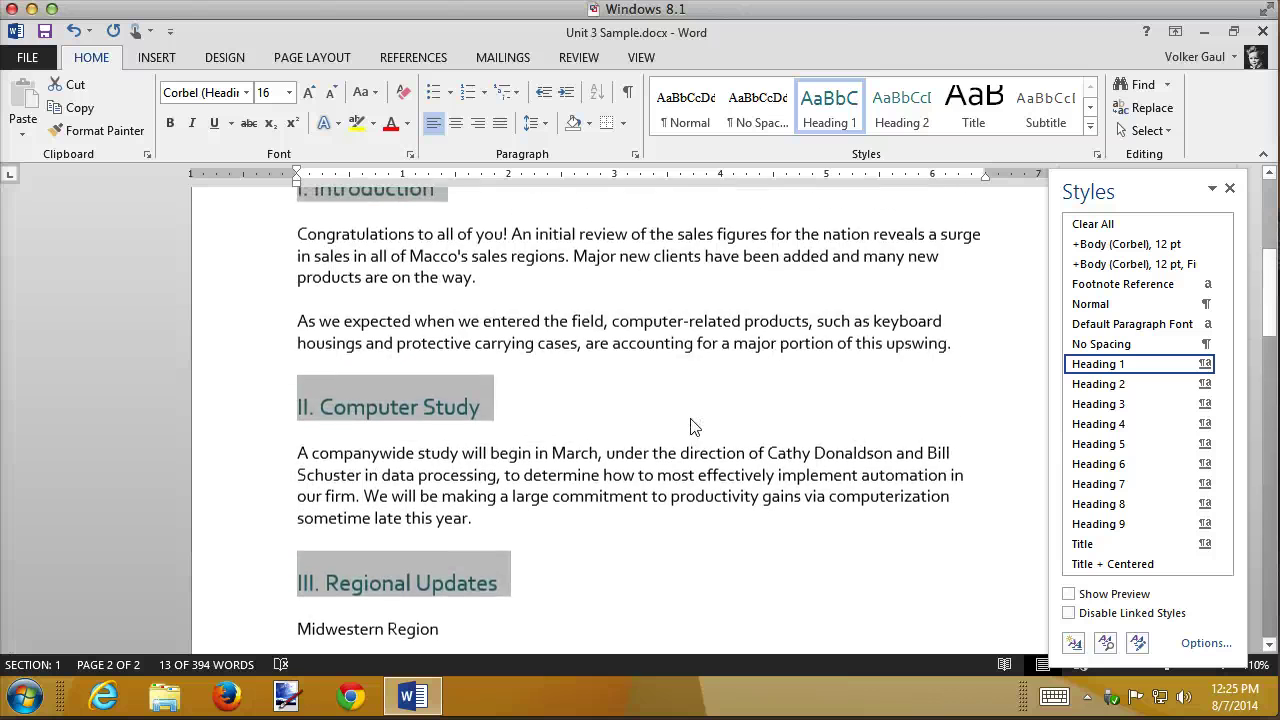
pyautogui.click(690, 420)
pyautogui.scroll(5, 690, 420)
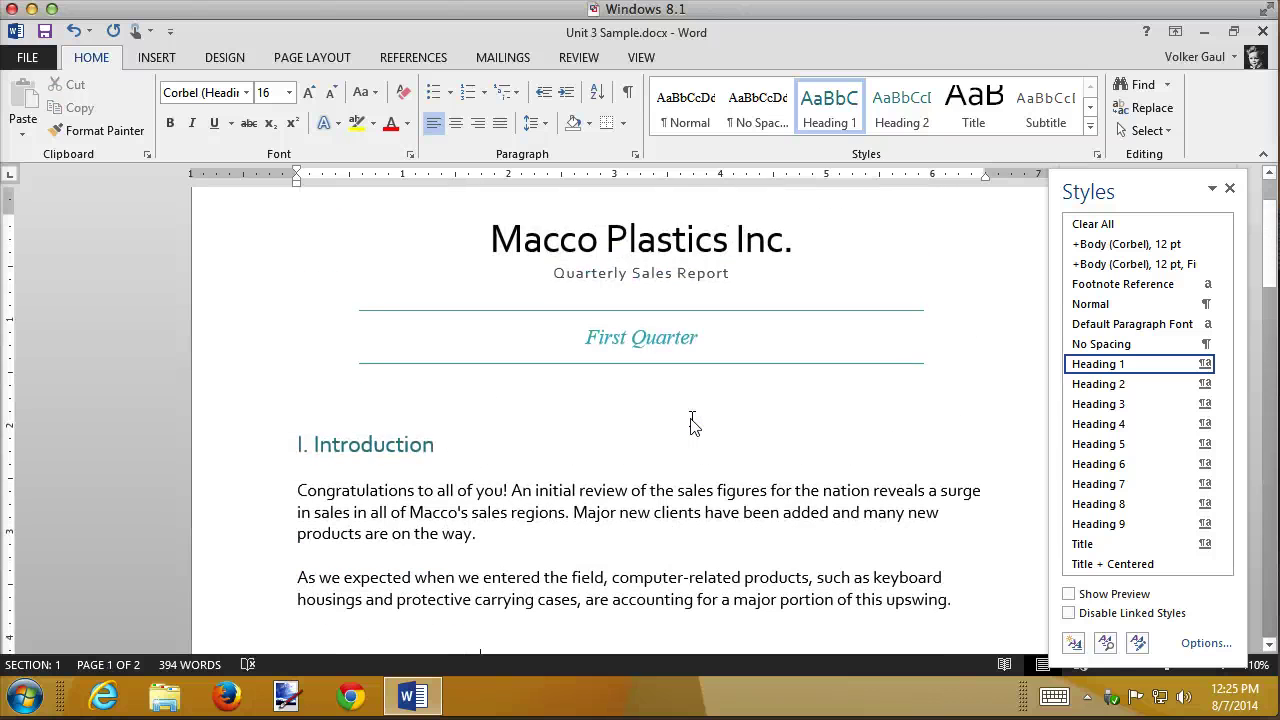
pyautogui.scroll(-10, 690, 424)
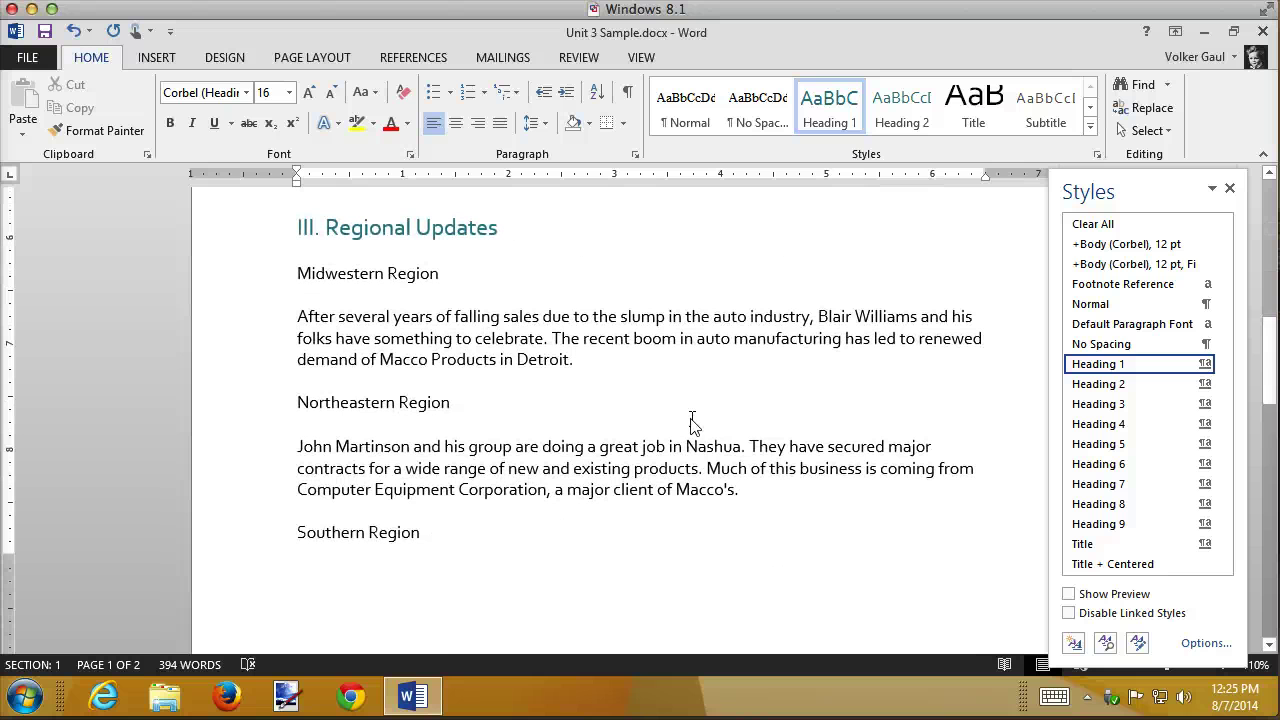
# - Make the Midwestern, Northeastern and Southern Region lines Heading 2
pyautogui.click(249, 286)
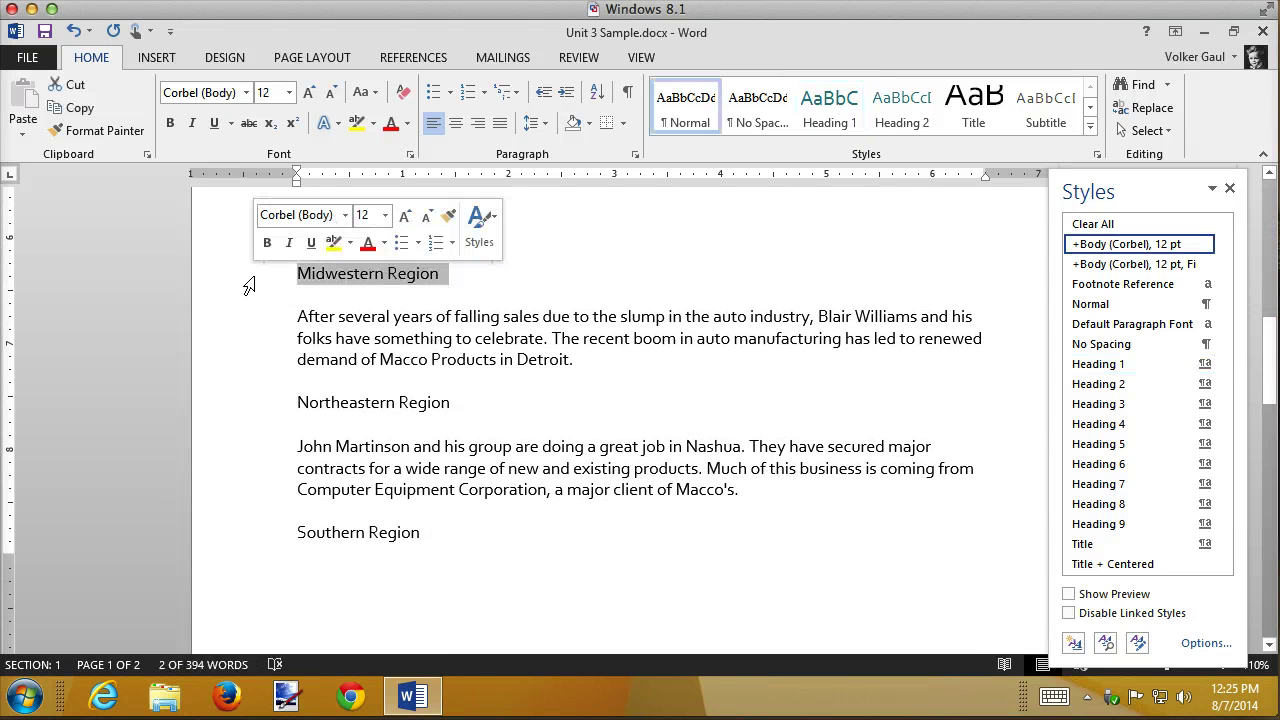
pyautogui.click(249, 402)
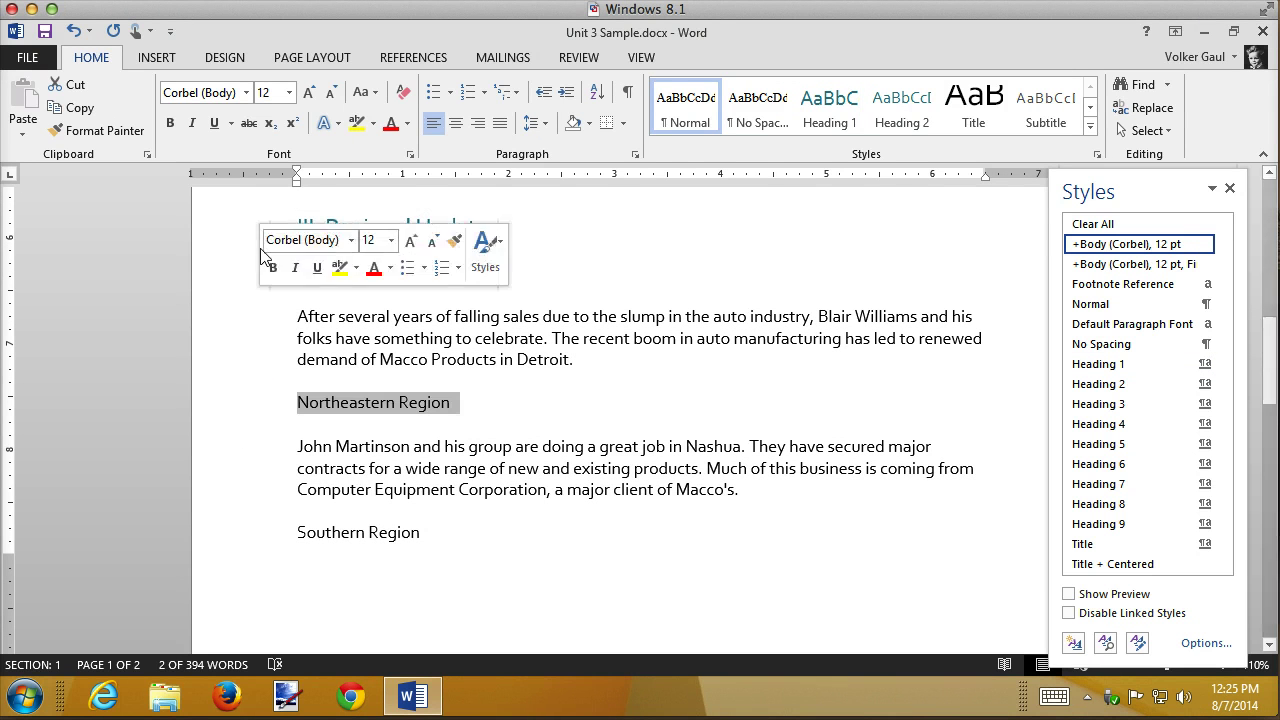
pyautogui.click(241, 295)
pyautogui.click(239, 275)
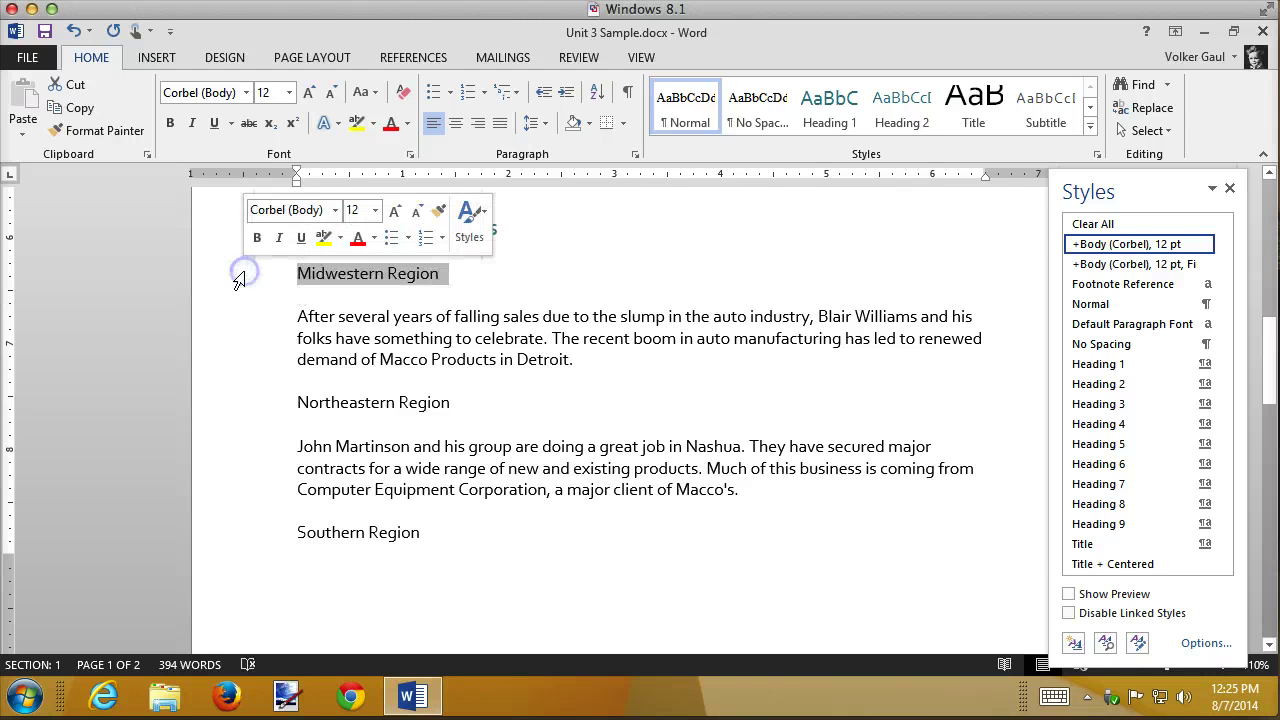
pyautogui.keyDown('ctrl'); pyautogui.click(240, 405); pyautogui.keyUp('ctrl')
pyautogui.keyDown('ctrl'); pyautogui.click(226, 545); pyautogui.keyUp('ctrl')
pyautogui.press('super')
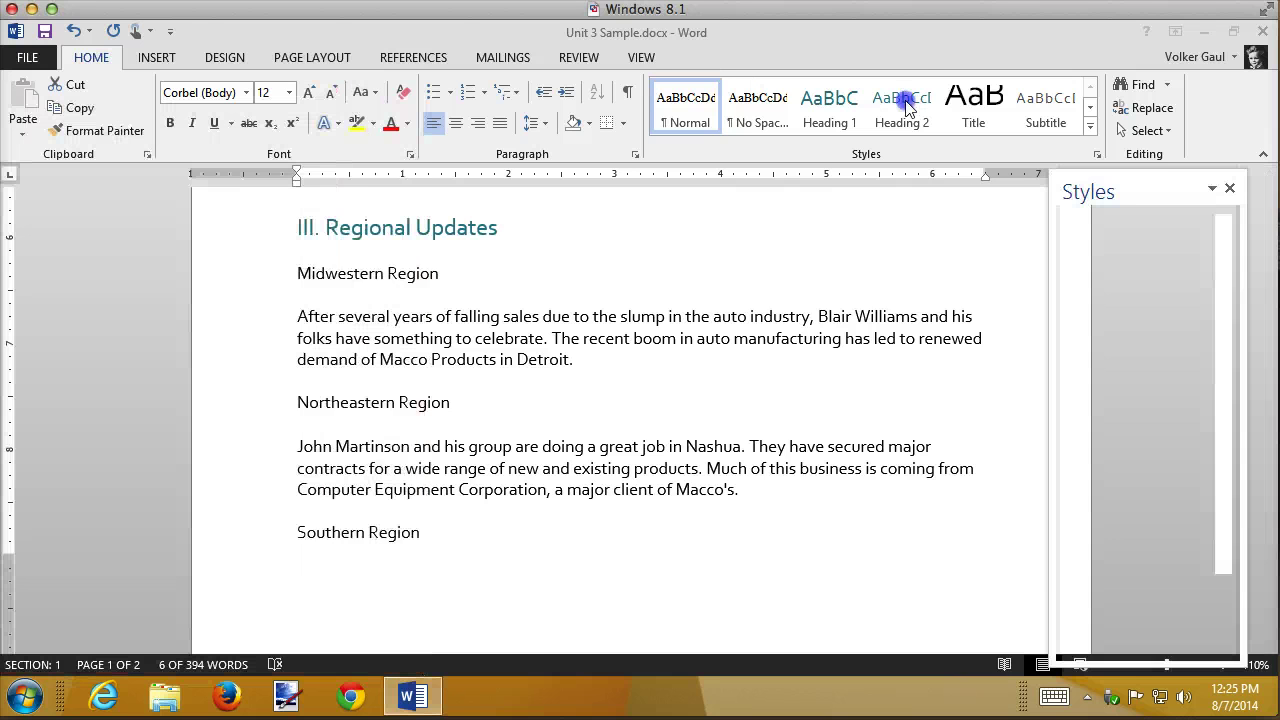
pyautogui.click(905, 102)
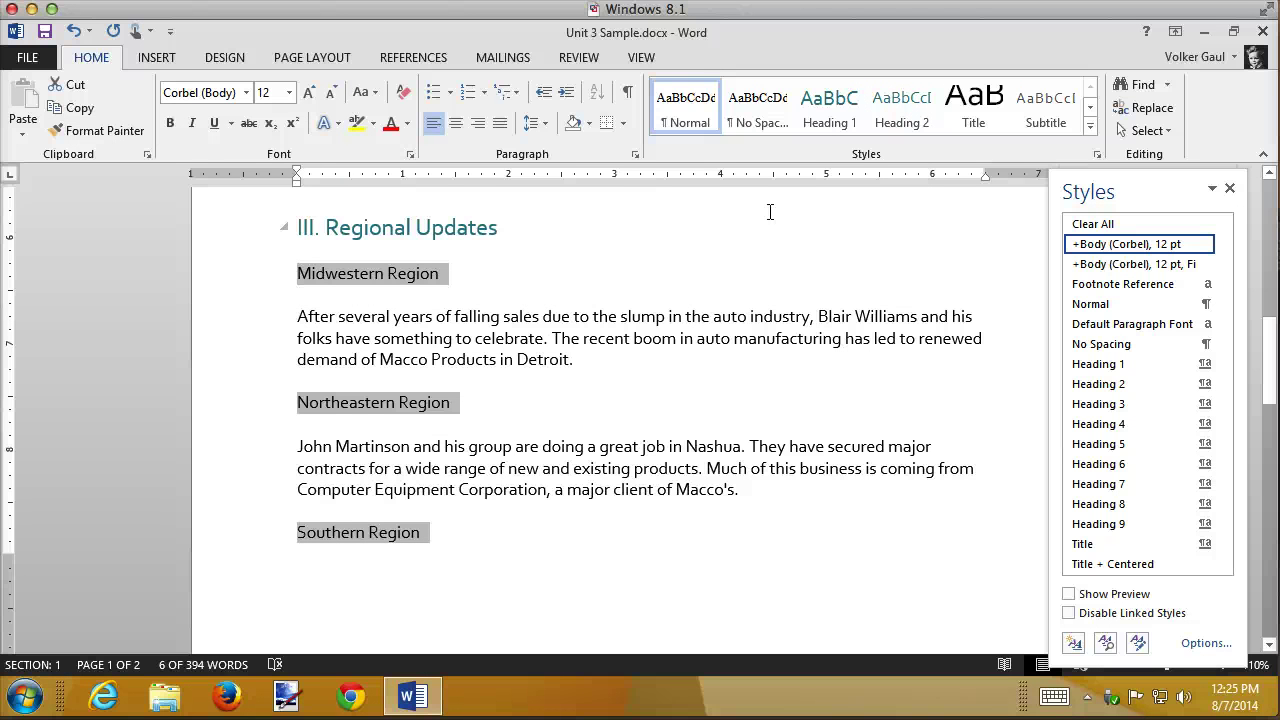
pyautogui.click(897, 110)
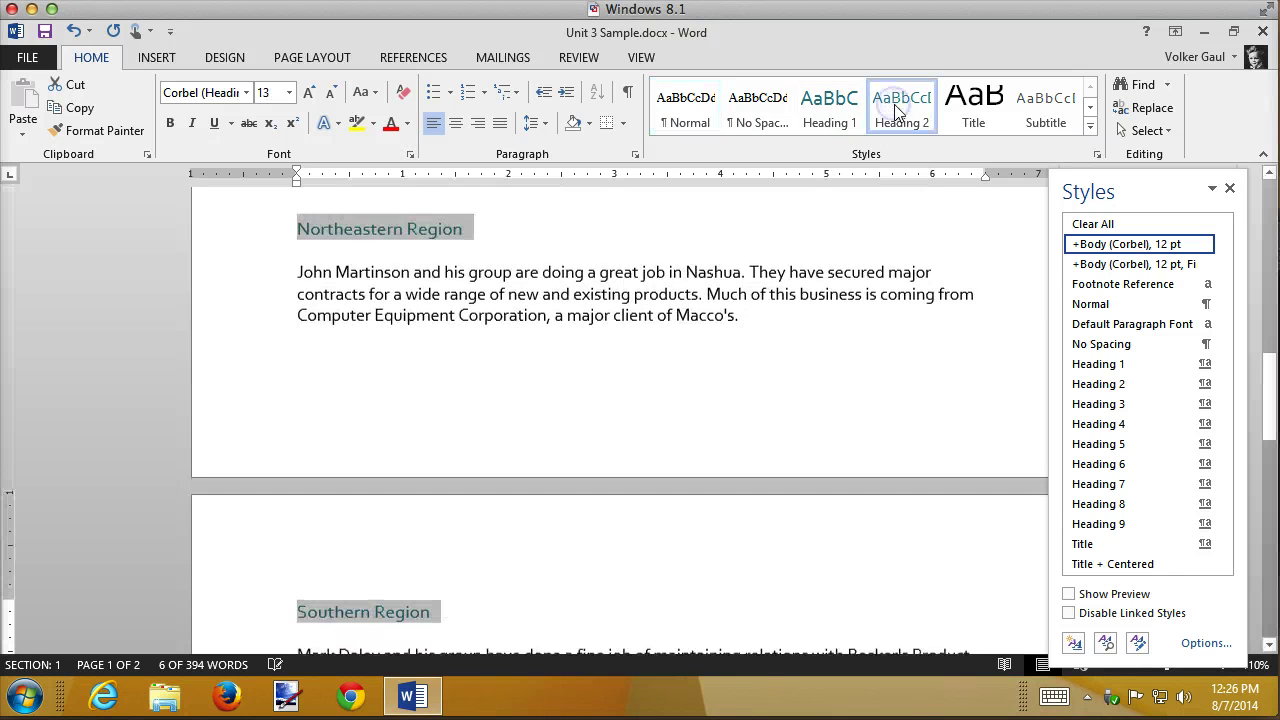
pyautogui.click(646, 334)
pyautogui.scroll(2, 646, 334)
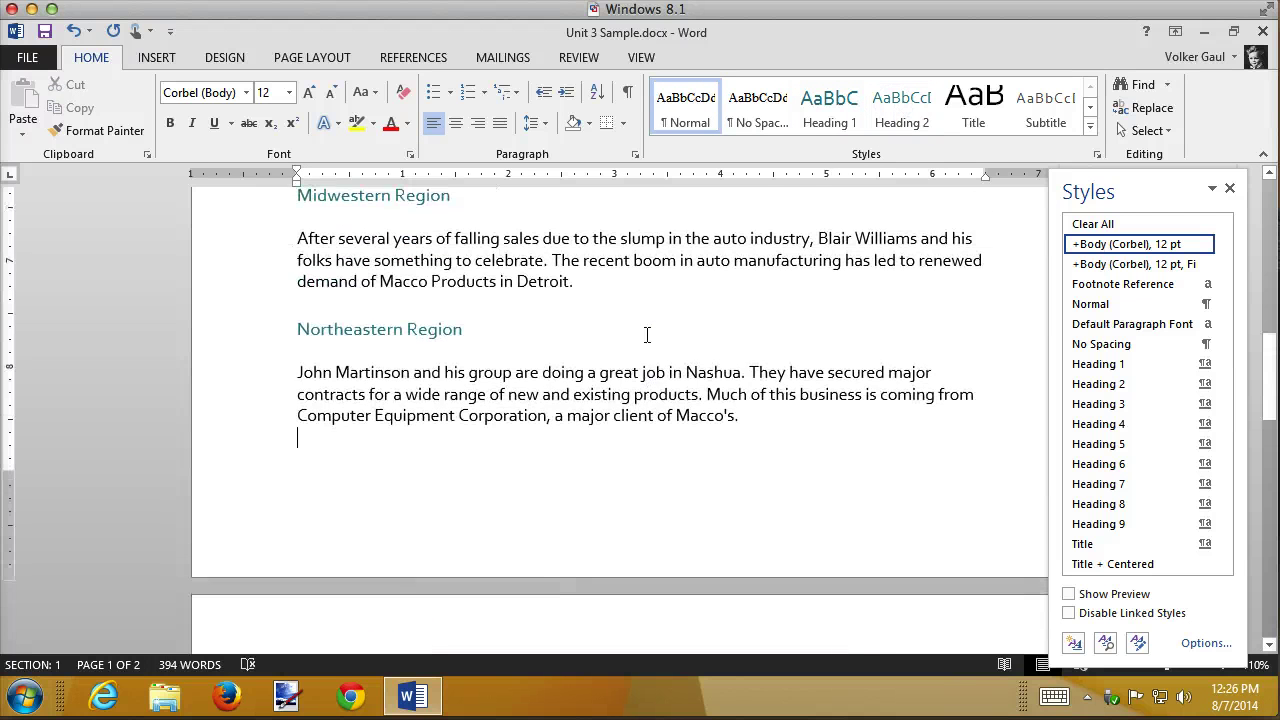
pyautogui.scroll(6, 646, 334)
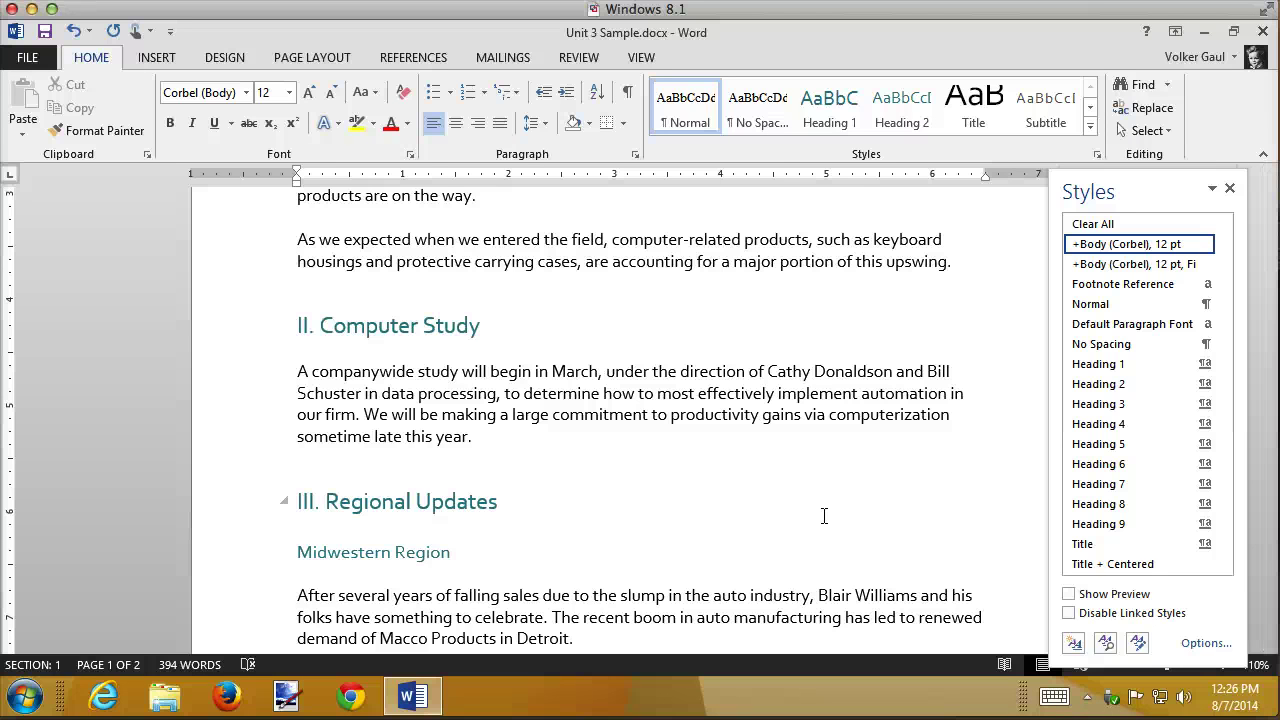
# - Make the Midwestern Region heading bold
pyautogui.click(658, 467)
pyautogui.scroll(-3, 658, 466)
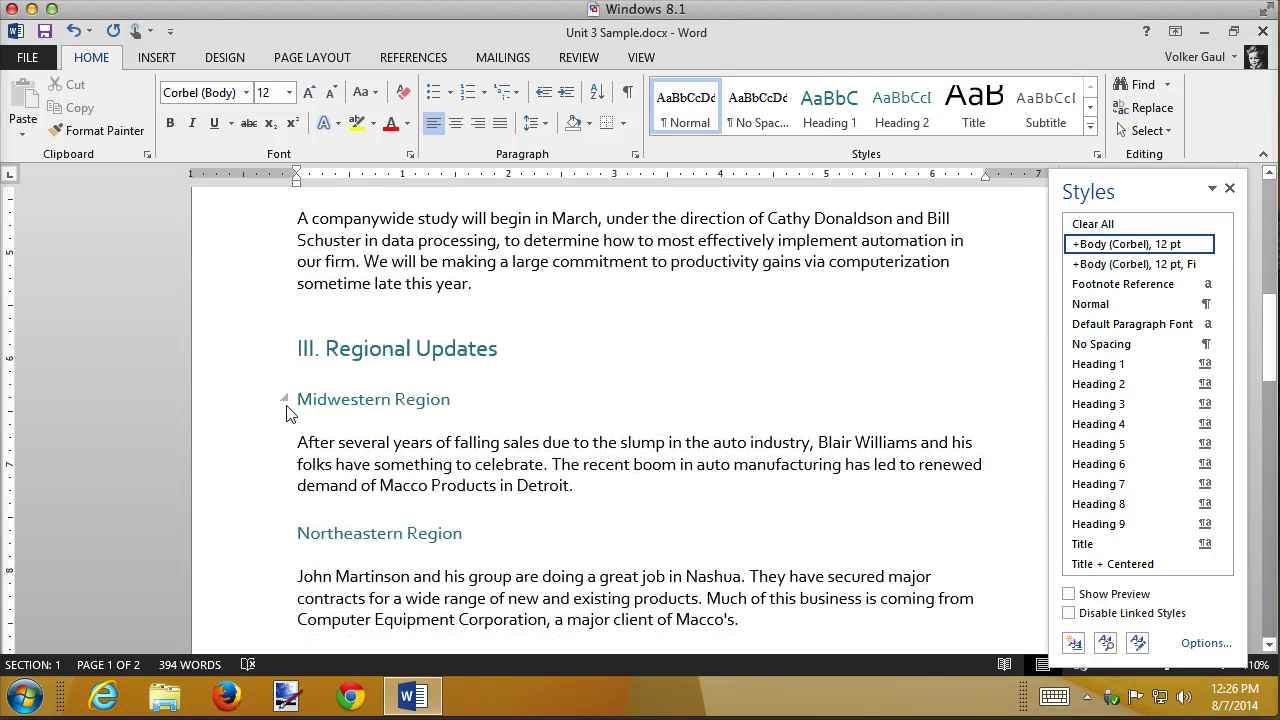
pyautogui.click(220, 404)
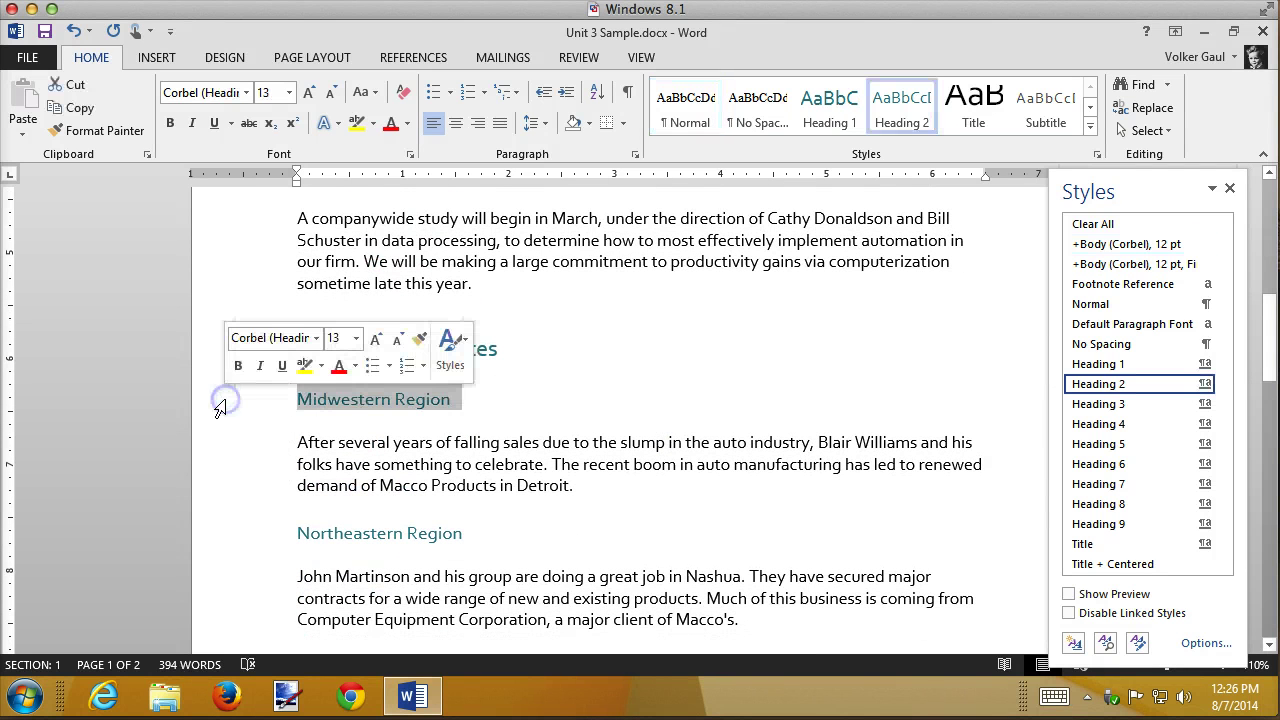
pyautogui.click(238, 366)
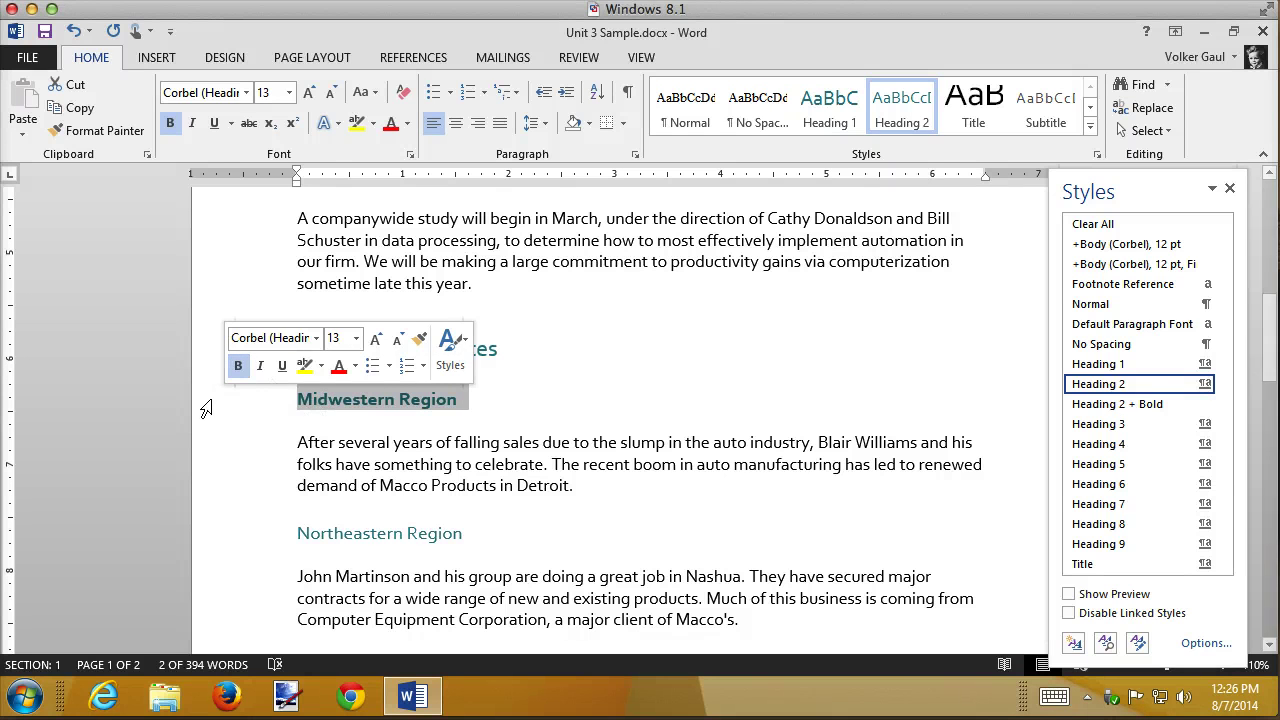
pyautogui.click(205, 404)
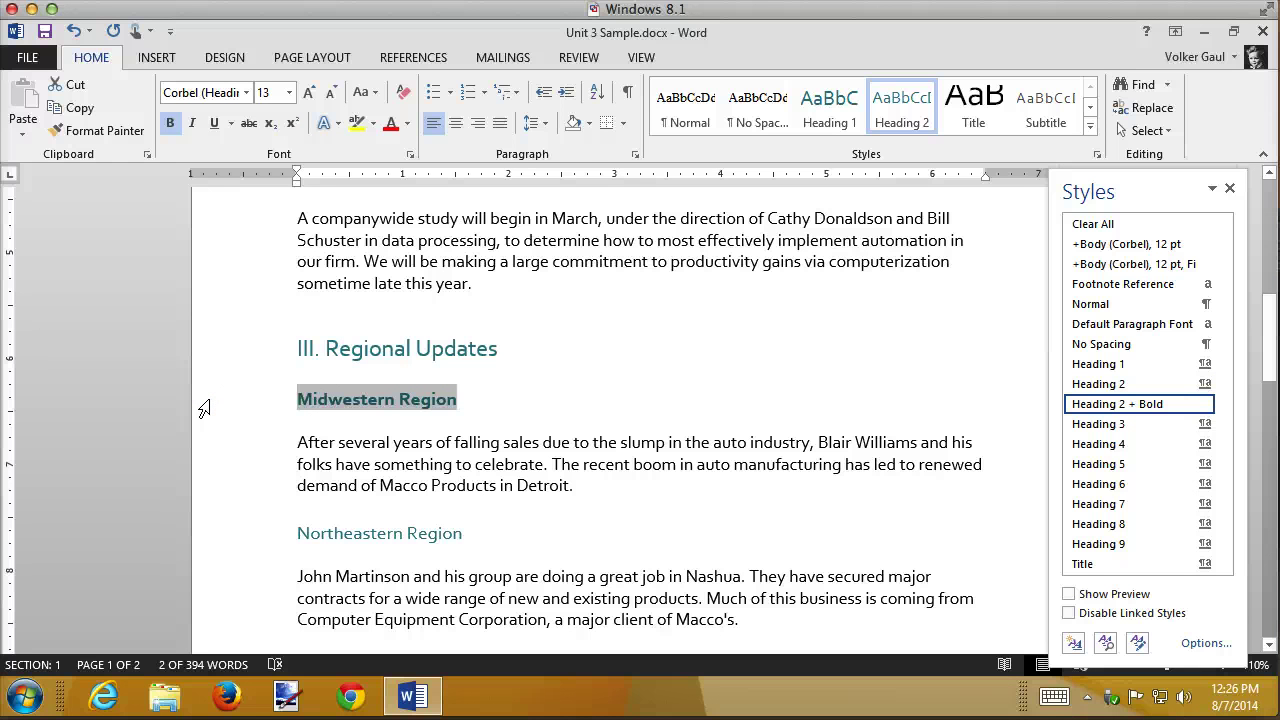
# - Give the Midwestern Region heading a gold paragraph background shading
pyautogui.click(590, 123)
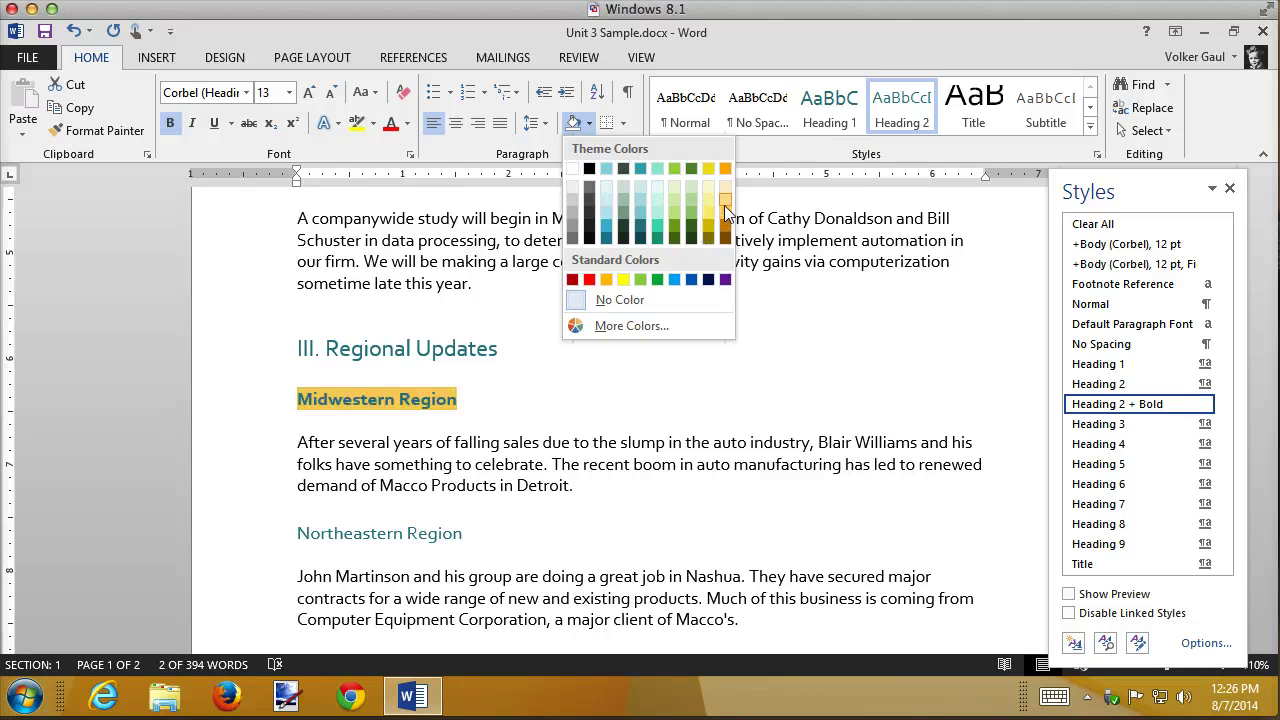
pyautogui.click(726, 201)
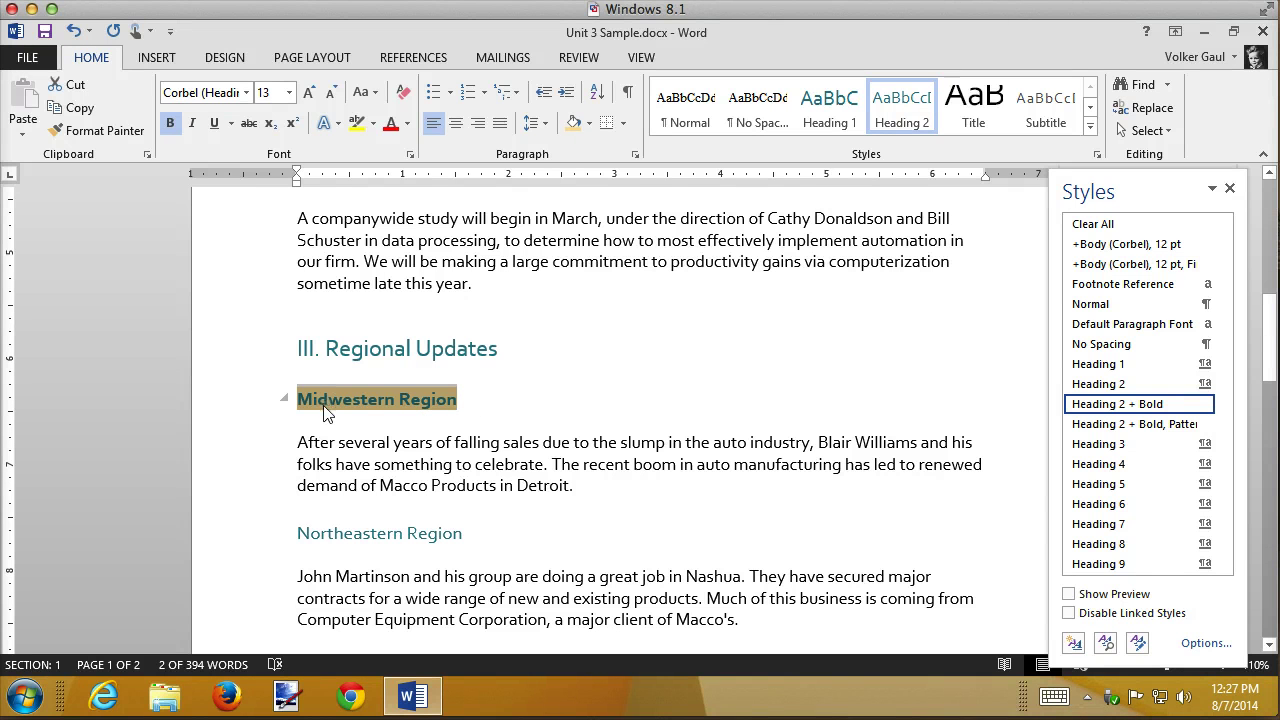
pyautogui.click(346, 467)
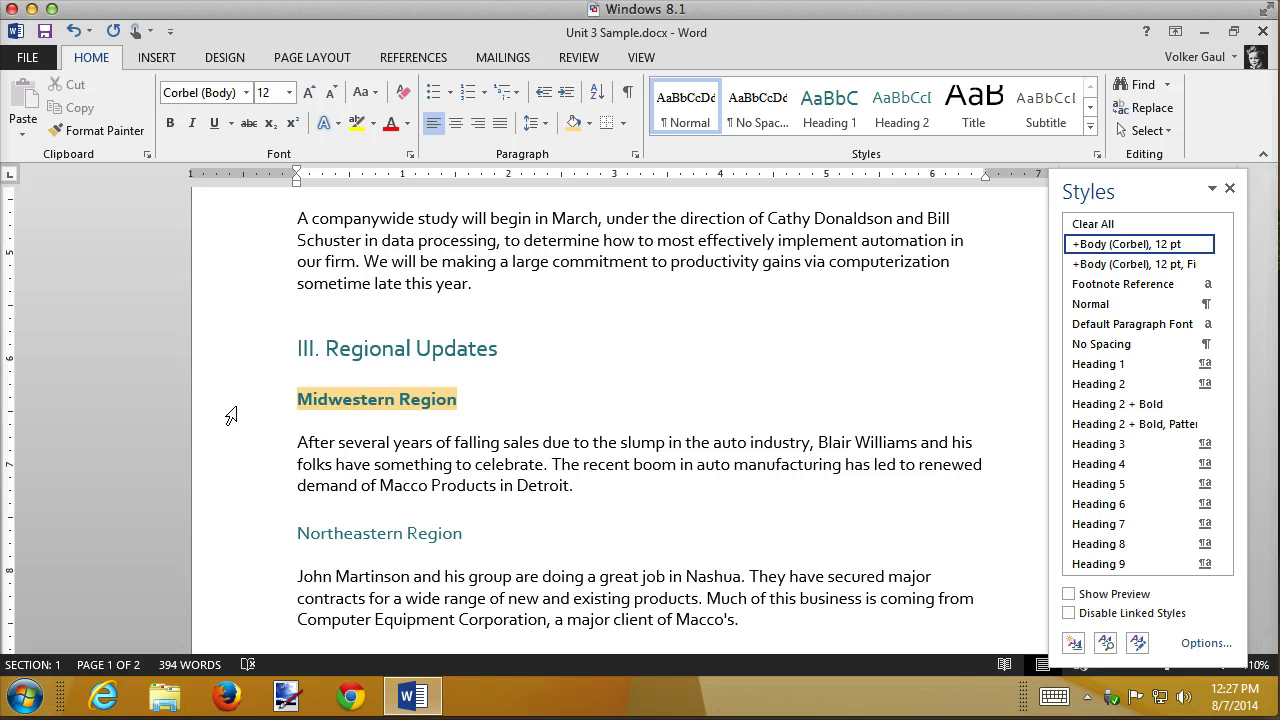
pyautogui.click(229, 401)
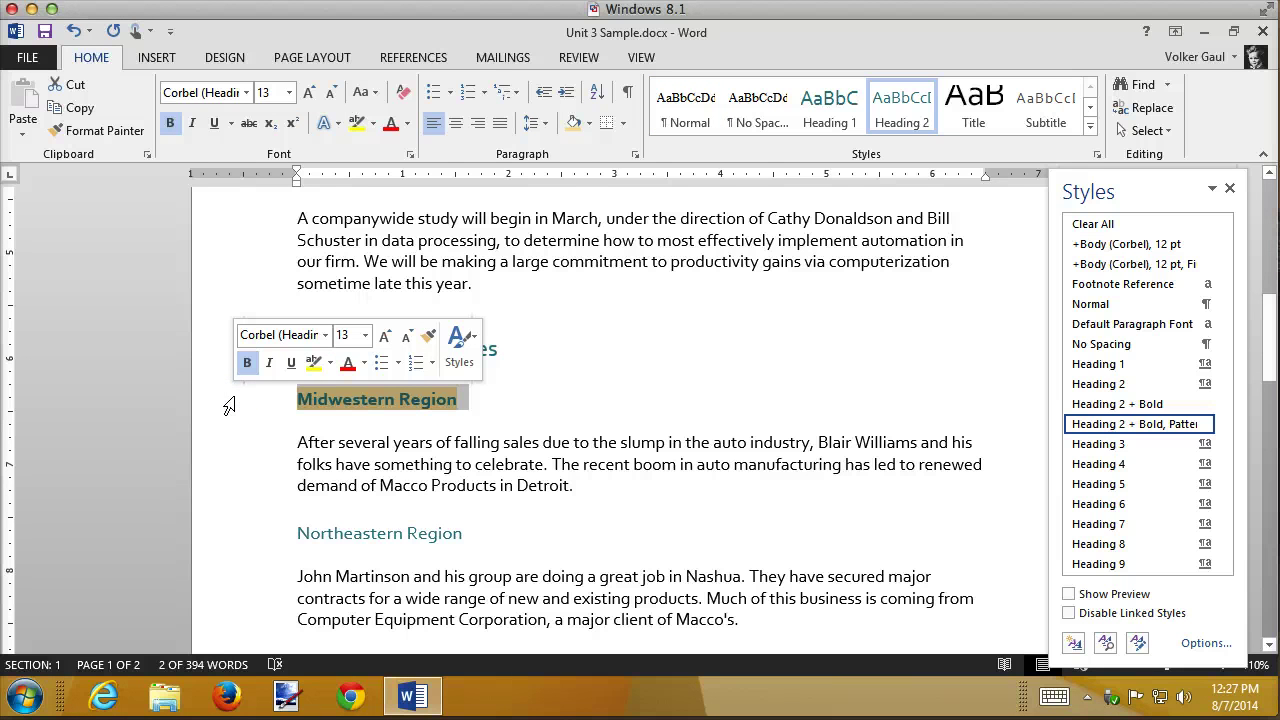
# - Update Heading 2 to match the bold, gold-shaded Midwestern Region heading and check the other region headings
pyautogui.rightClick(1120, 385)
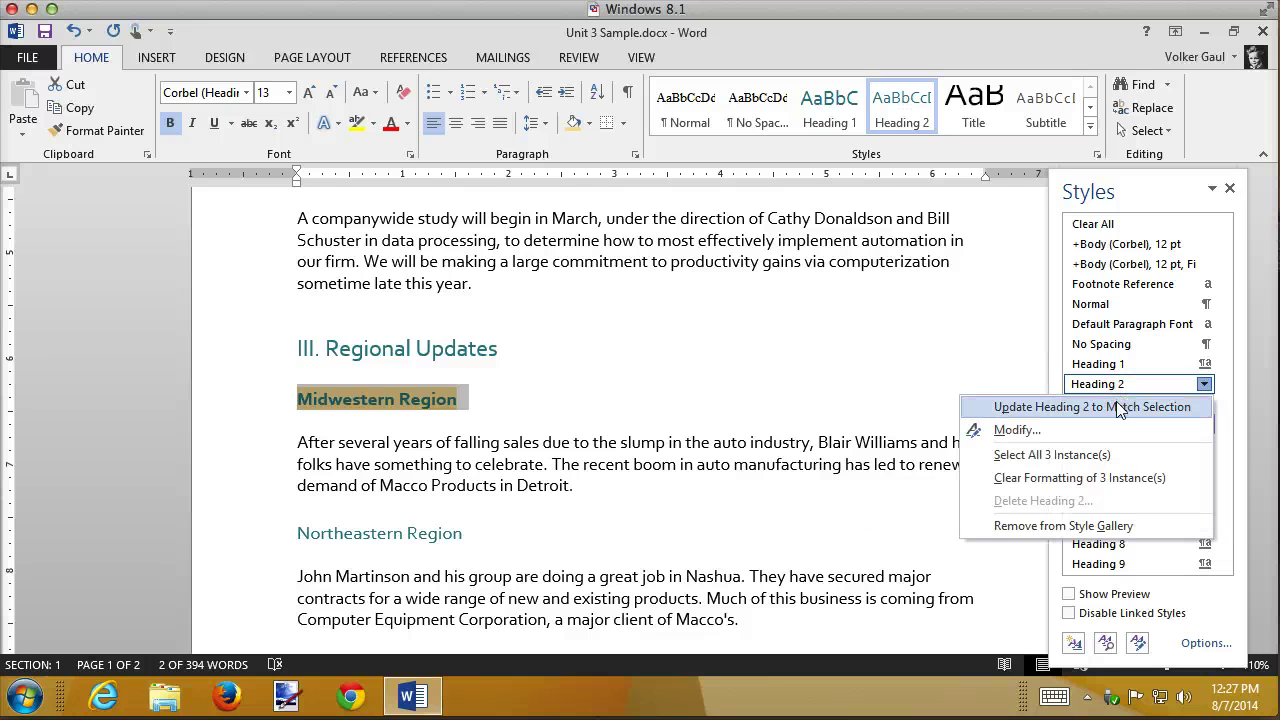
pyautogui.click(1118, 408)
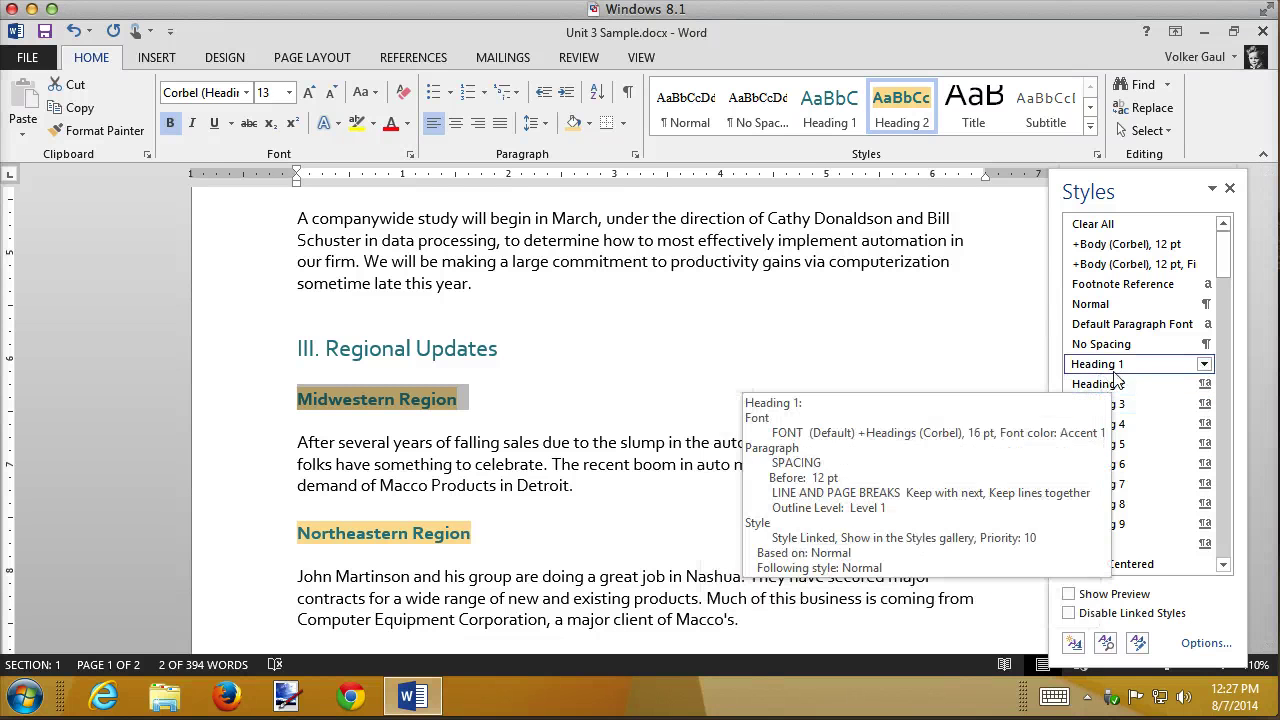
pyautogui.click(716, 397)
pyautogui.scroll(-6, 566, 428)
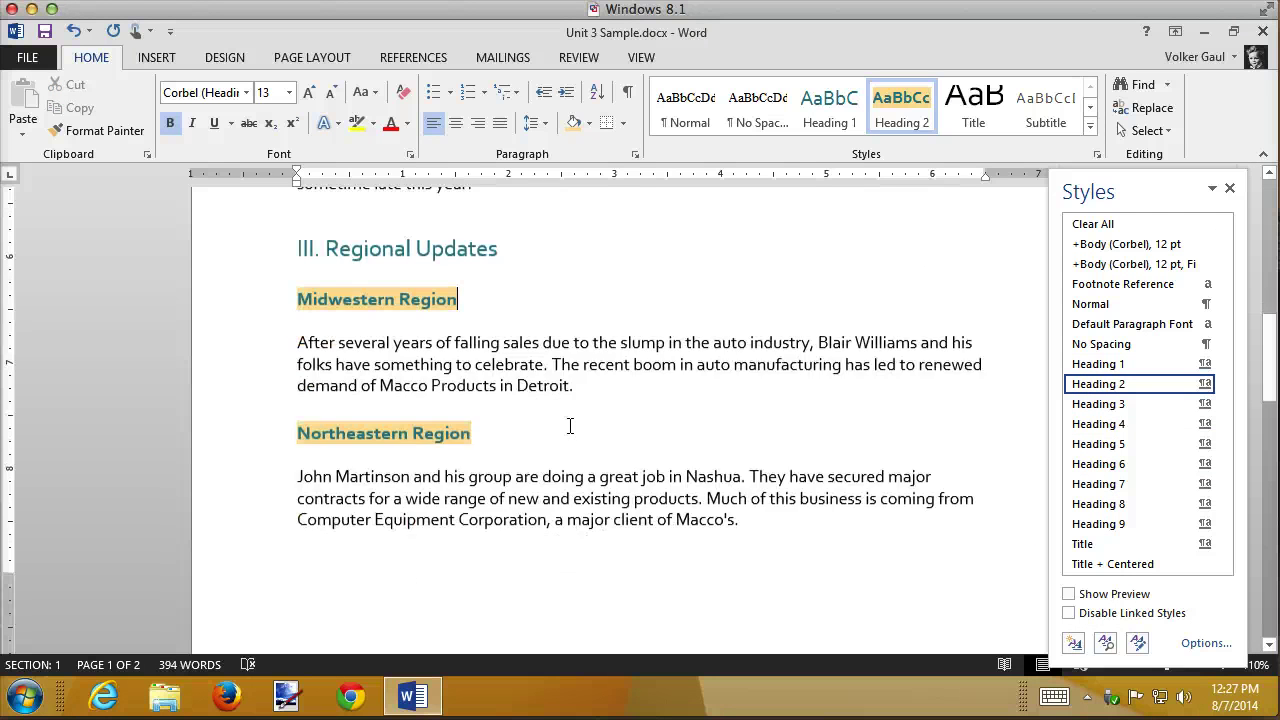
pyautogui.scroll(-5, 571, 426)
pyautogui.scroll(7, 571, 426)
pyautogui.scroll(5, 572, 427)
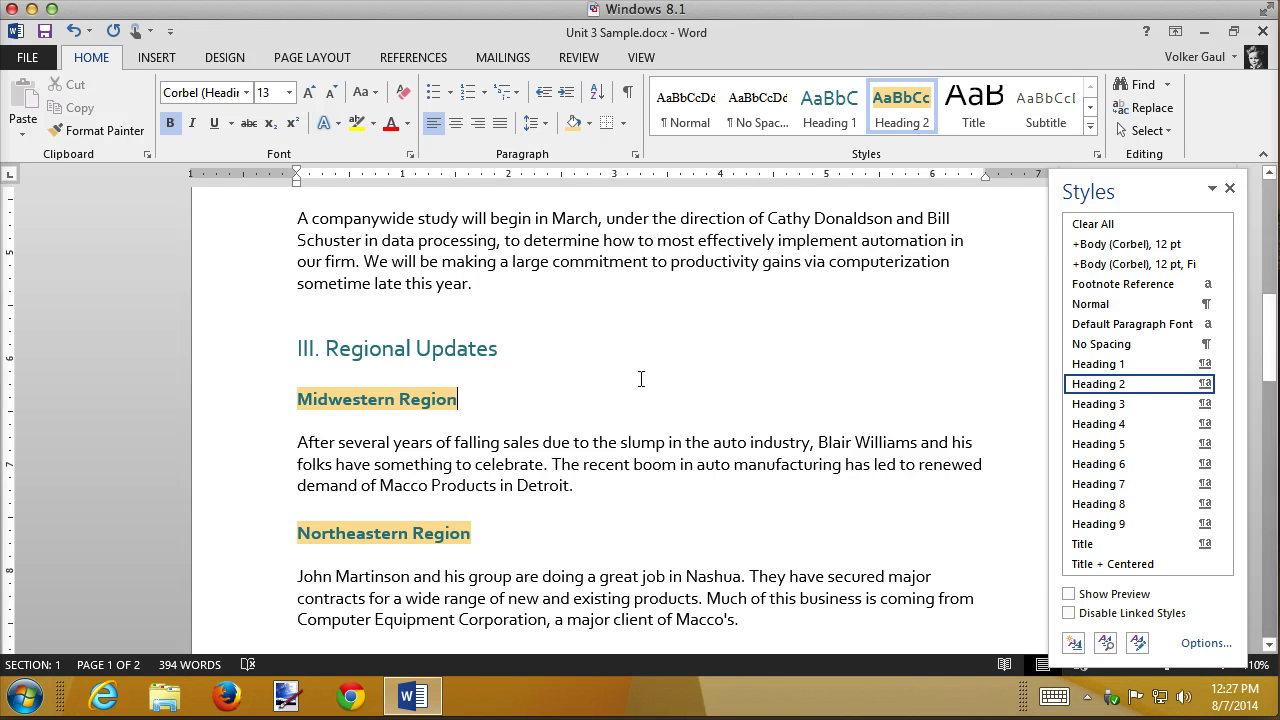
# - Add a line with a person's name after the Southern Region paragraph, formatted as Heading 2
pyautogui.scroll(-3, 643, 378)
pyautogui.scroll(-8, 643, 378)
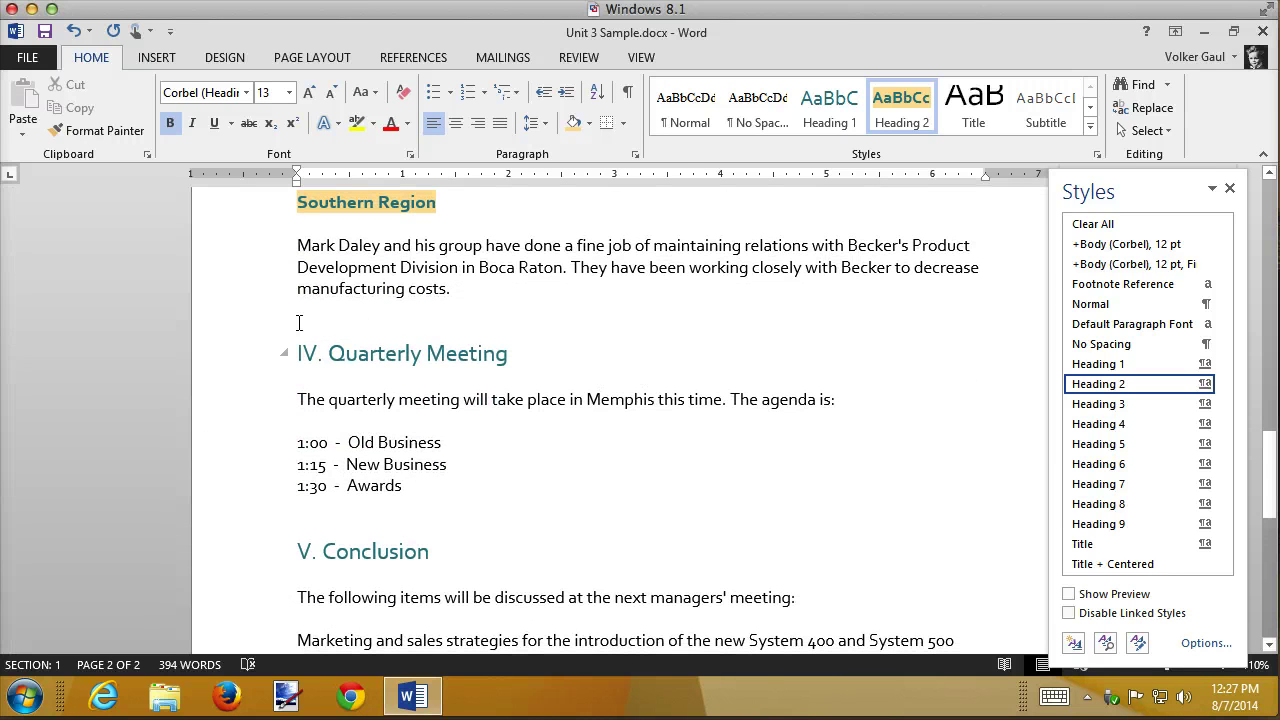
pyautogui.click(476, 289)
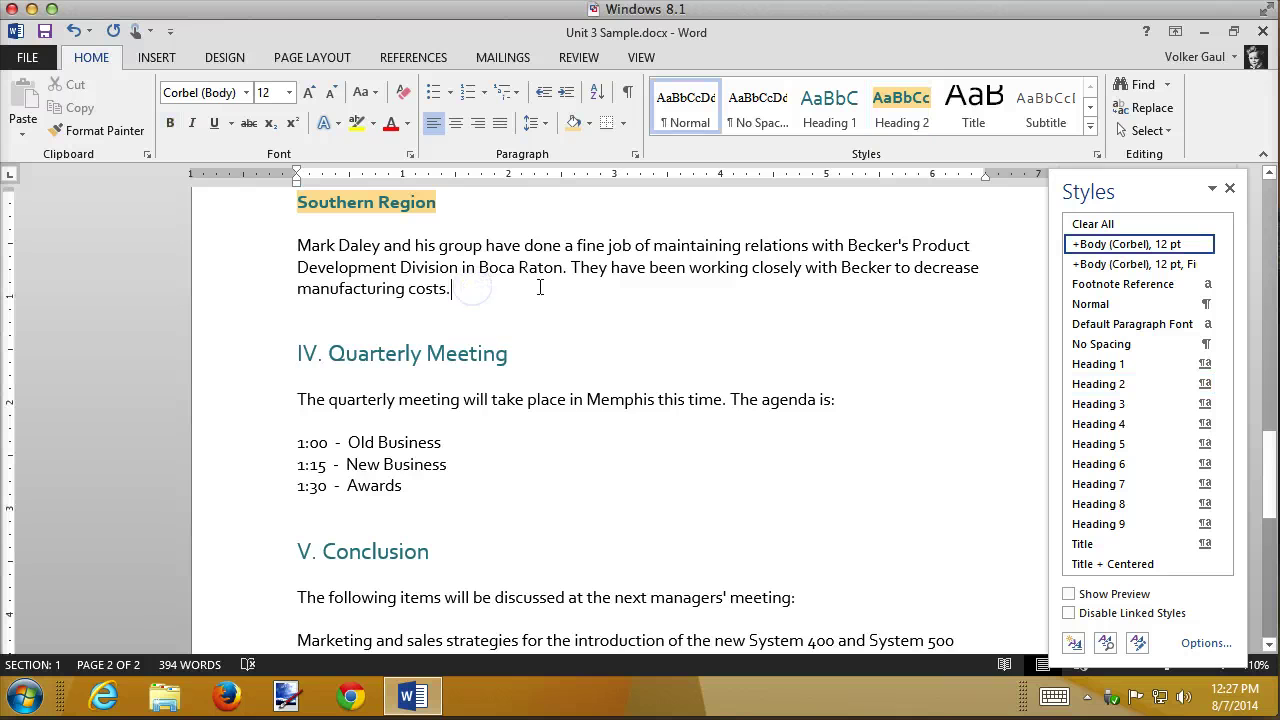
pyautogui.press('Return')
pyautogui.press('Return')
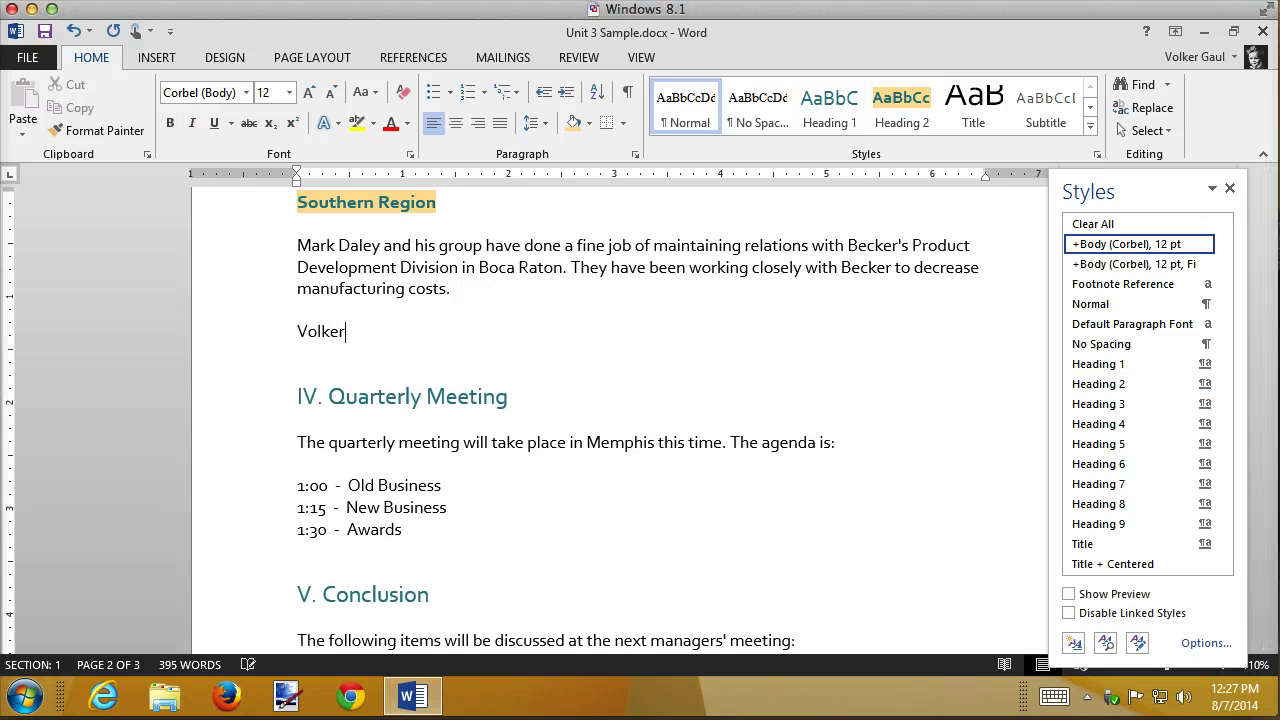
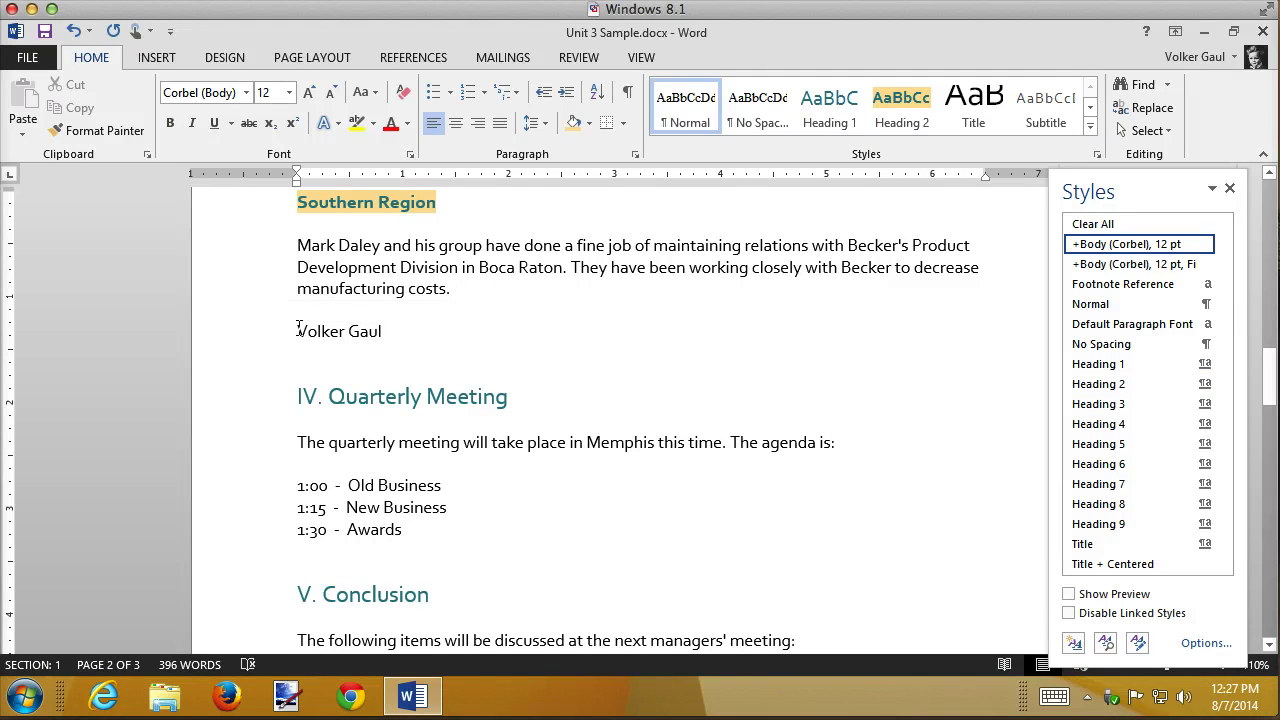
pyautogui.click(255, 331)
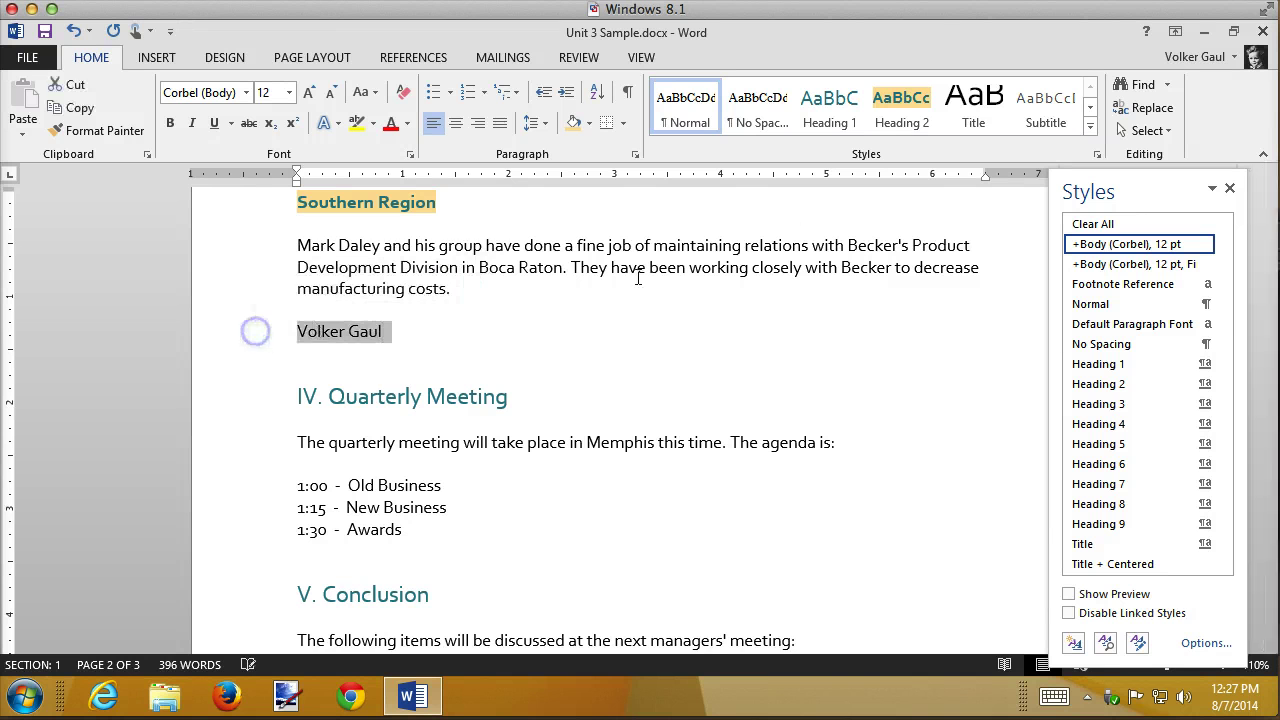
pyautogui.click(903, 104)
pyautogui.click(874, 380)
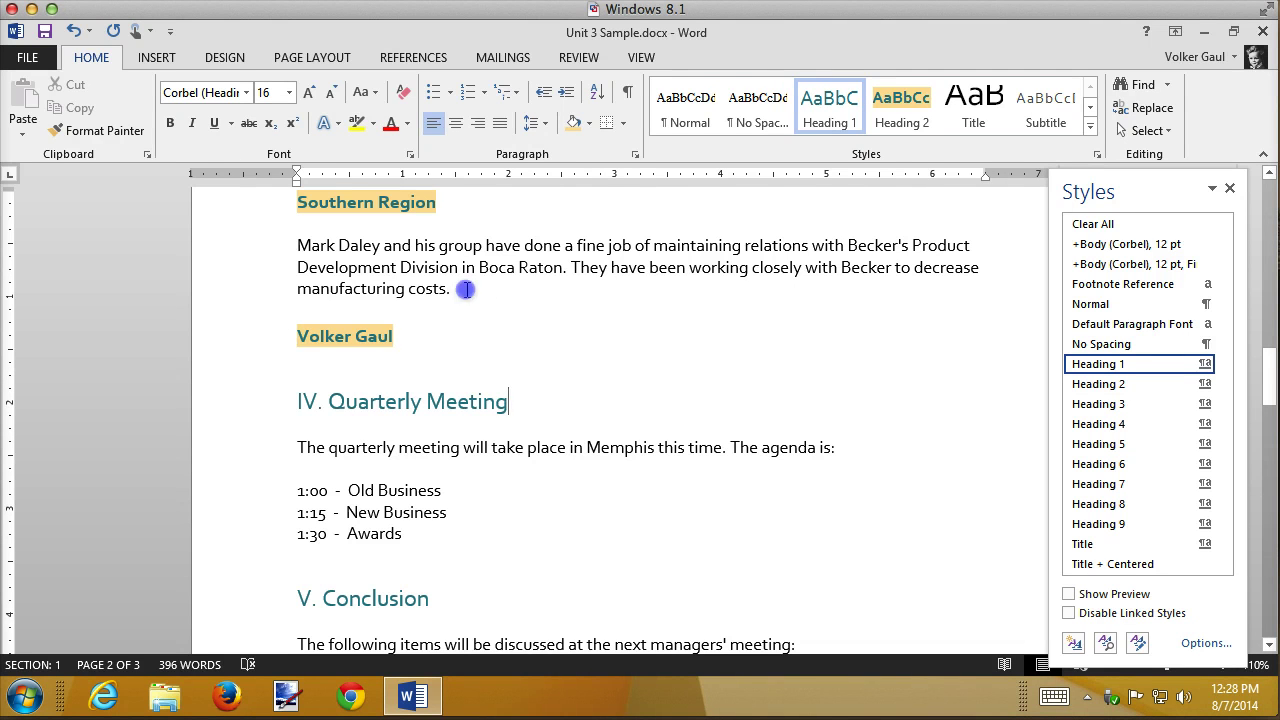
# - Delete the name heading, its blank line and the leftover empty paragraph after 'costs.'
pyautogui.moveTo(460, 288); pyautogui.dragTo(407, 349)
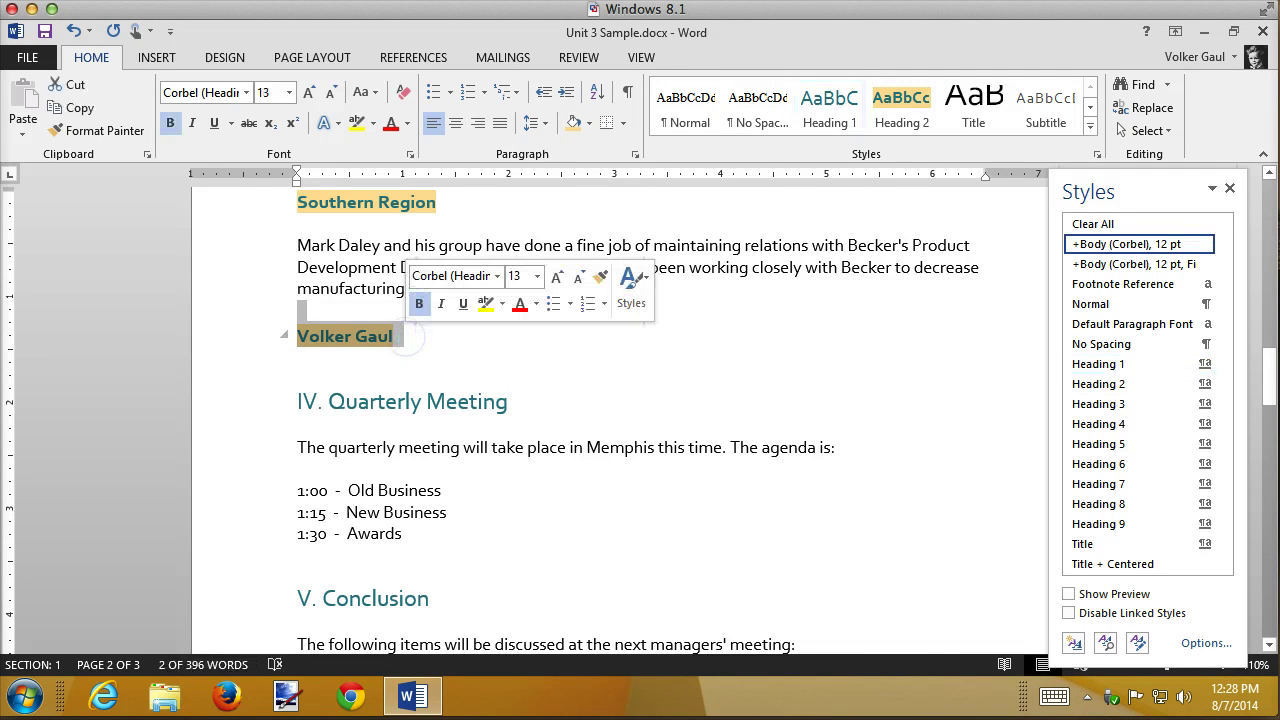
pyautogui.press('Delete')
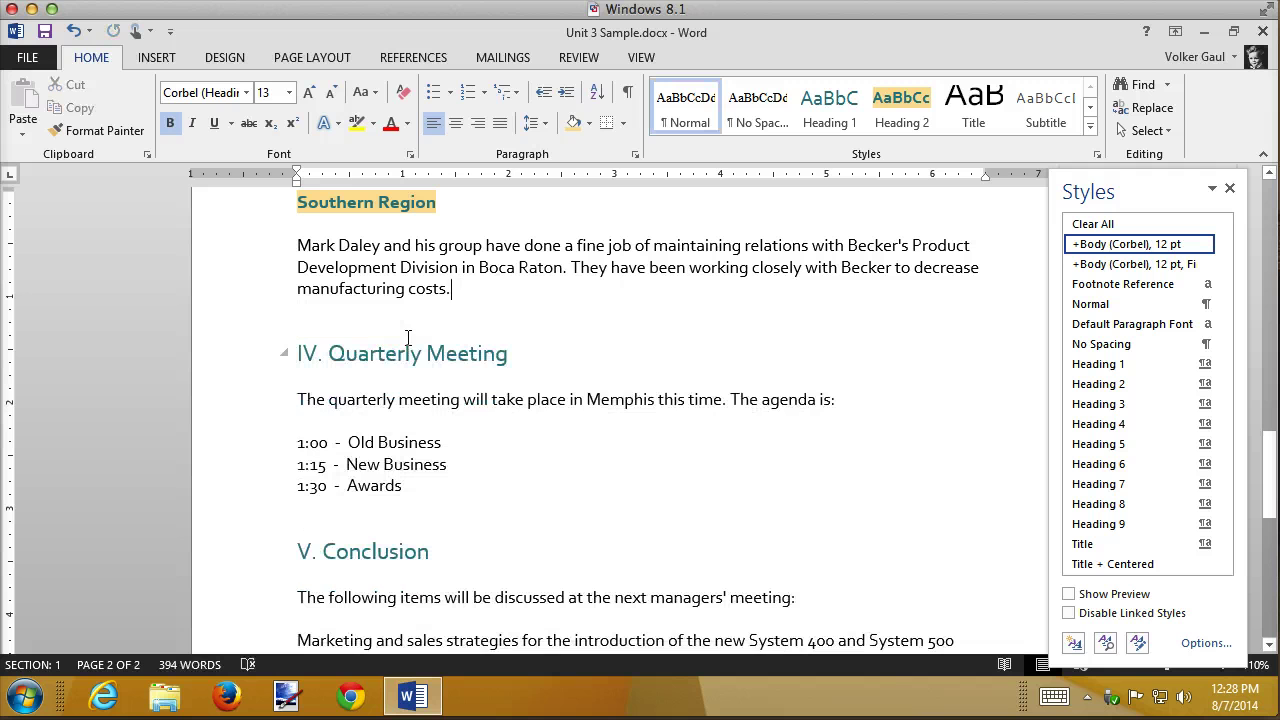
pyautogui.press('Delete')
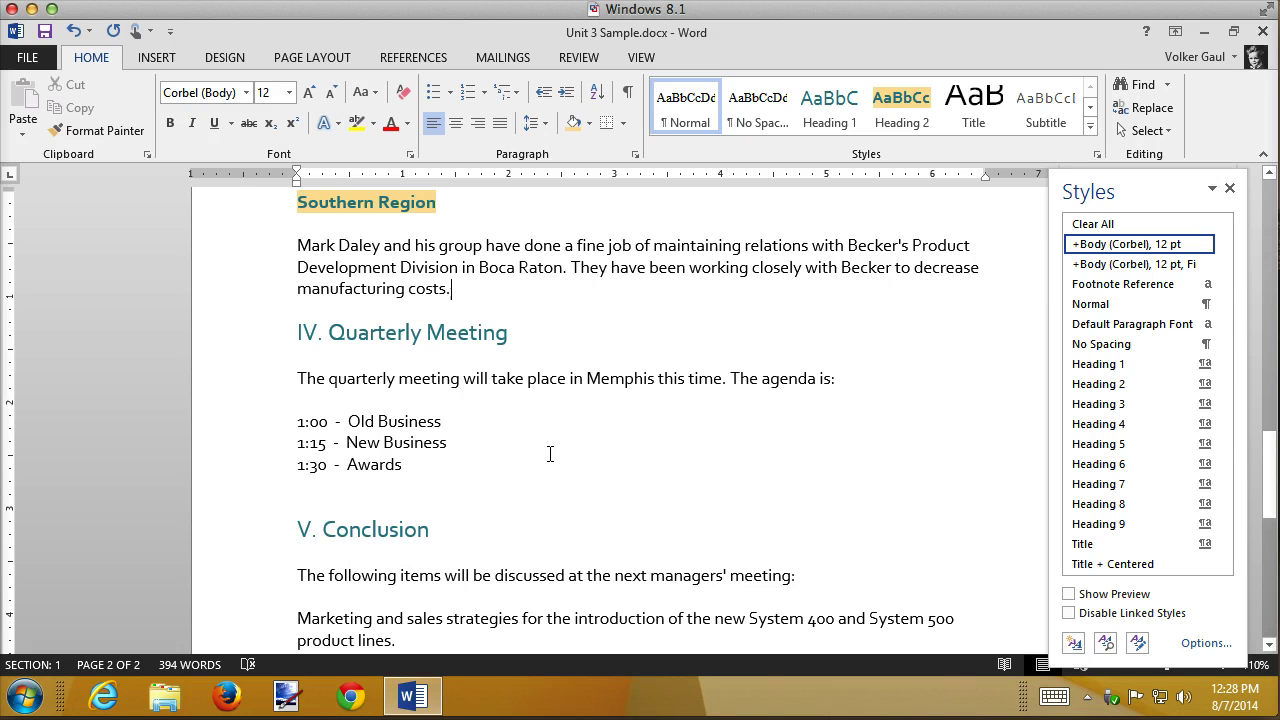
# - Apply the List style to the 'Marketing and sales strategies' paragraph under V. Conclusion
pyautogui.scroll(-3, 550, 454)
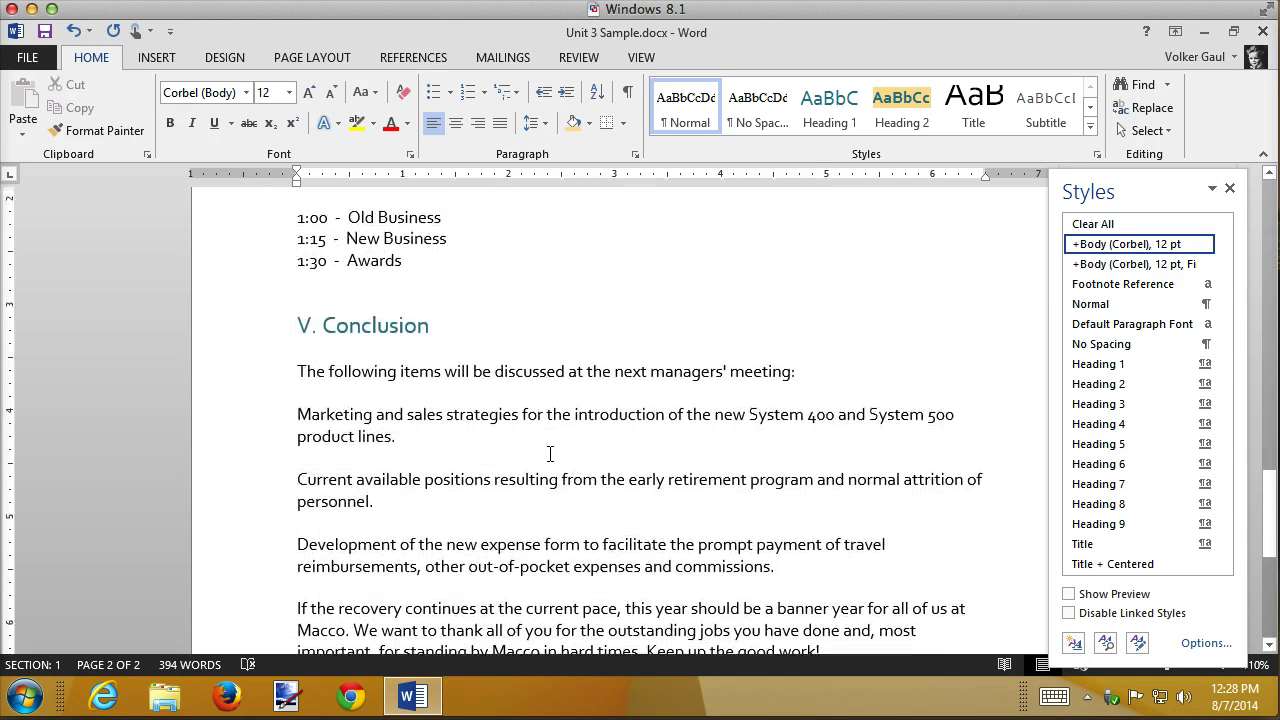
pyautogui.scroll(-3, 550, 454)
pyautogui.scroll(1, 550, 454)
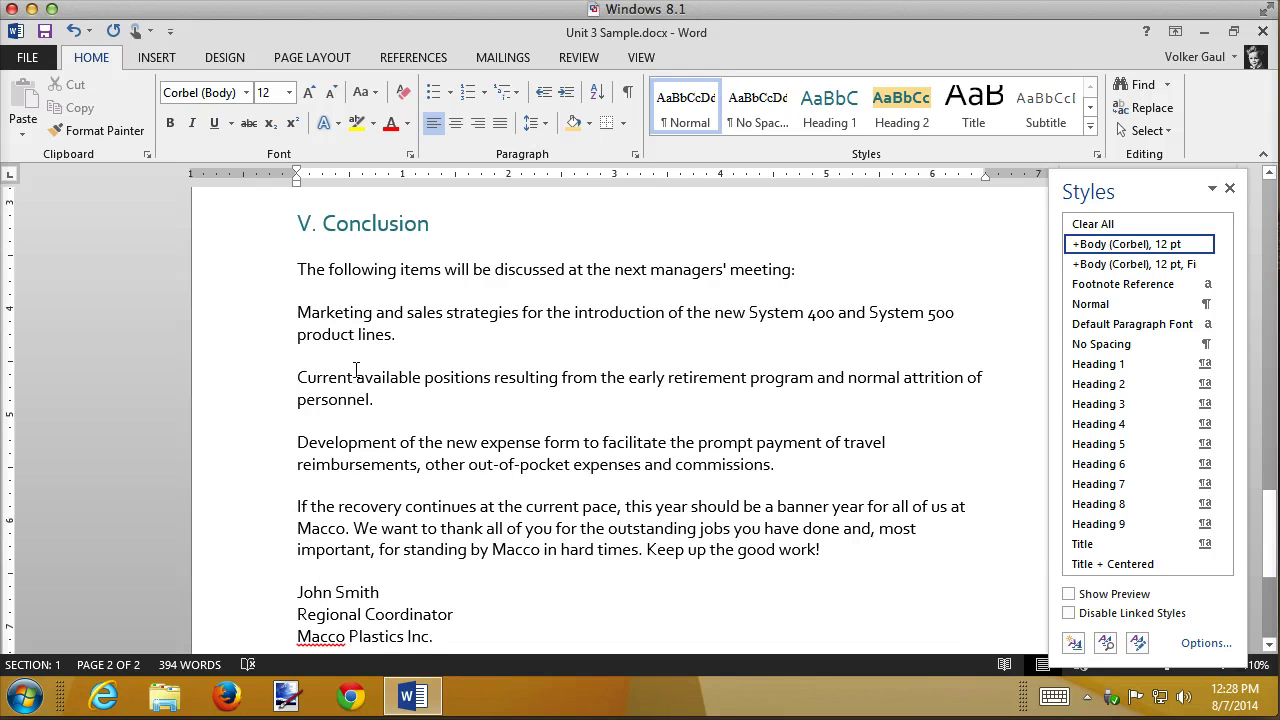
pyautogui.doubleClick(223, 330)
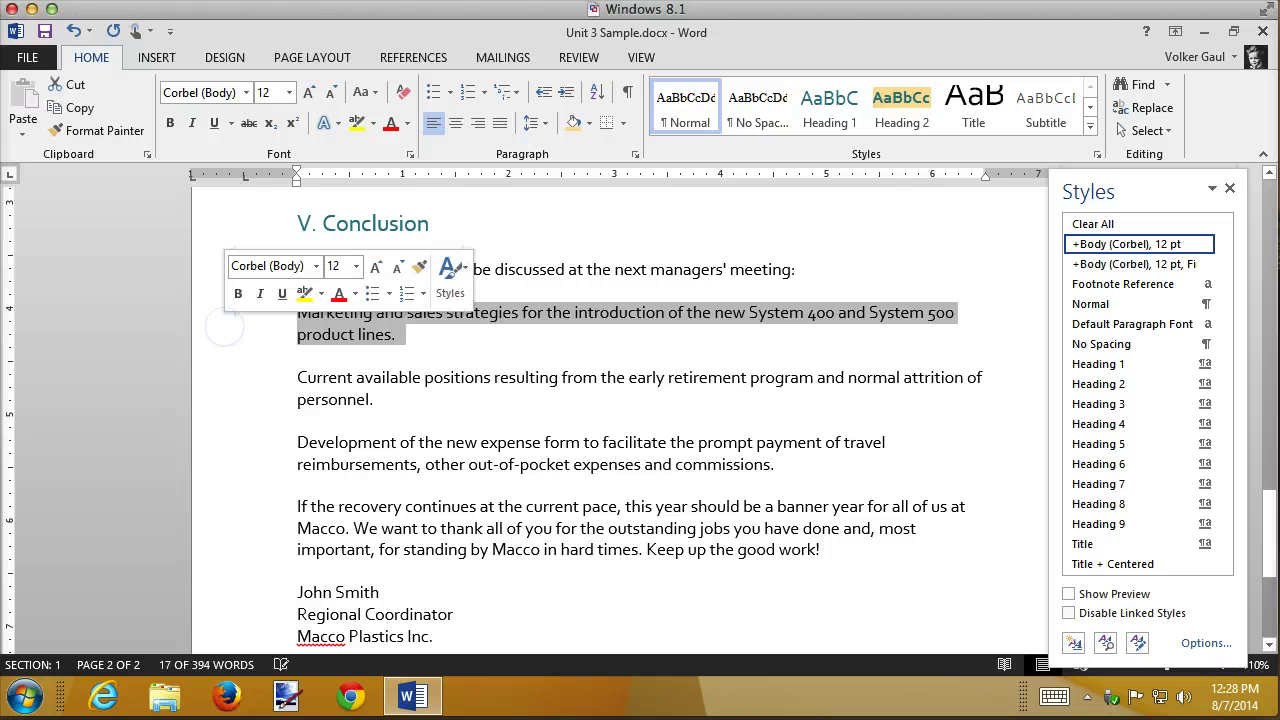
pyautogui.moveTo(1222, 245); pyautogui.dragTo(1226, 480)
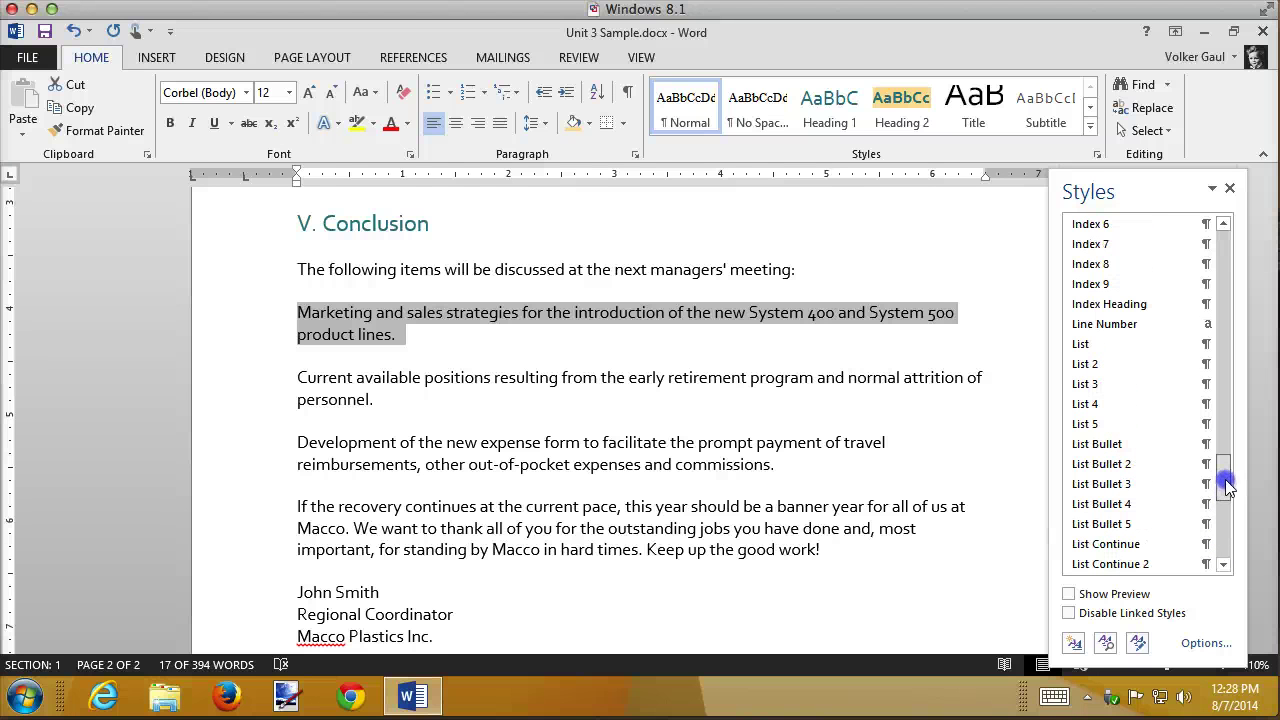
pyautogui.click(1079, 345)
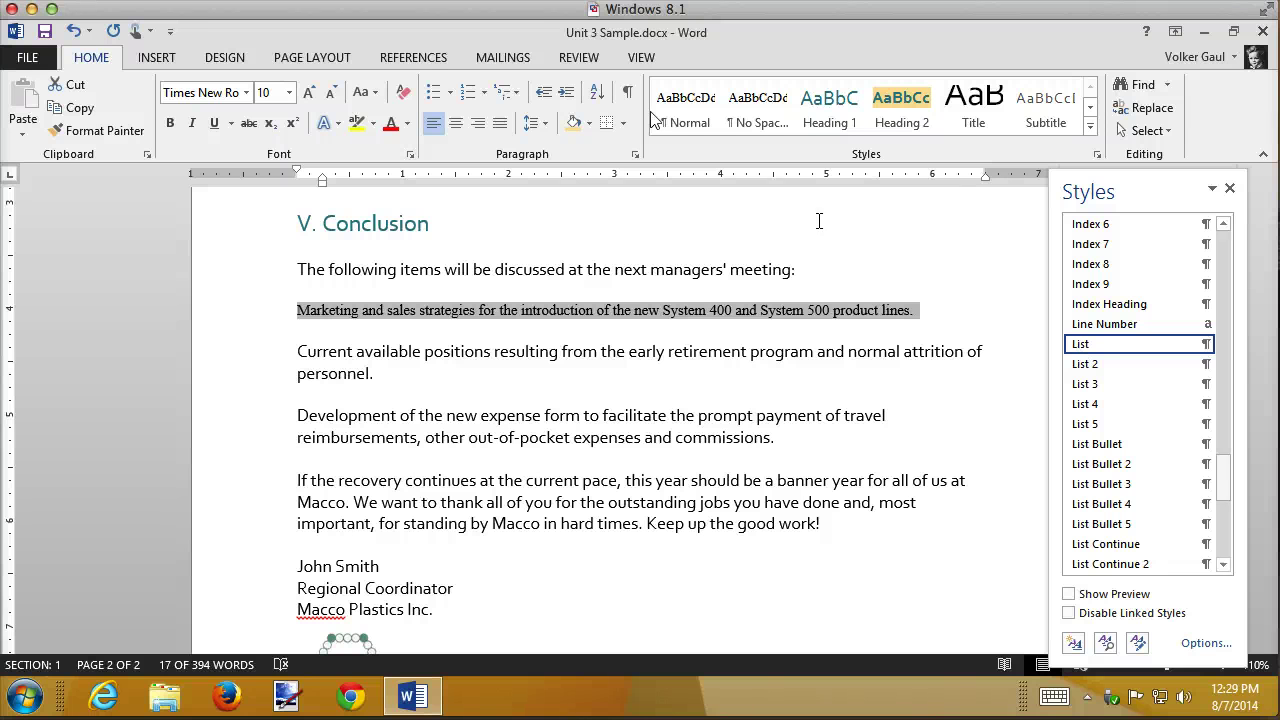
# - Give the marketing item a round bullet and start defining a new bullet character
pyautogui.click(439, 96)
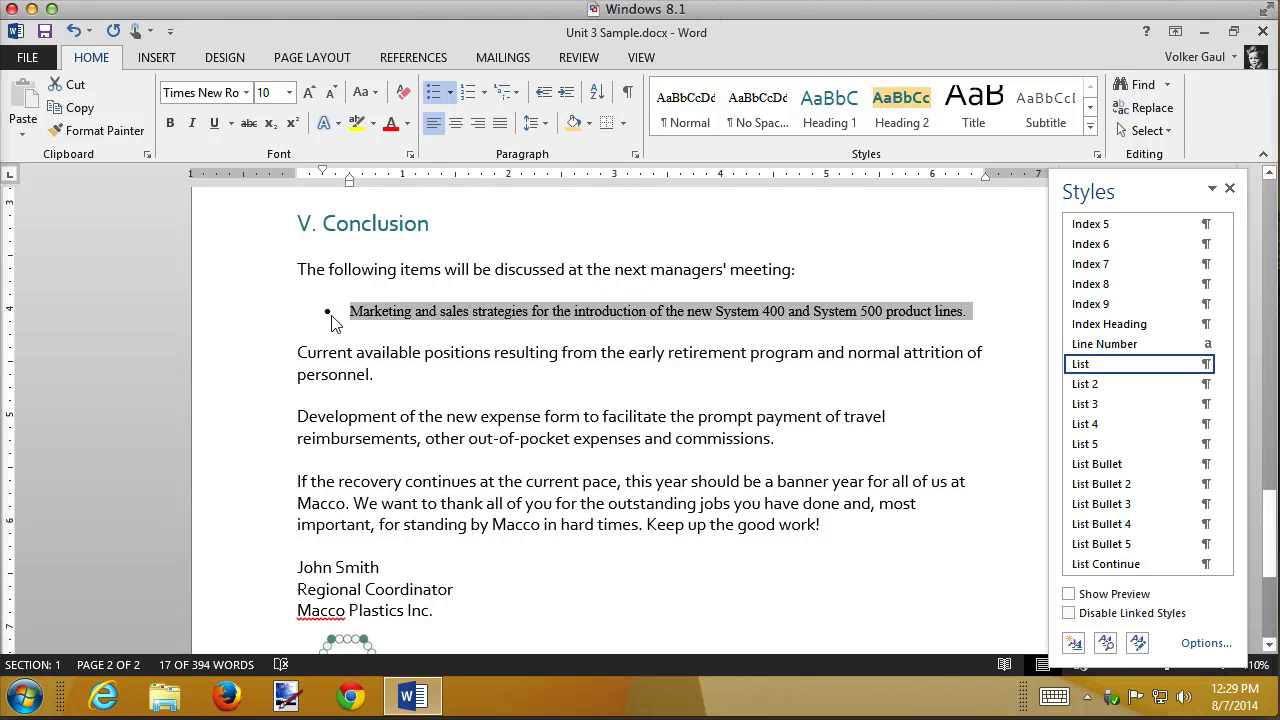
pyautogui.click(451, 95)
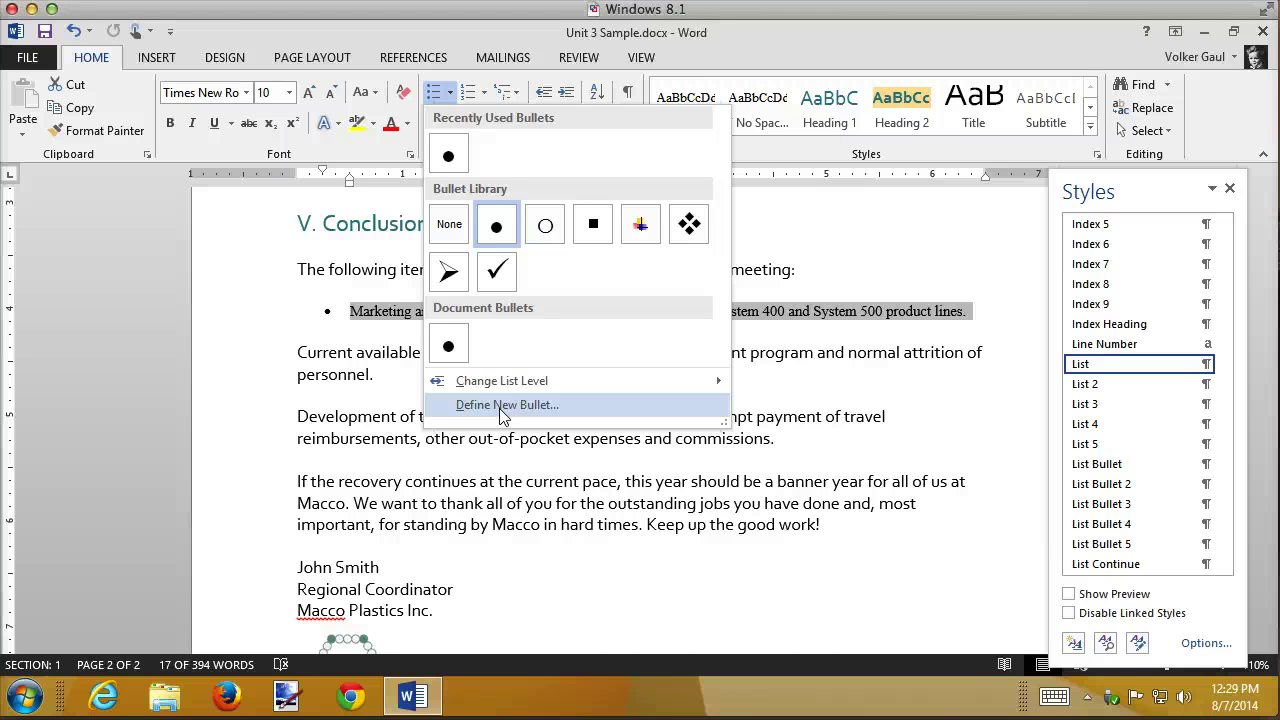
pyautogui.click(502, 406)
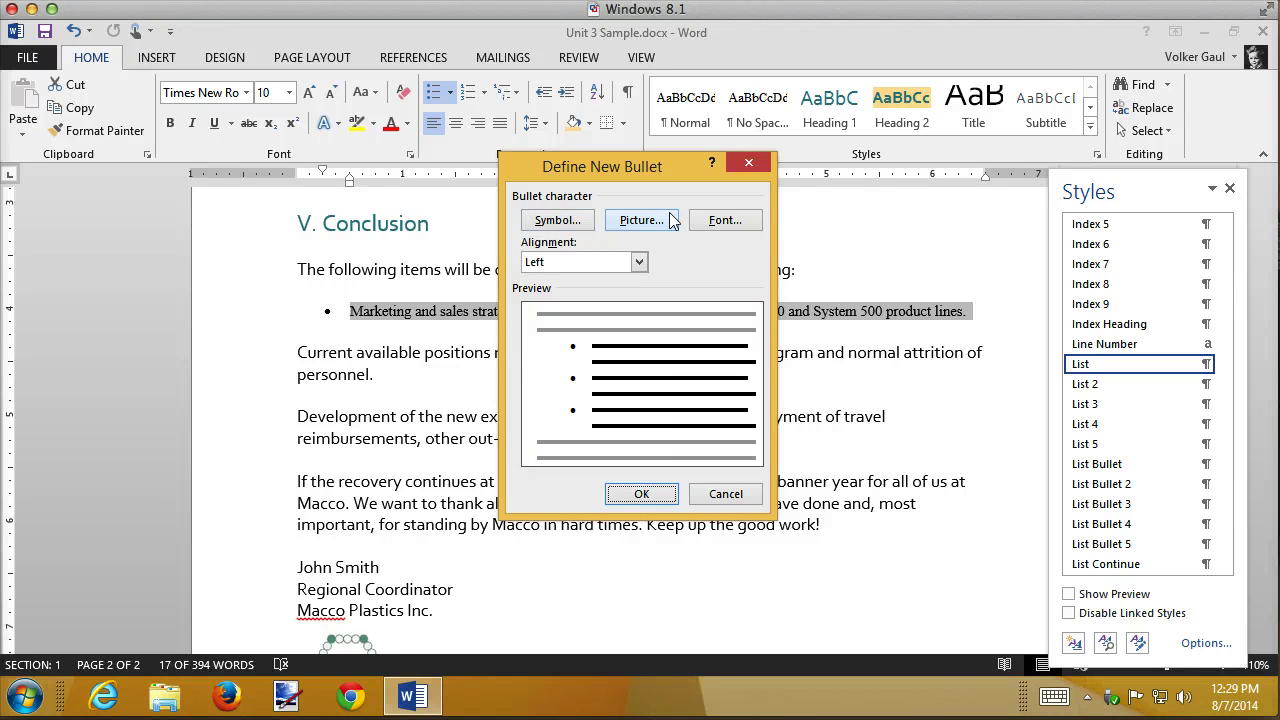
# - Replace the marketing item's round bullet with the Wingdings outline star symbol
pyautogui.click(570, 222)
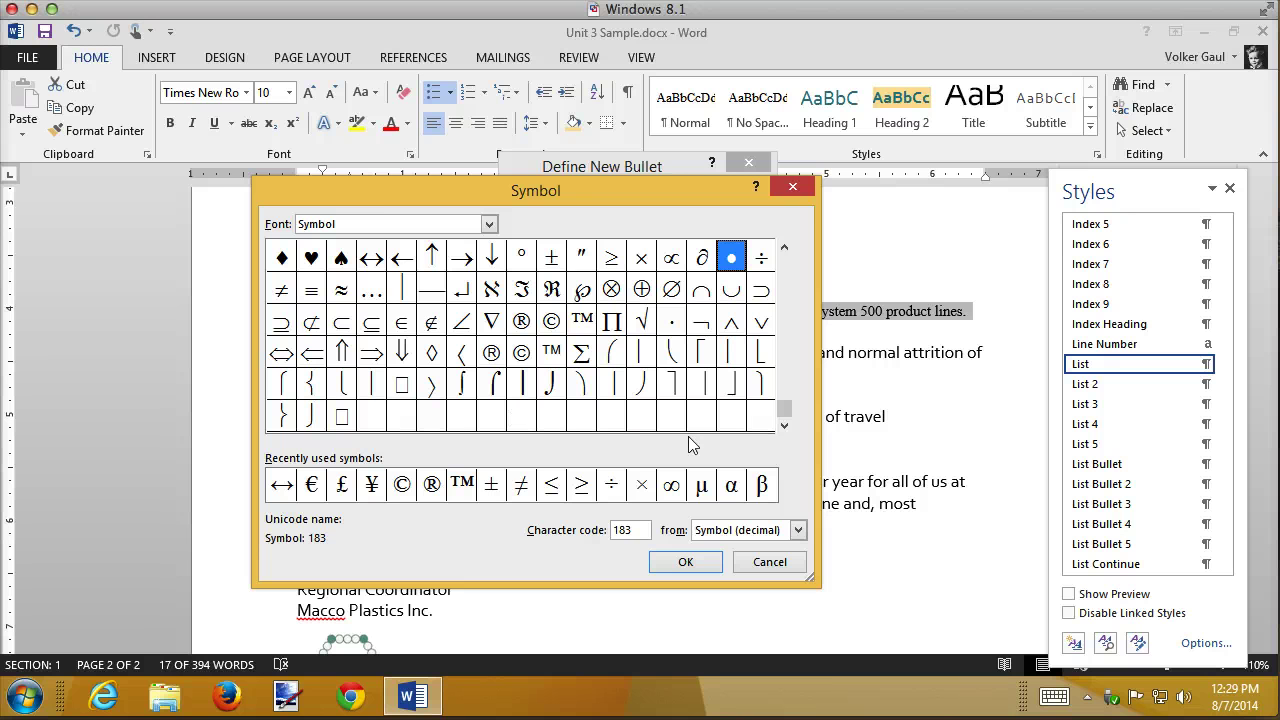
pyautogui.click(489, 224)
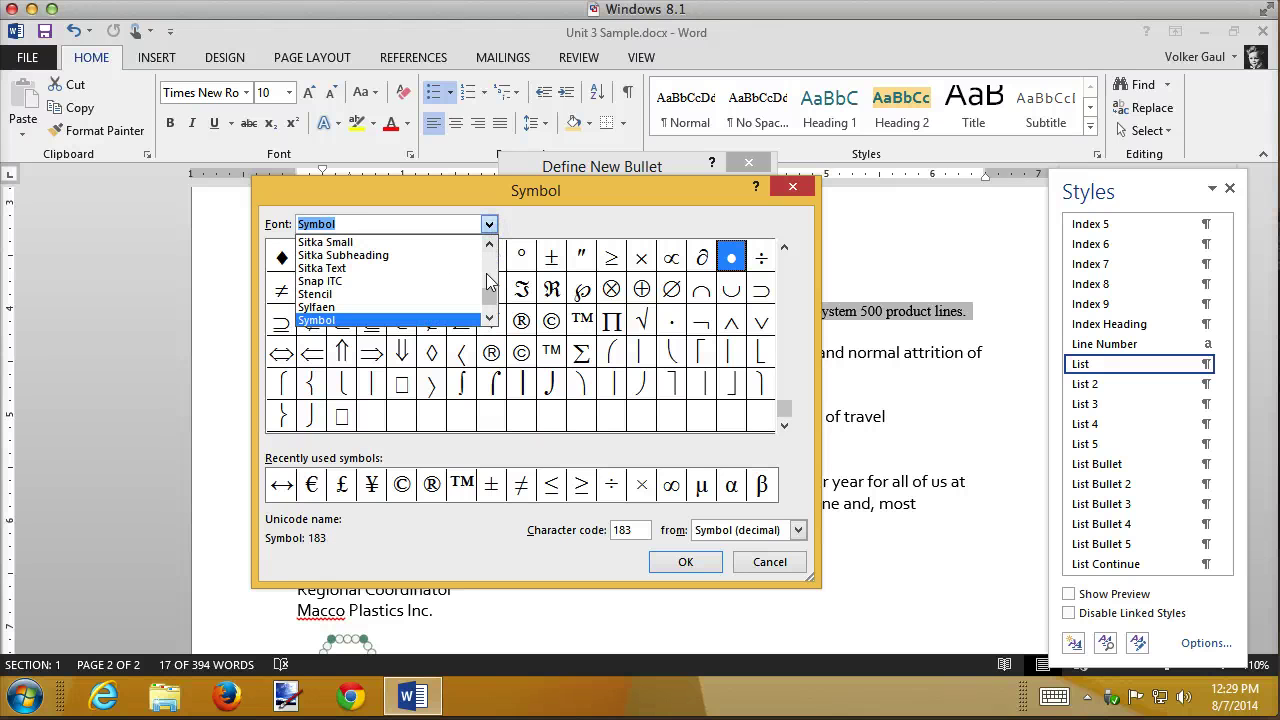
pyautogui.click(489, 318)
pyautogui.click(489, 318)
pyautogui.moveTo(489, 318); pyautogui.dragTo(487, 320)
pyautogui.click(345, 307)
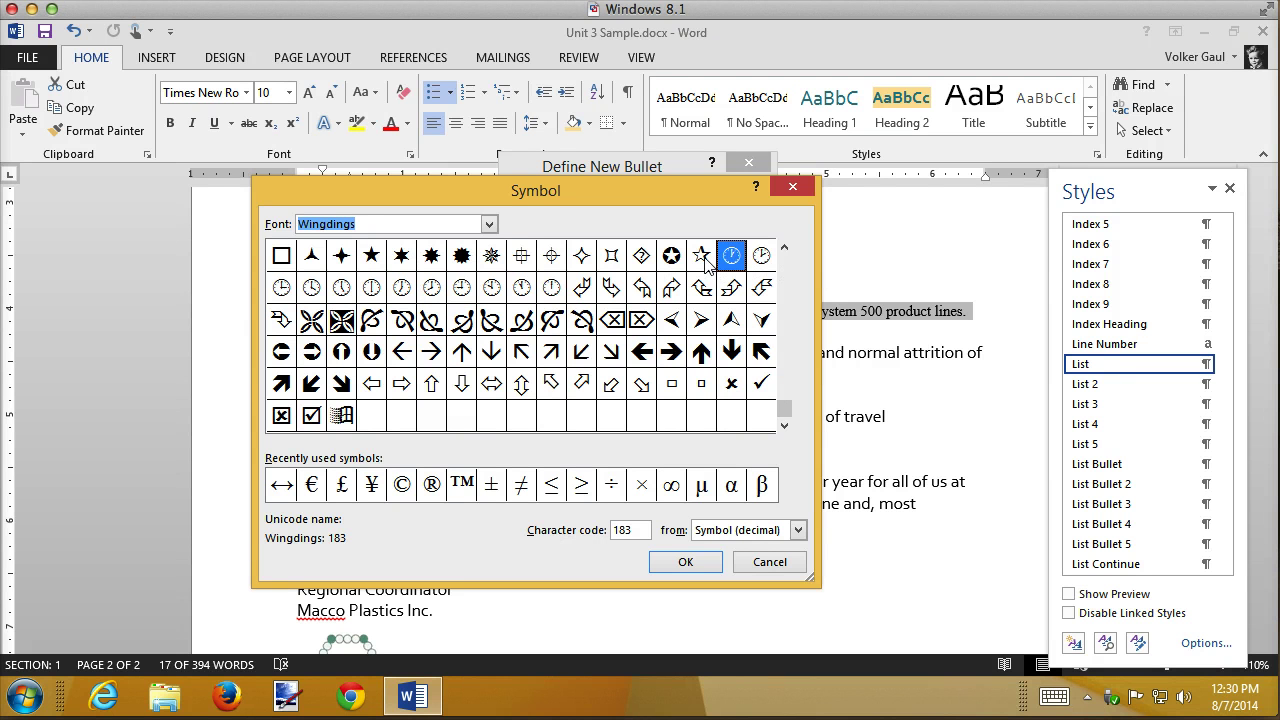
pyautogui.click(705, 260)
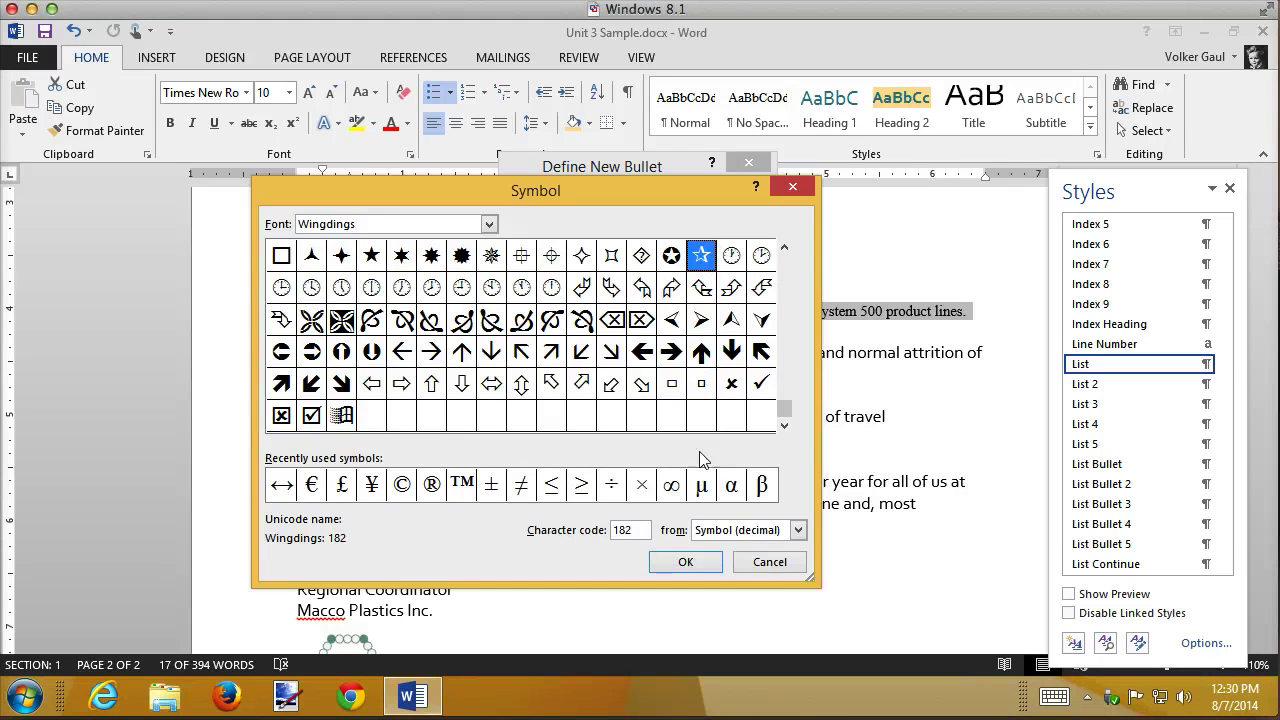
pyautogui.click(686, 561)
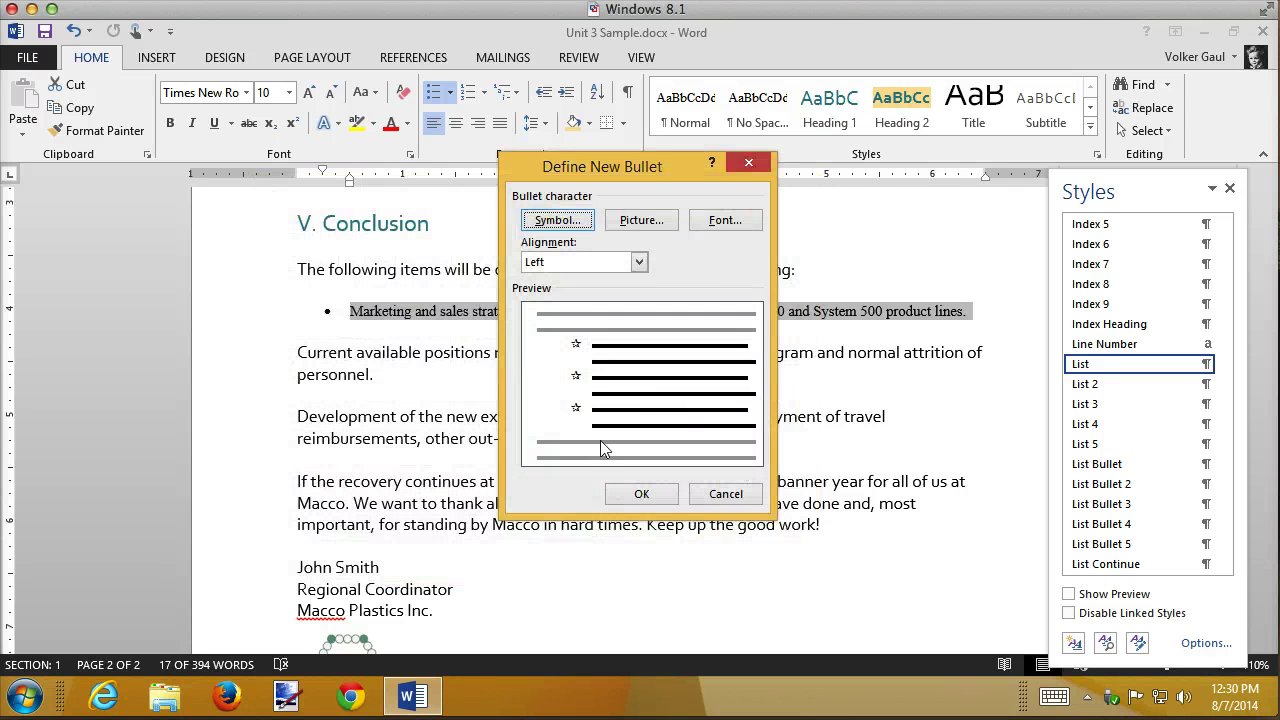
pyautogui.click(641, 494)
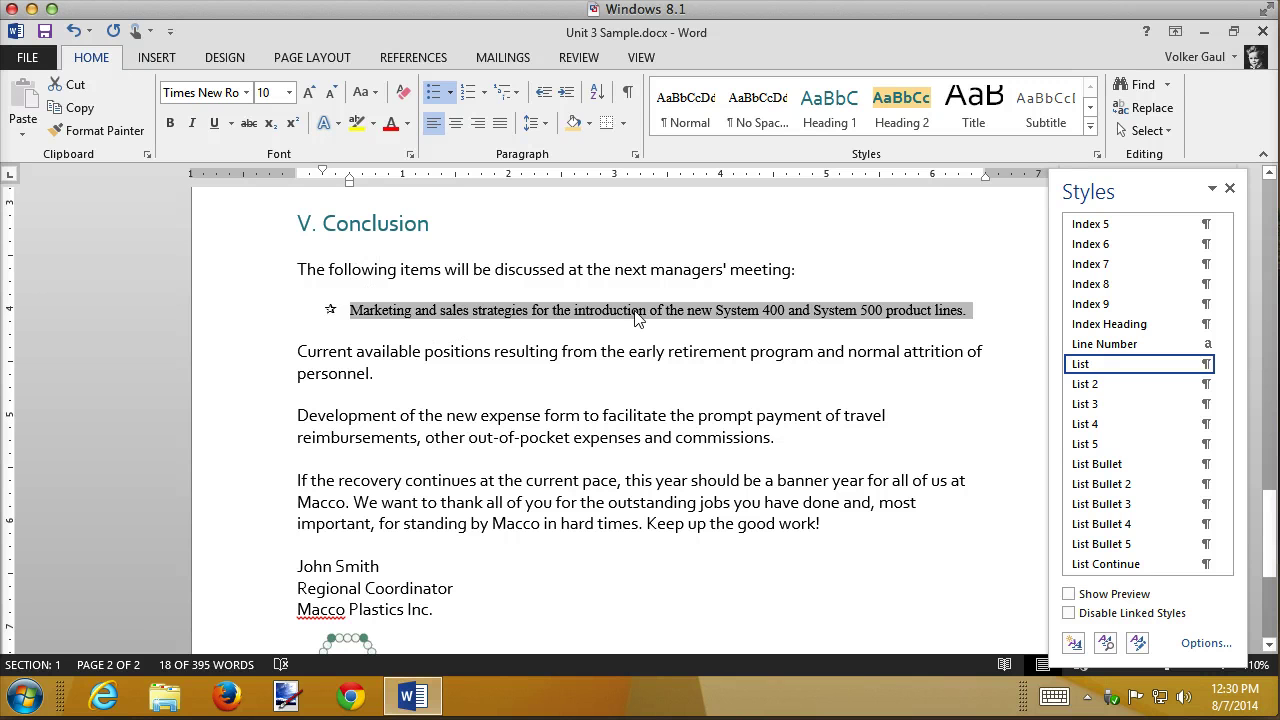
# - Decrease the starred item's indent to the left margin and dock the Styles pane on the right
pyautogui.click(544, 92)
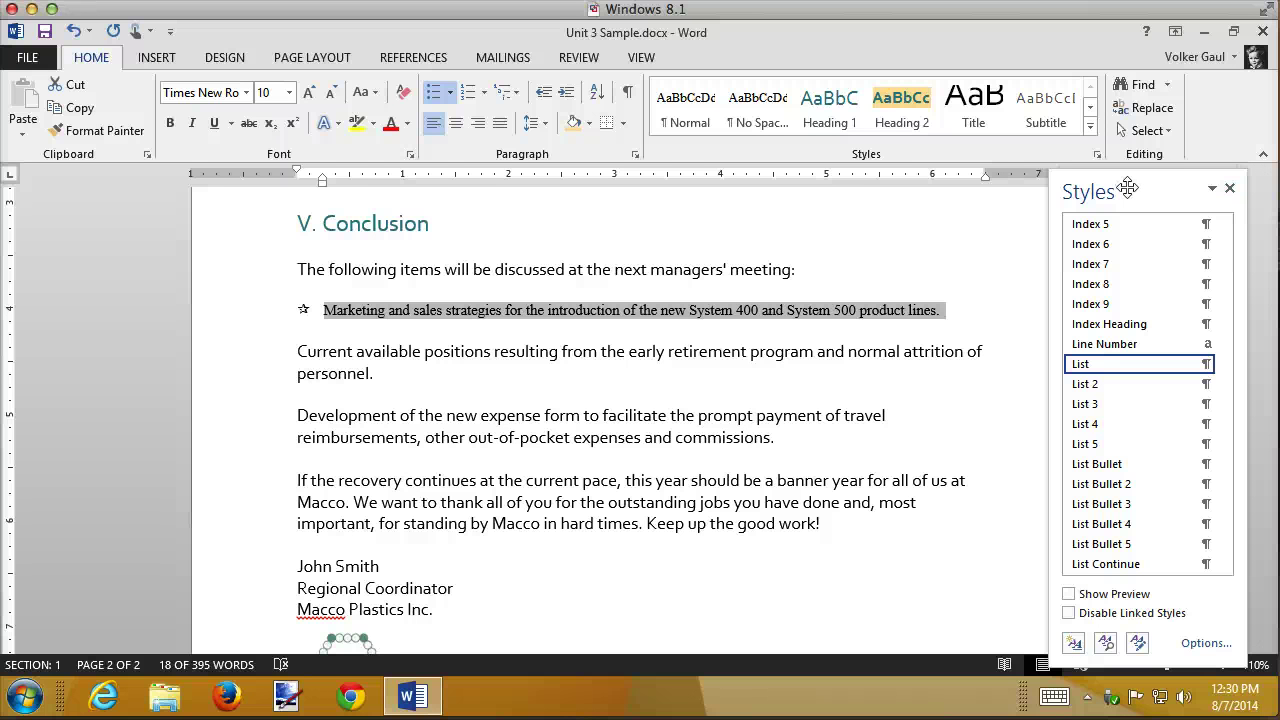
pyautogui.moveTo(1127, 188); pyautogui.dragTo(1150, 180)
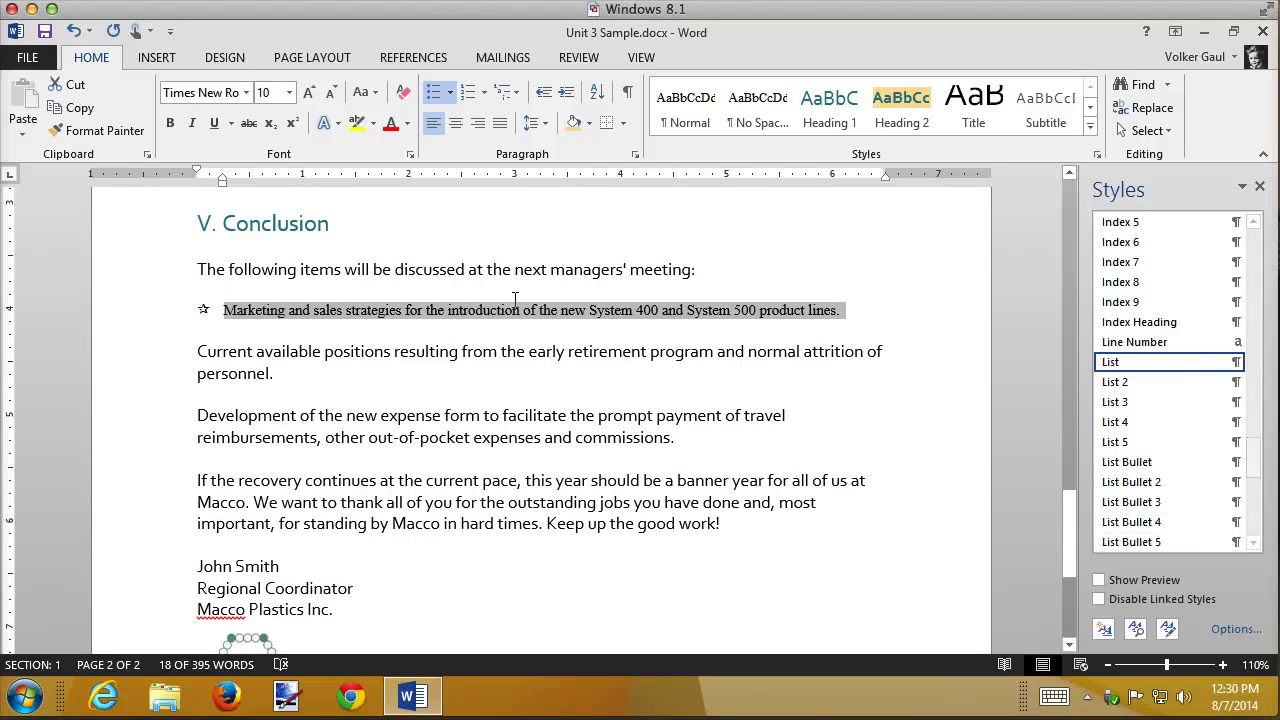
# - Create a new style named 'Star Bullet' from the starred item, based on (no style)
pyautogui.click(1106, 628)
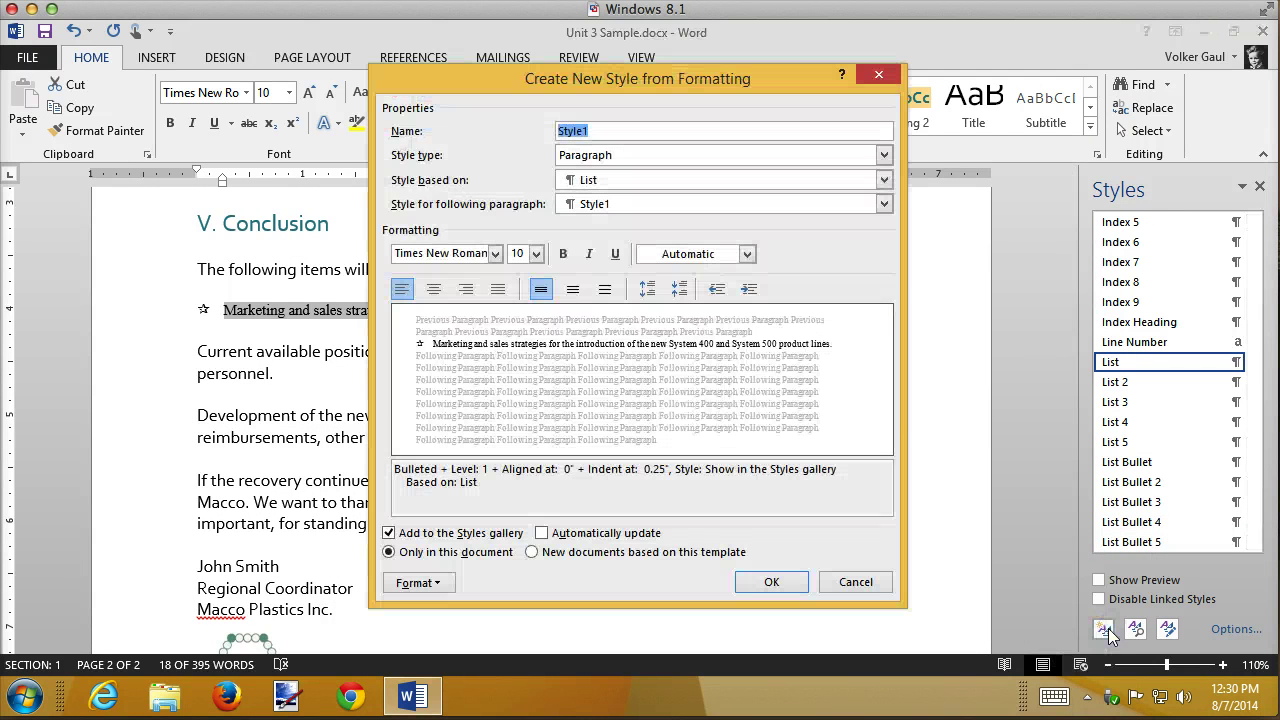
pyautogui.write('Star Bulley')
pyautogui.press('BackSpace')
pyautogui.write('t')
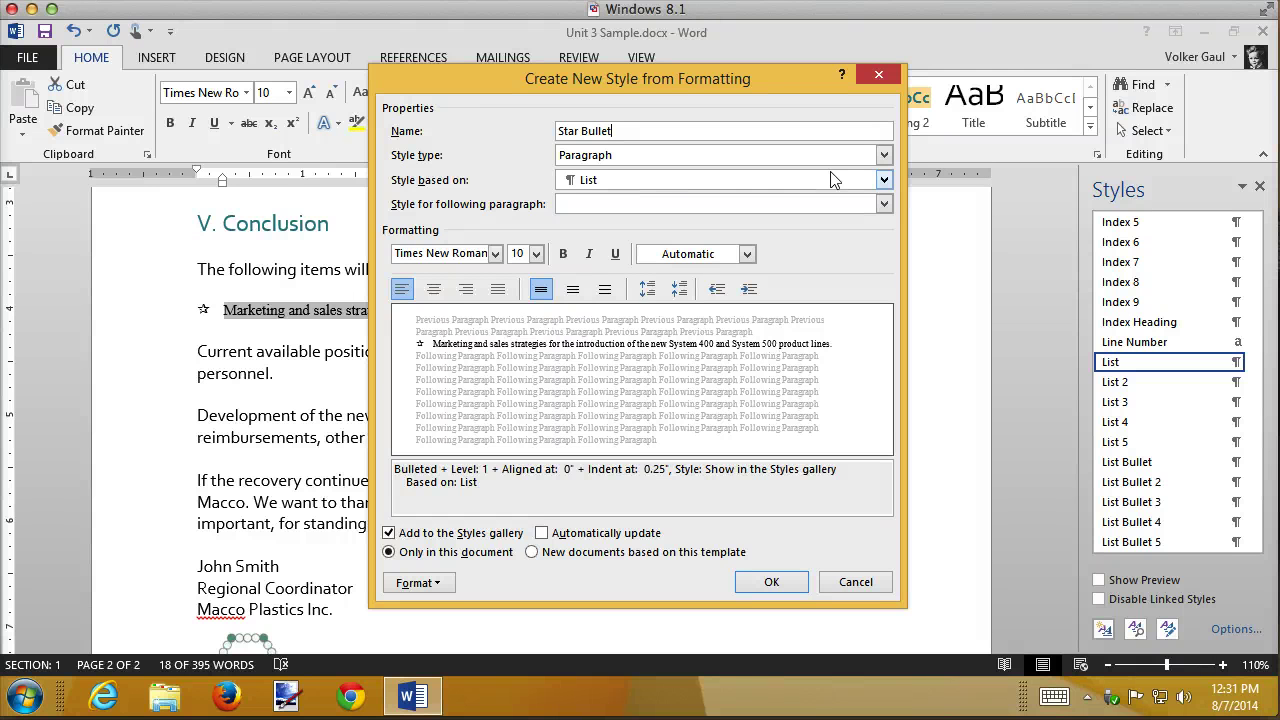
pyautogui.click(884, 179)
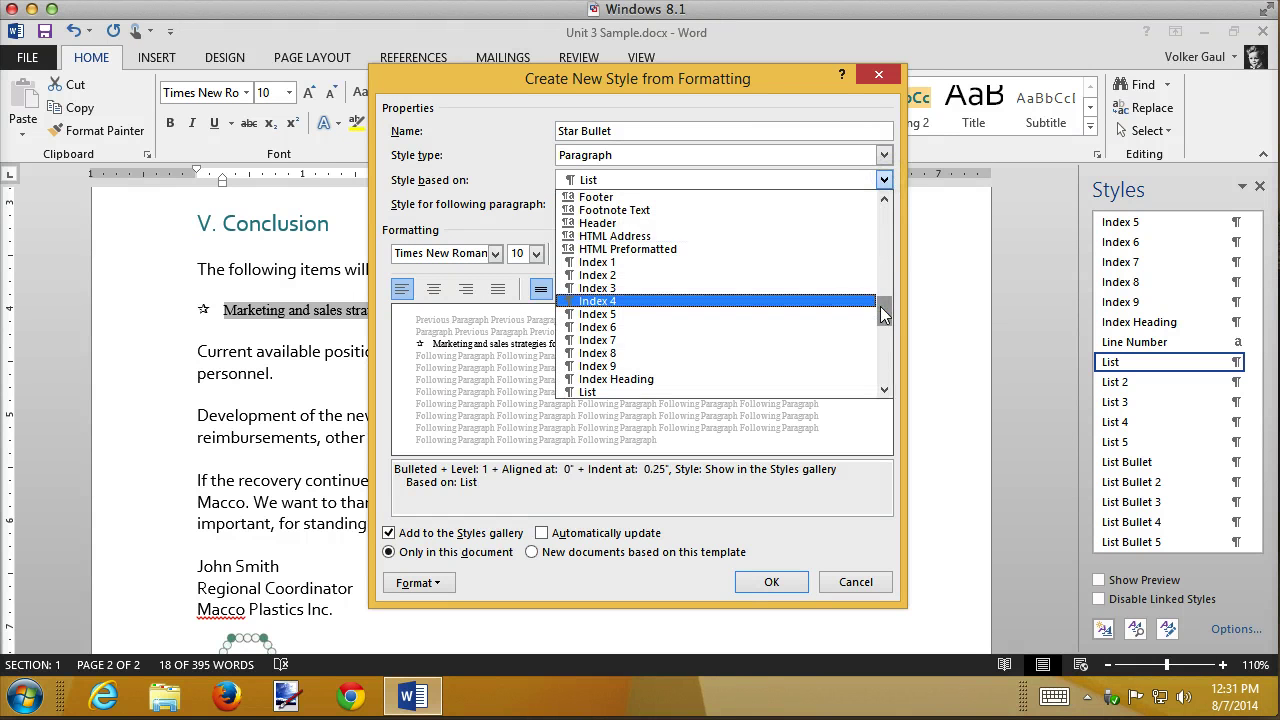
pyautogui.moveTo(886, 250); pyautogui.dragTo(887, 204)
pyautogui.click(610, 197)
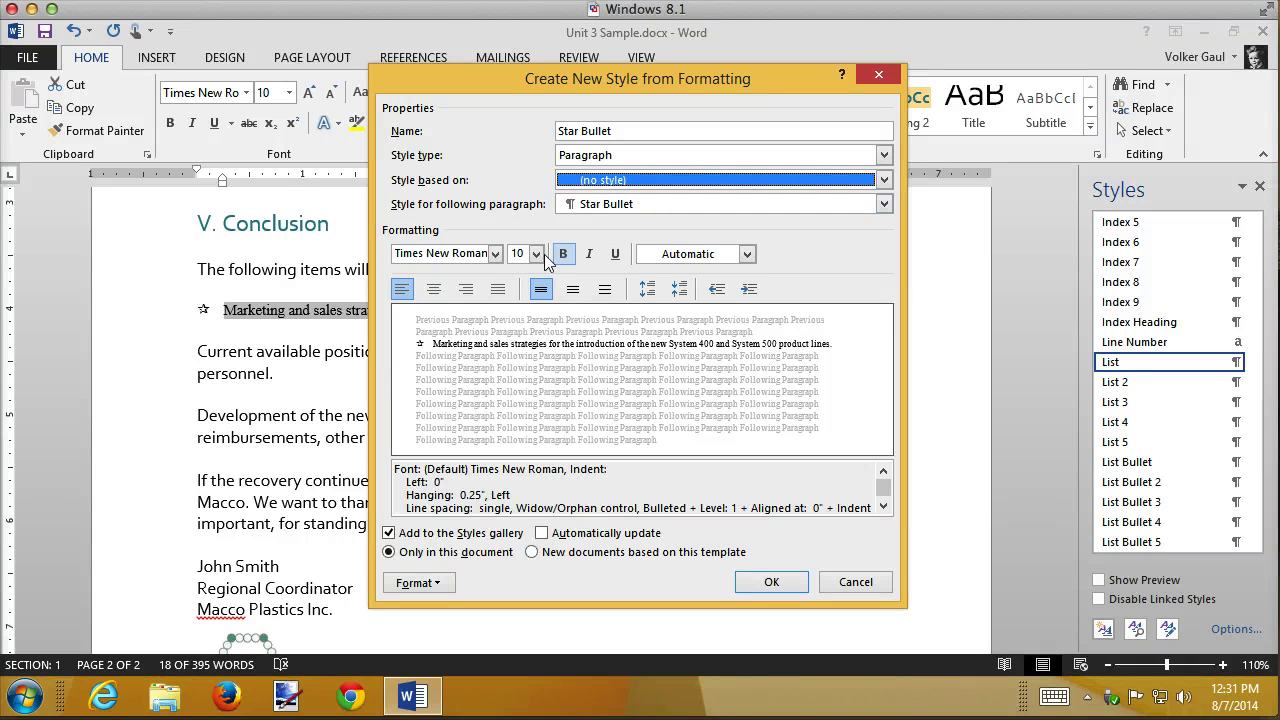
pyautogui.click(772, 582)
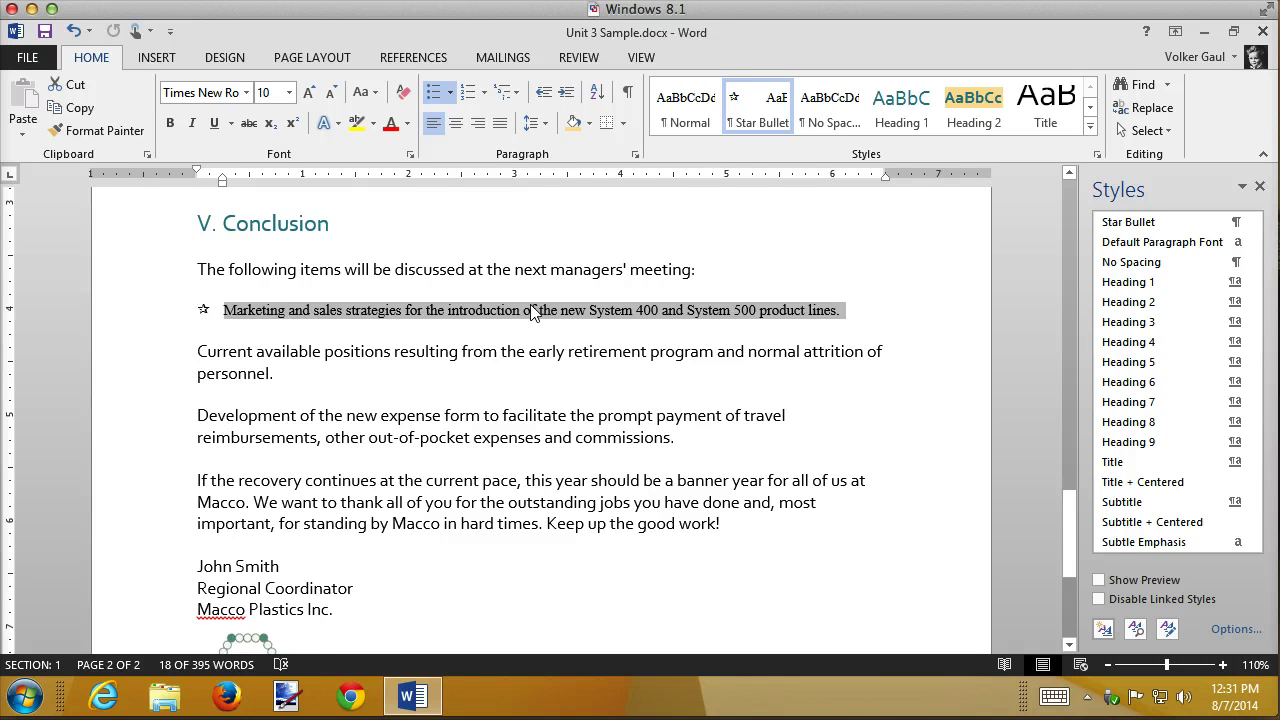
# - Apply Star Bullet to the other two Conclusion paragraphs and show formatting marks
pyautogui.moveTo(166, 363); pyautogui.dragTo(149, 436)
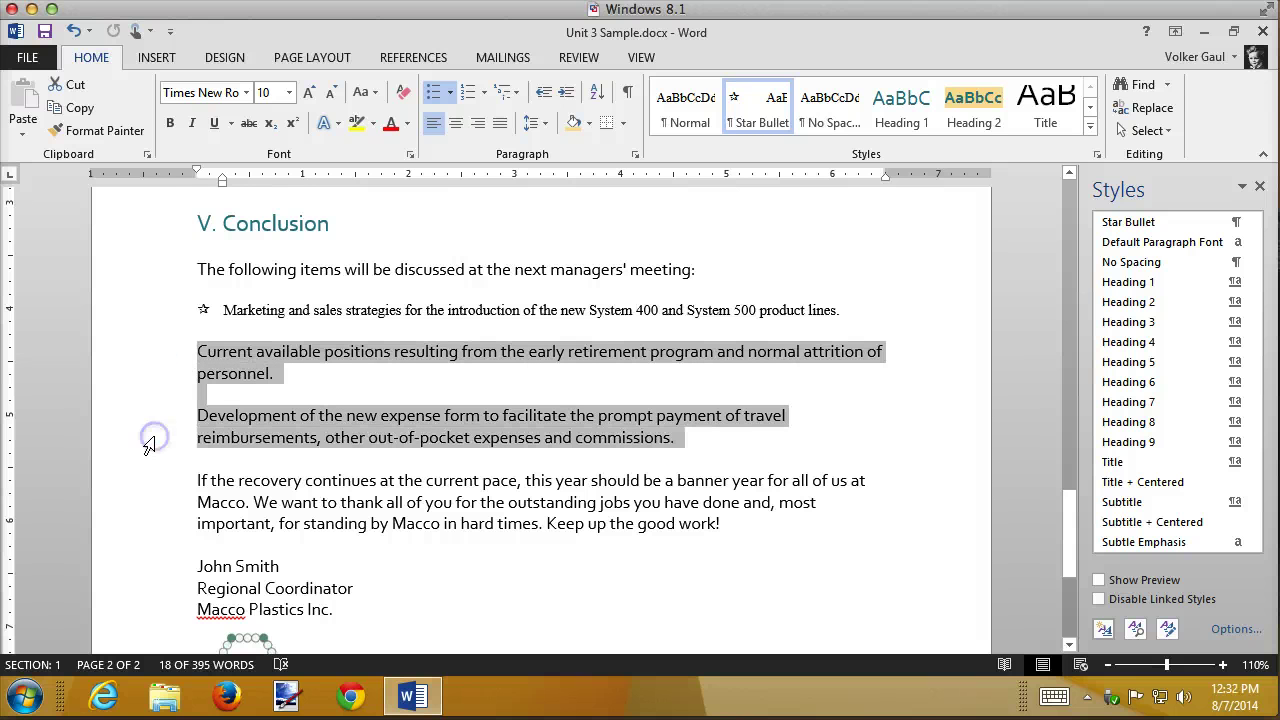
pyautogui.click(1153, 228)
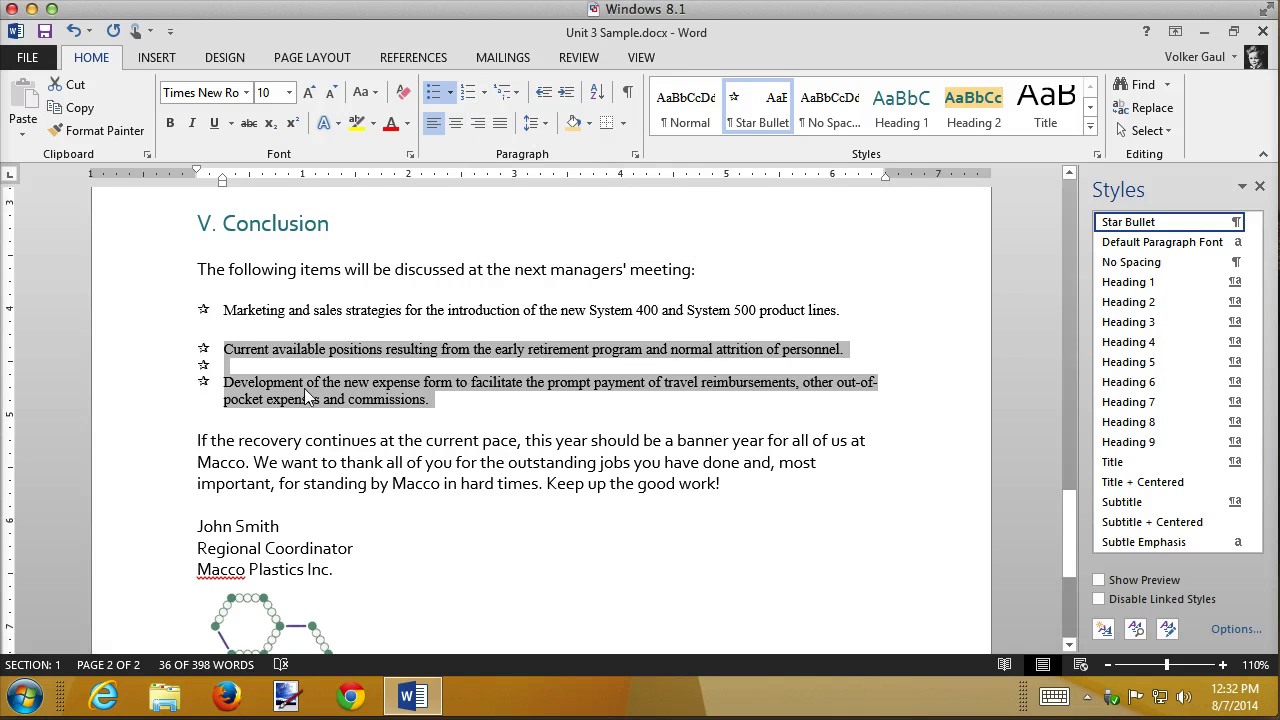
pyautogui.click(627, 92)
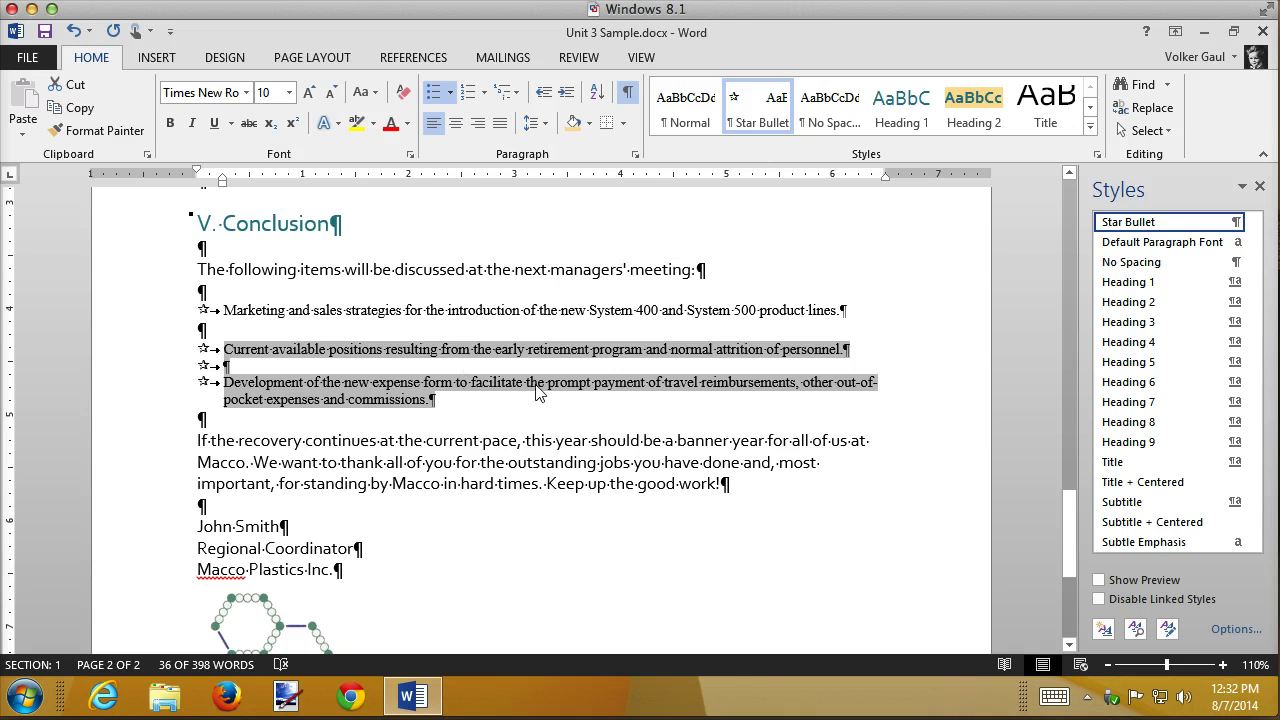
# - Delete the empty lines between and below the starred Conclusion items, then hide formatting marks
pyautogui.click(131, 369)
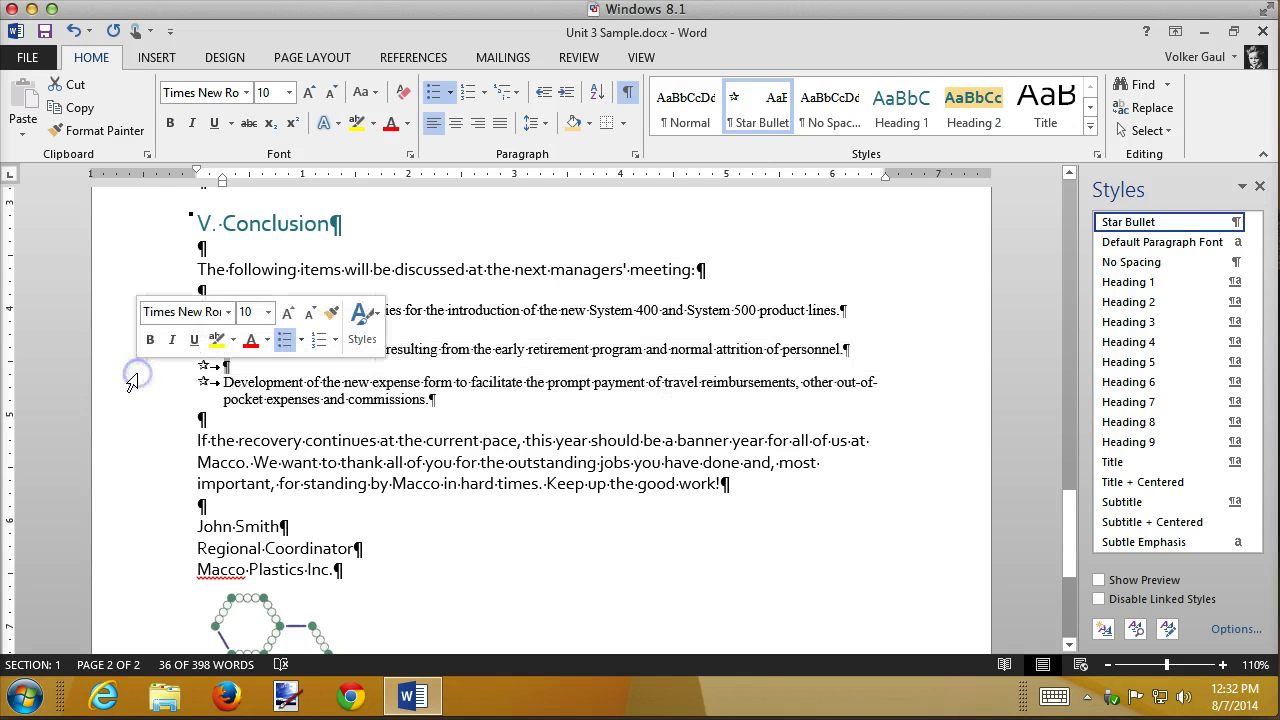
pyautogui.press('Delete')
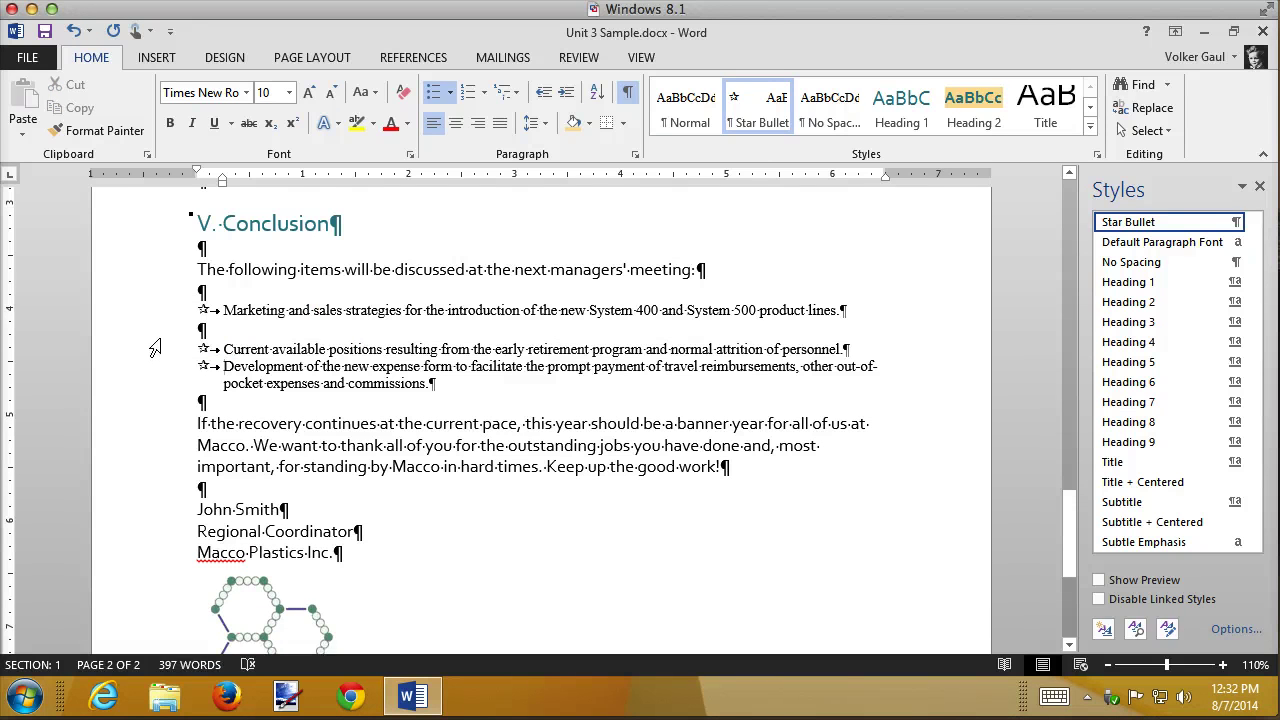
pyautogui.click(155, 342)
pyautogui.press('Delete')
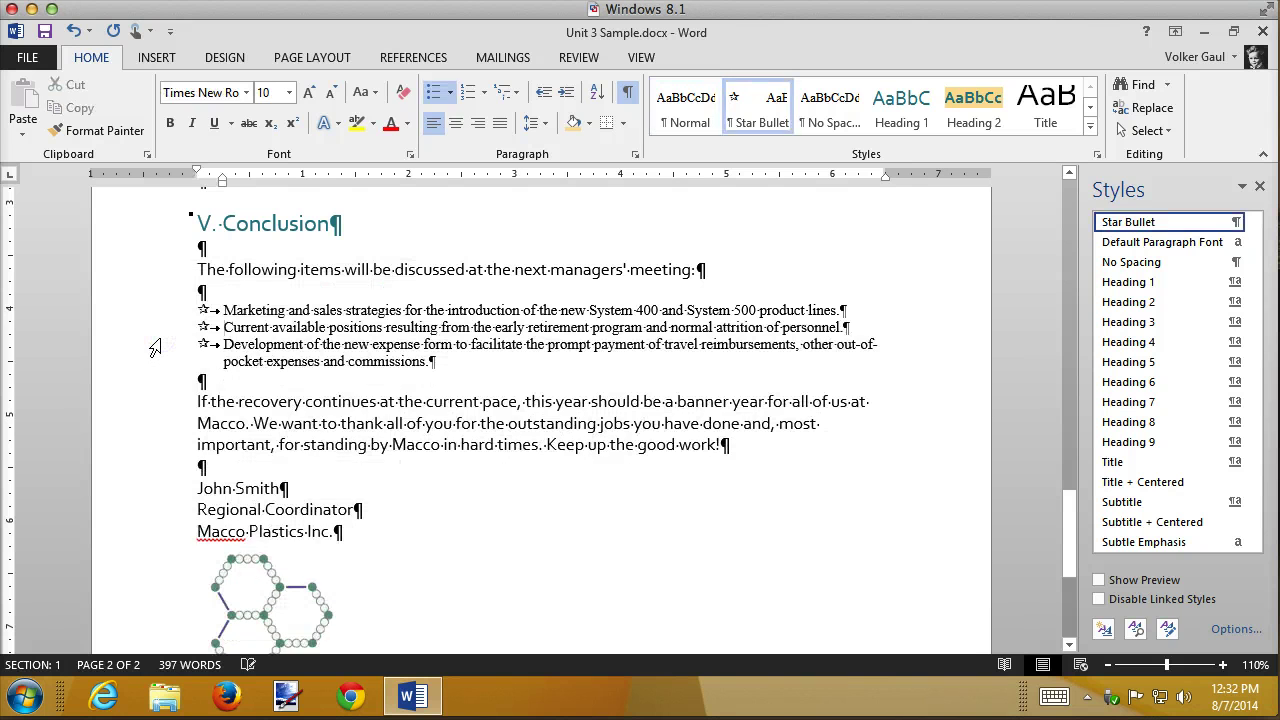
pyautogui.click(148, 393)
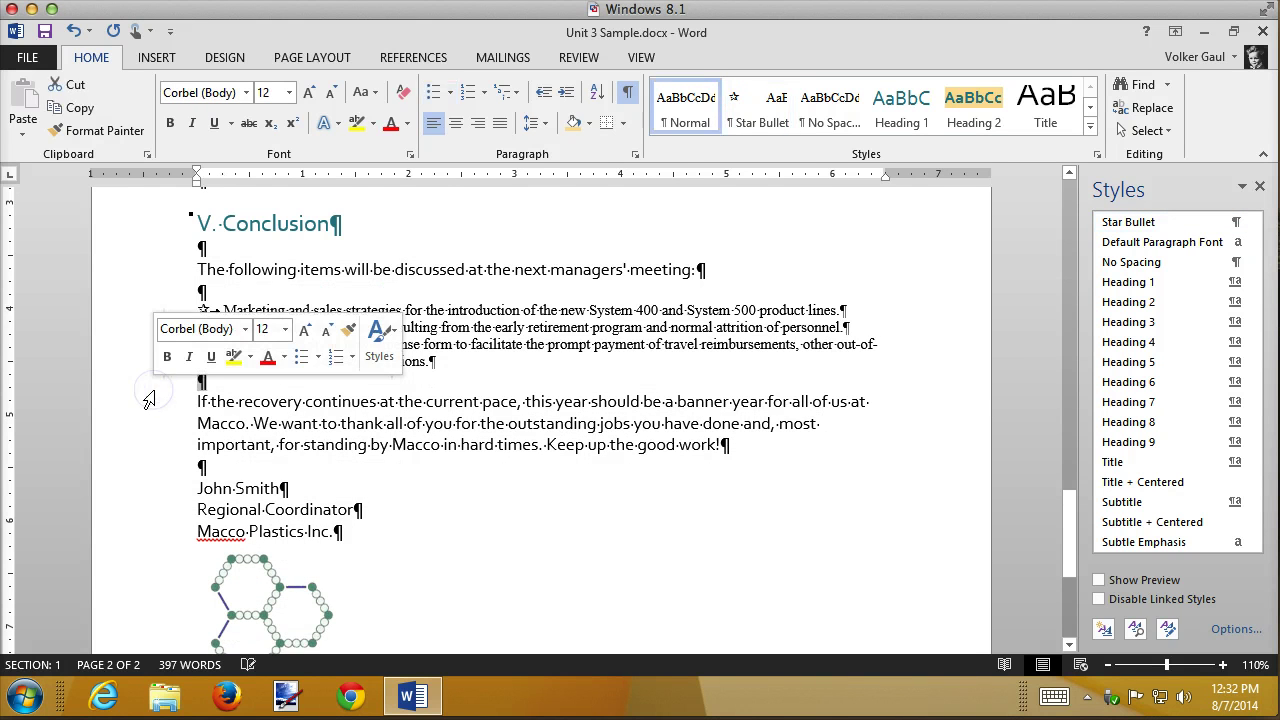
pyautogui.press('Delete')
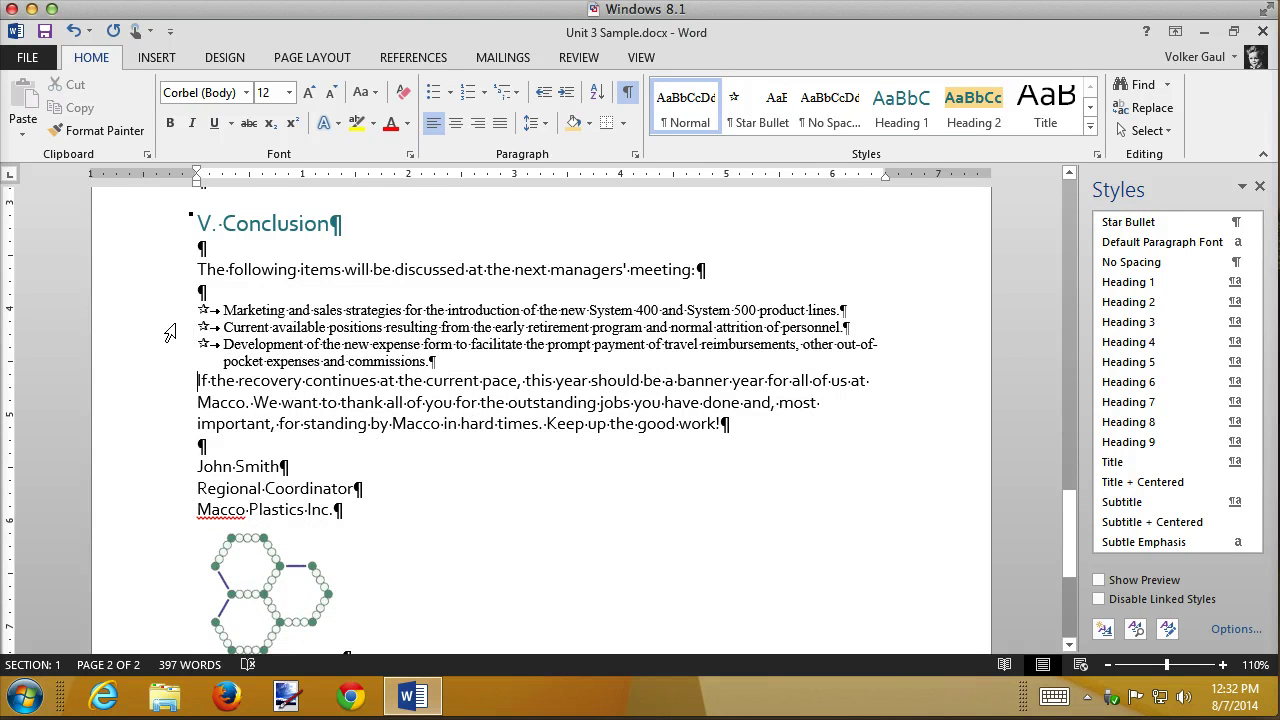
pyautogui.click(166, 311)
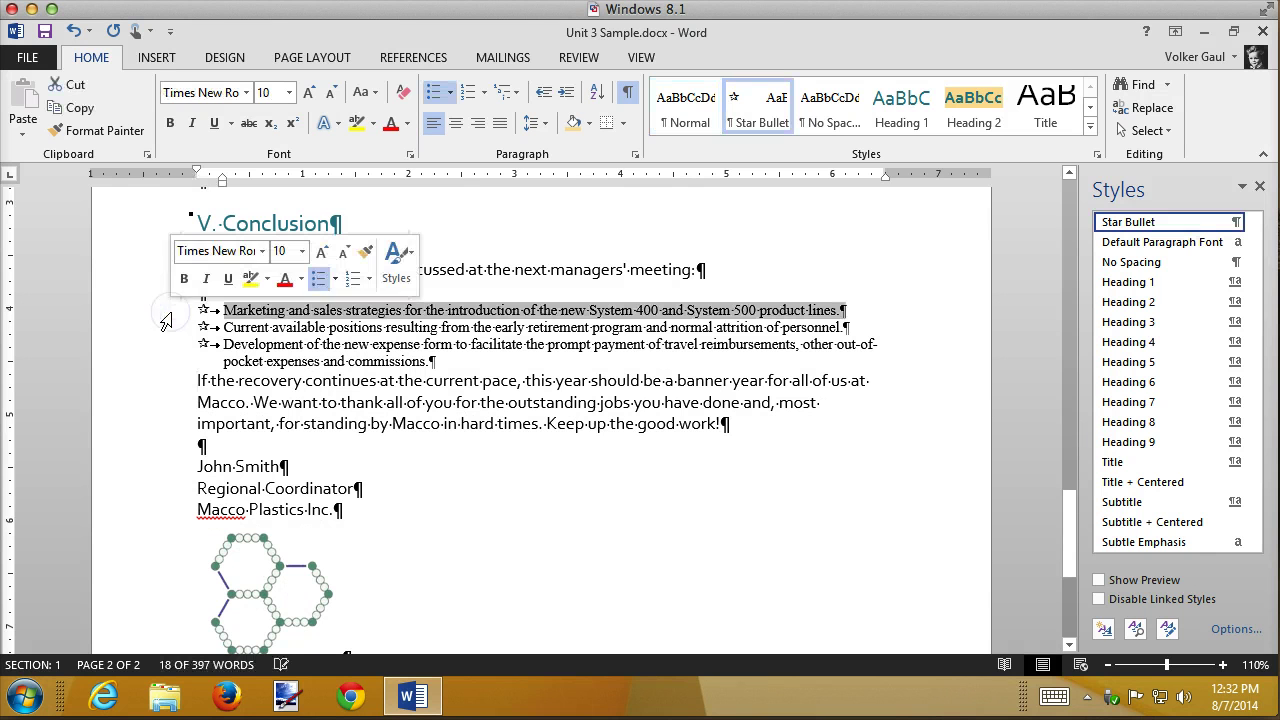
pyautogui.click(628, 93)
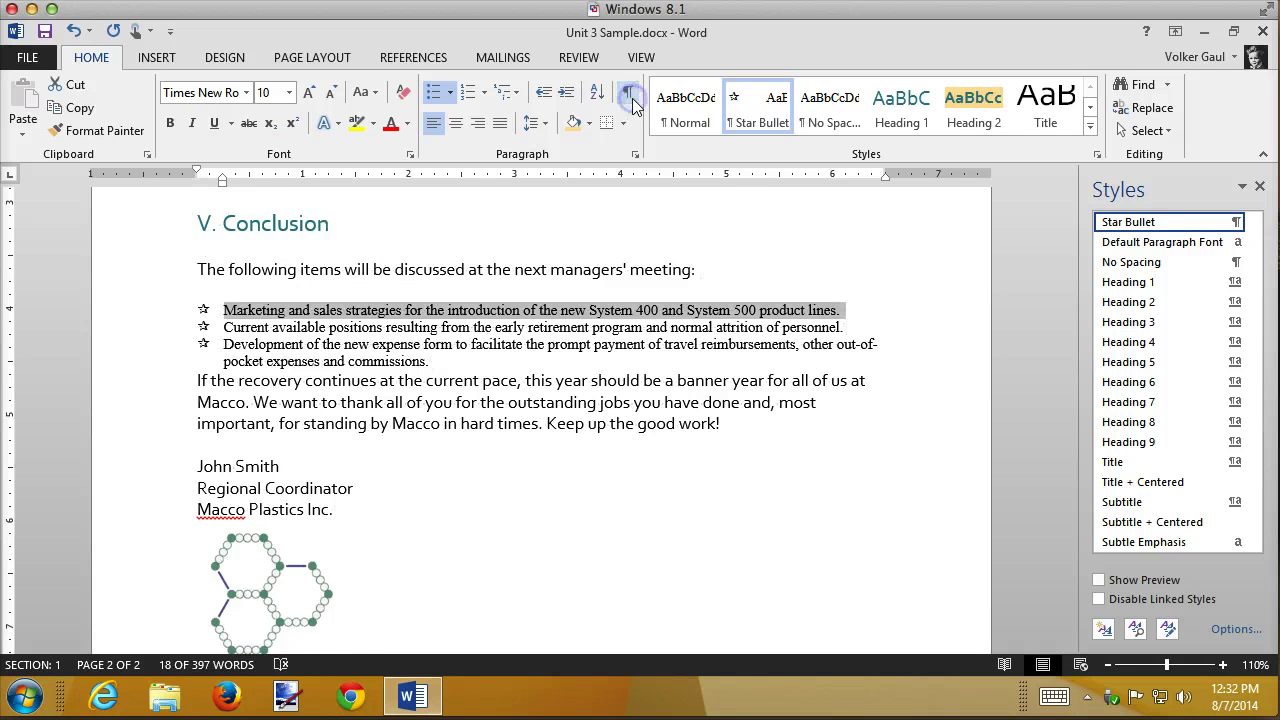
# - Add space after the first bullet and update the Star Bullet style to match it
pyautogui.click(545, 126)
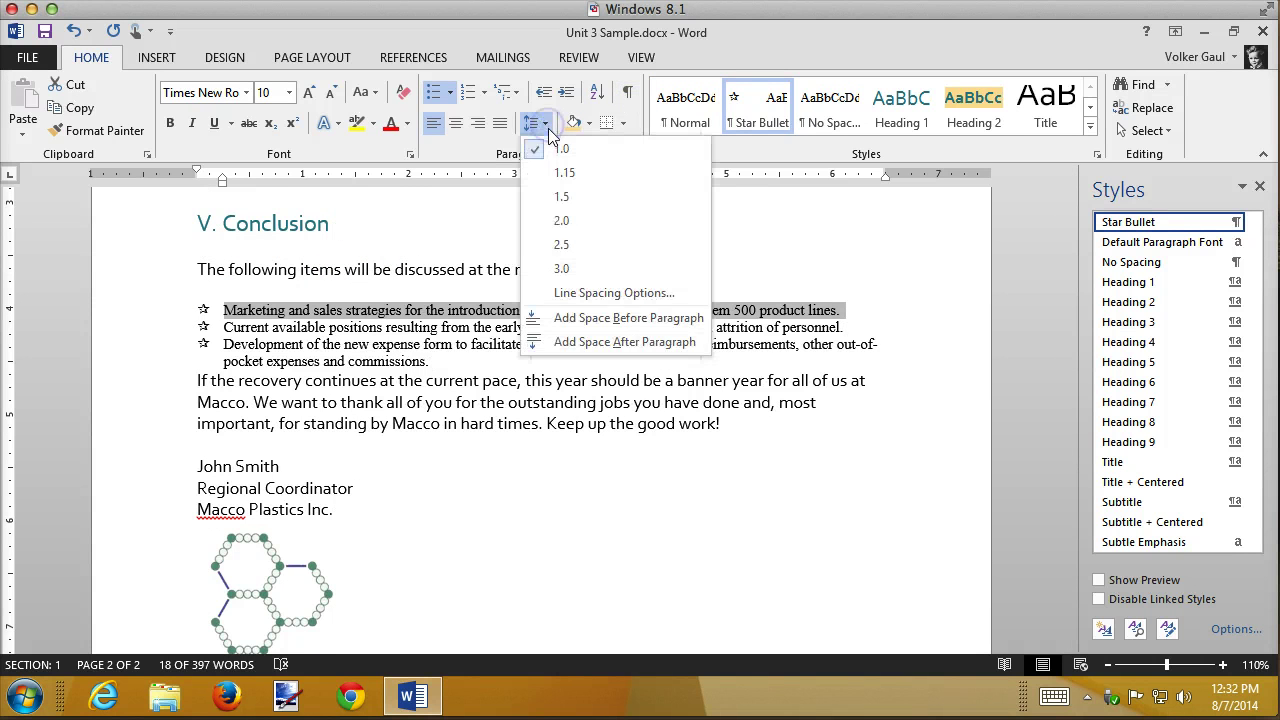
pyautogui.click(596, 341)
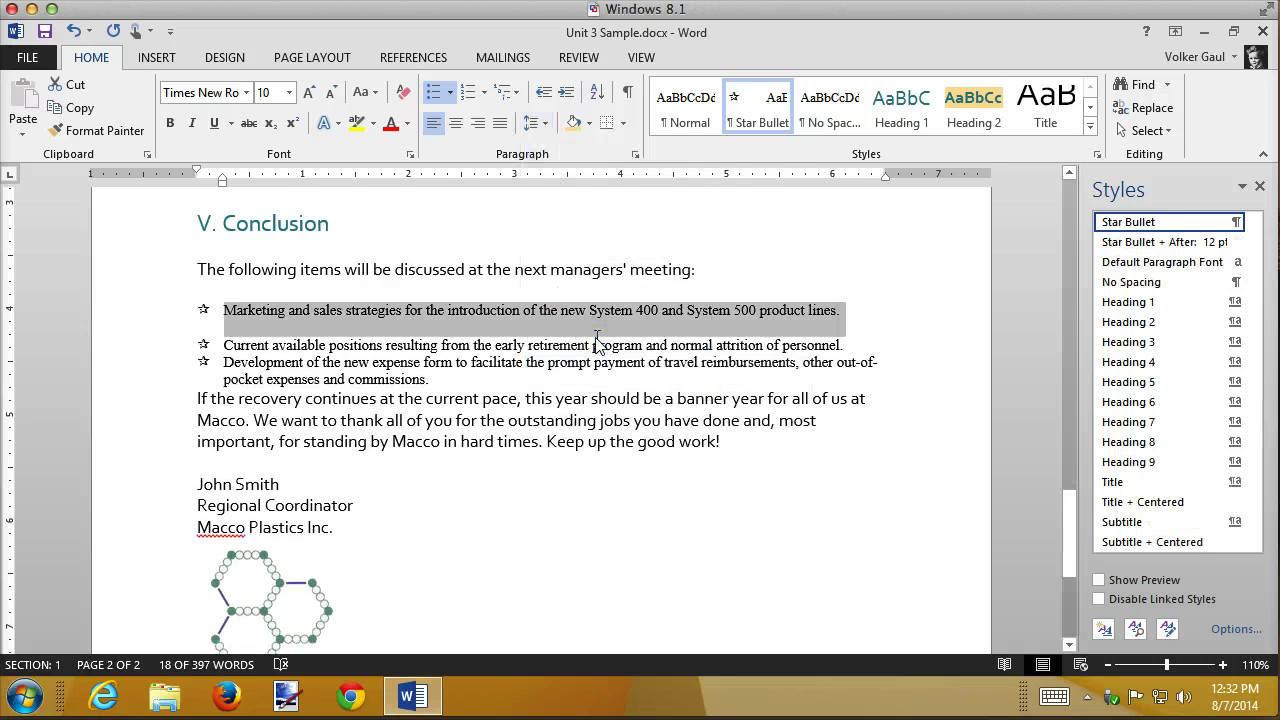
pyautogui.rightClick(1136, 226)
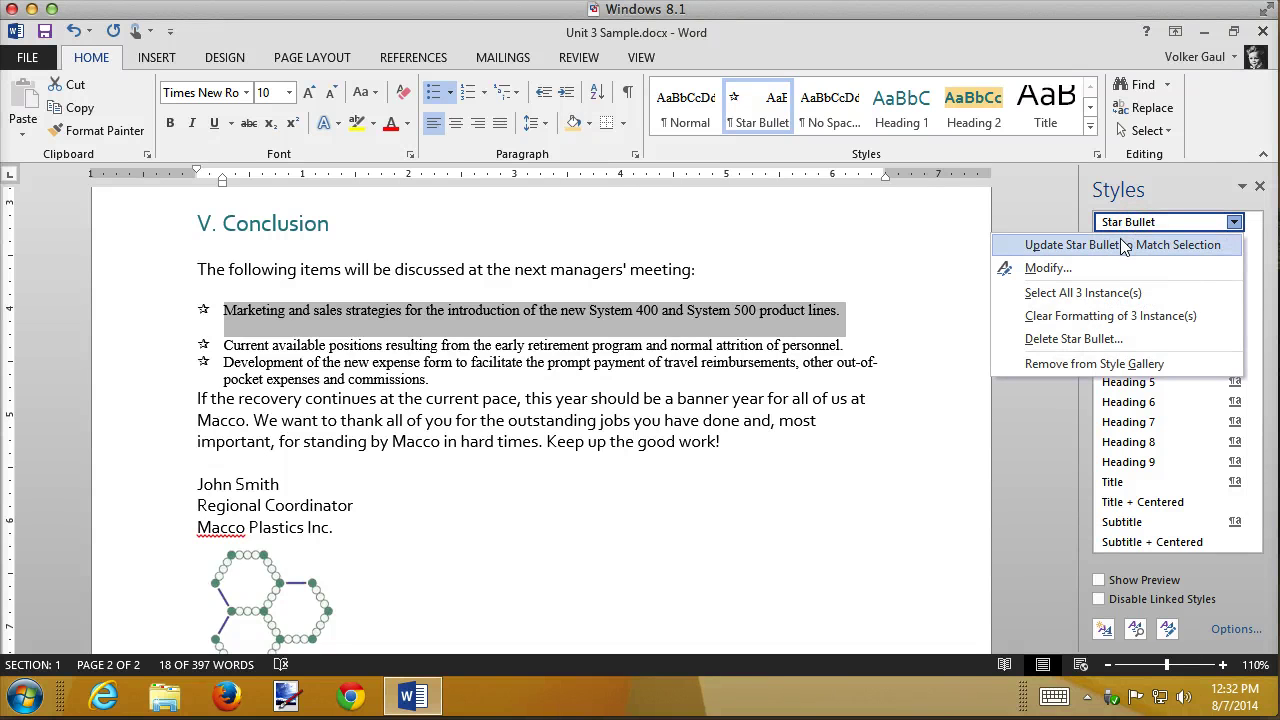
pyautogui.click(1125, 245)
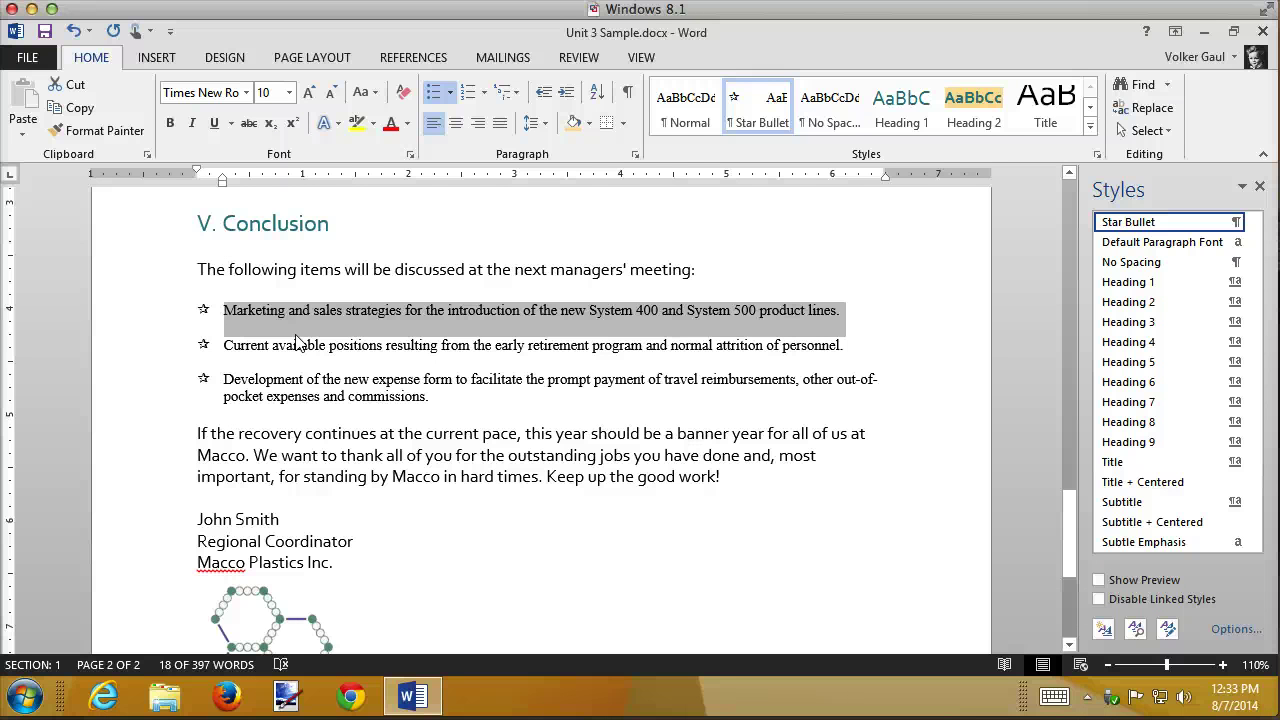
pyautogui.click(443, 397)
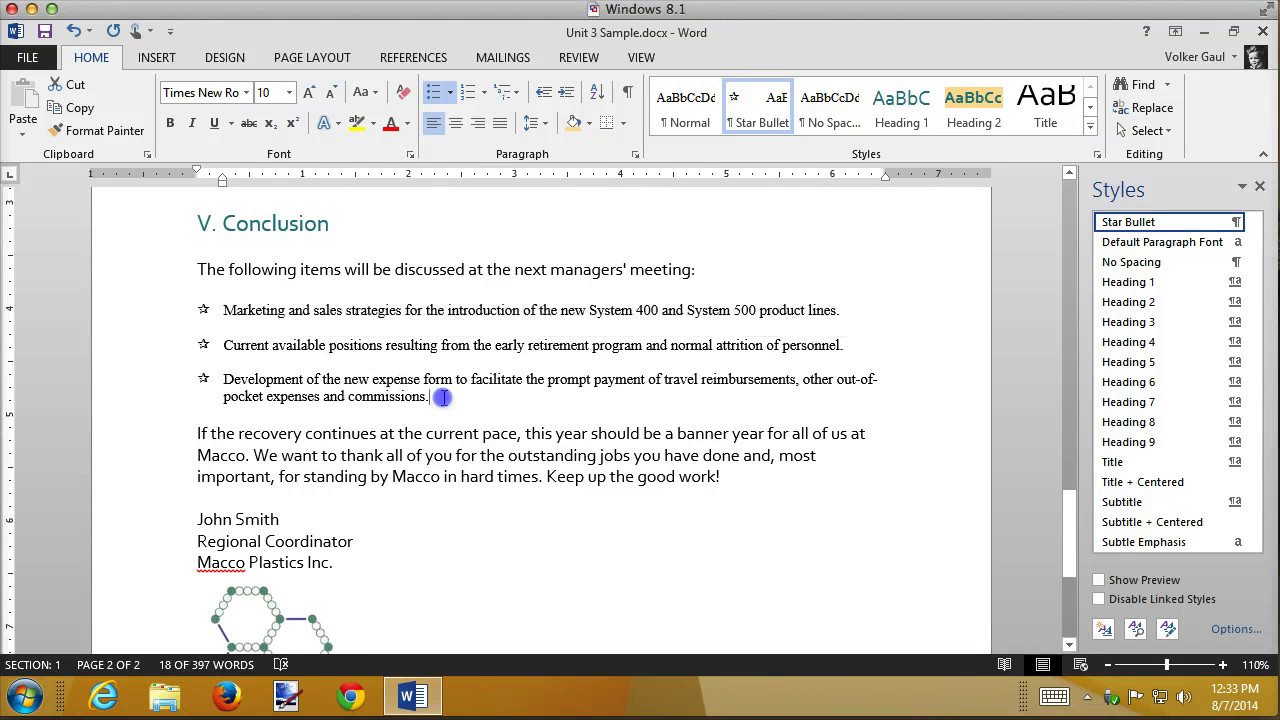
pyautogui.press('Return')
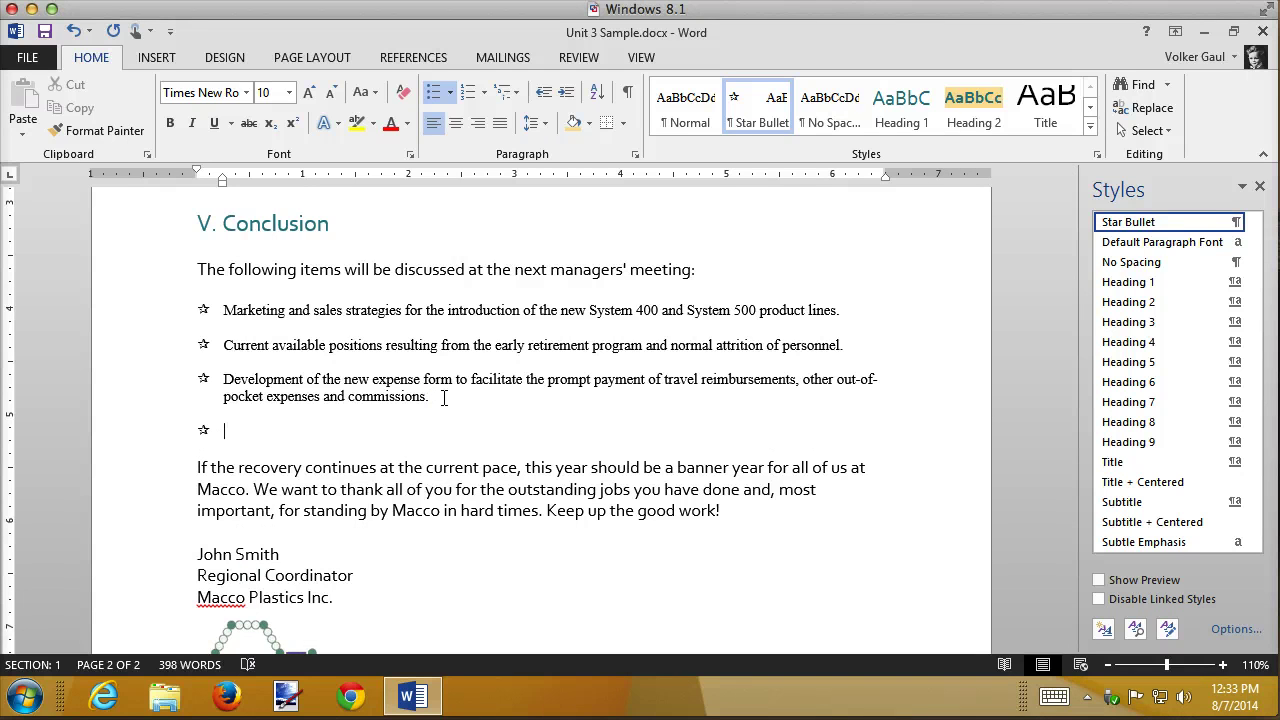
pyautogui.hotkey('ctrl', 'z')
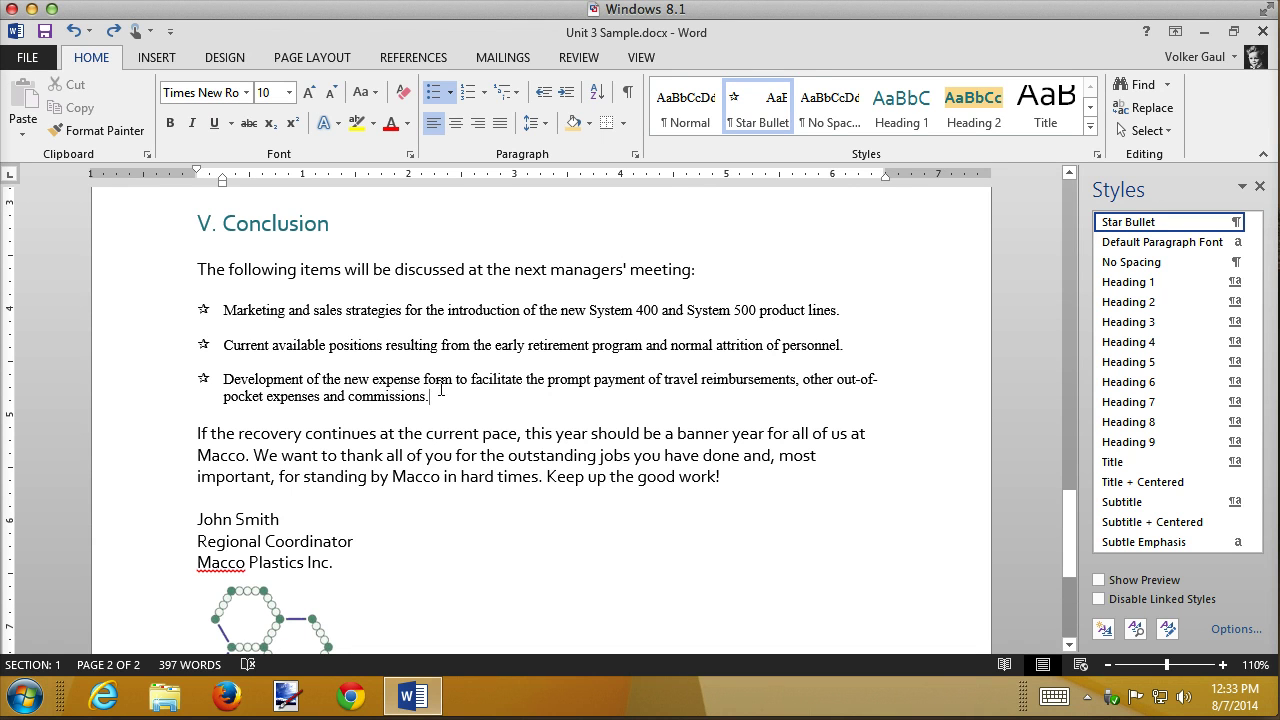
pyautogui.moveTo(1128, 287)
pyautogui.click(343, 224)
pyautogui.press('Return')
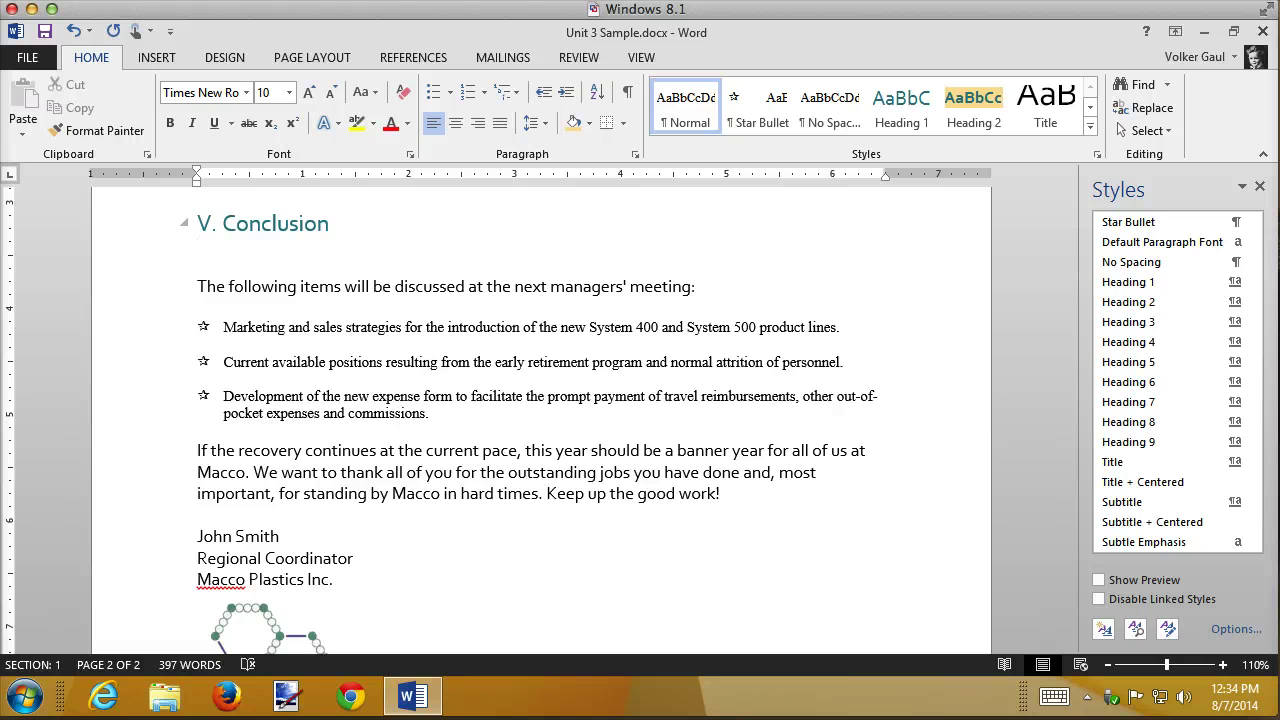
pyautogui.press('BackSpace')
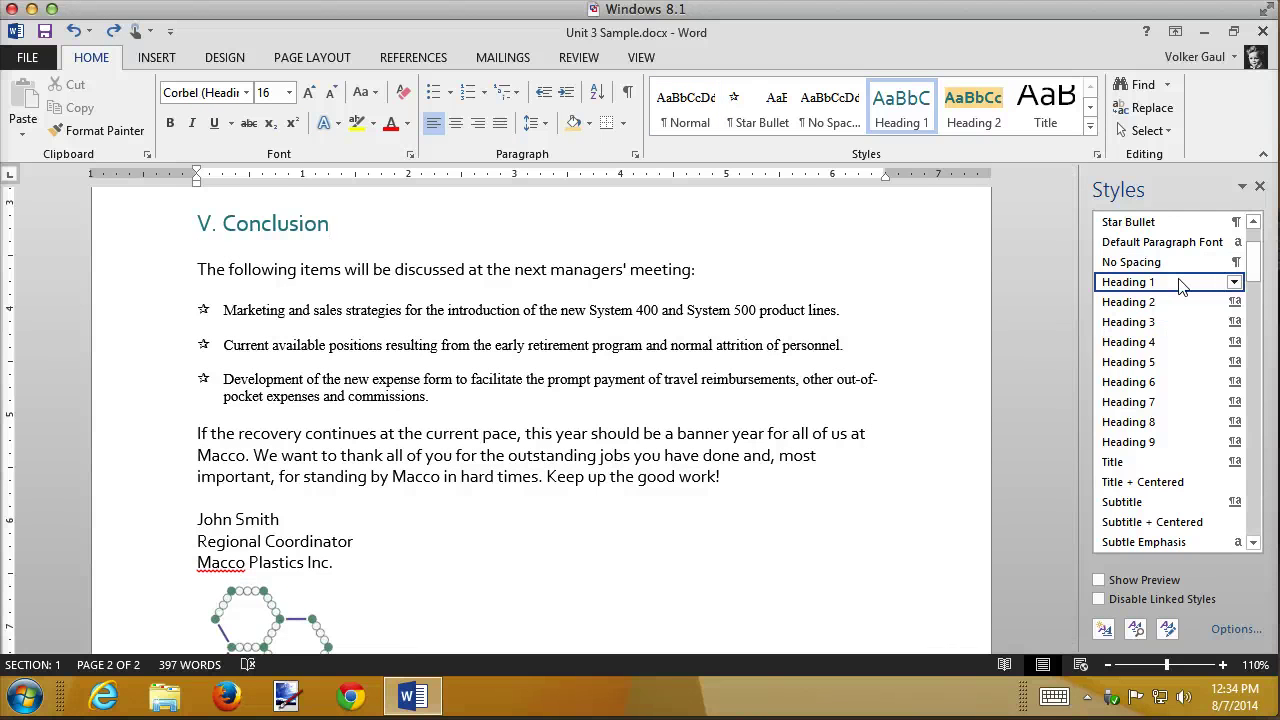
# - Turn on style previews and list only In current document styles, sorted Alphabetical
pyautogui.moveTo(1181, 287)
pyautogui.click(1100, 580)
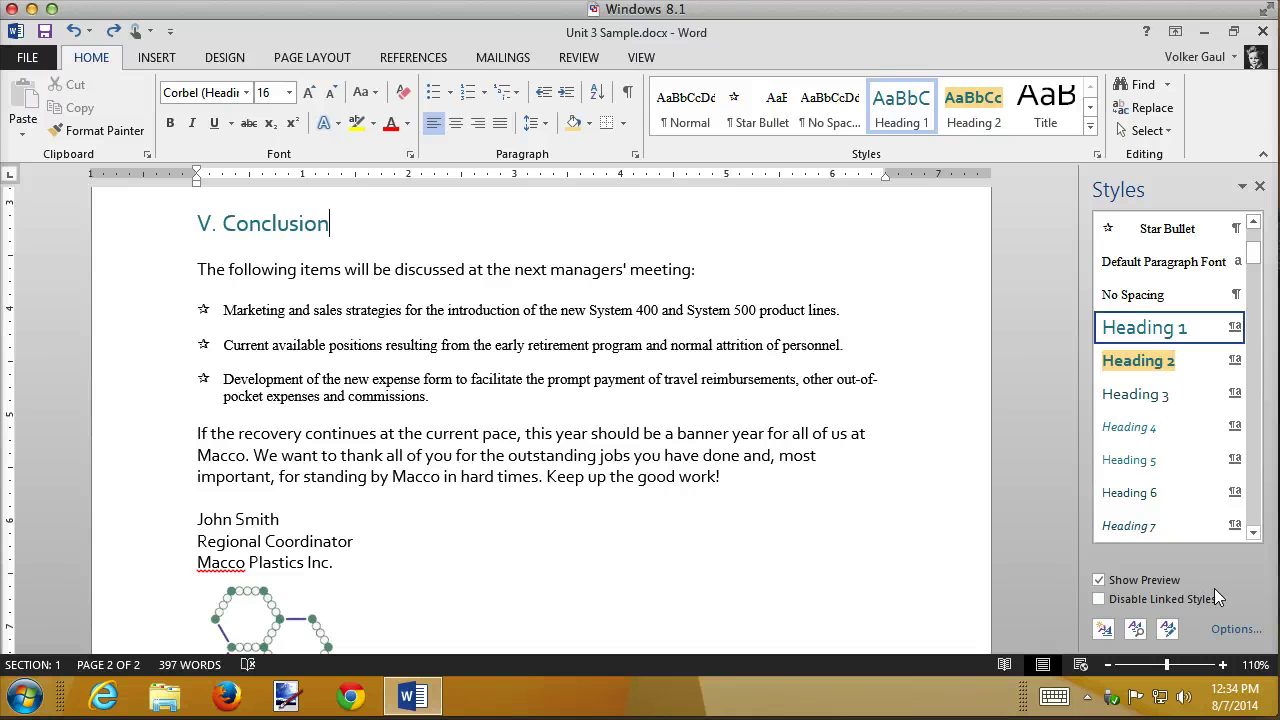
pyautogui.click(1225, 633)
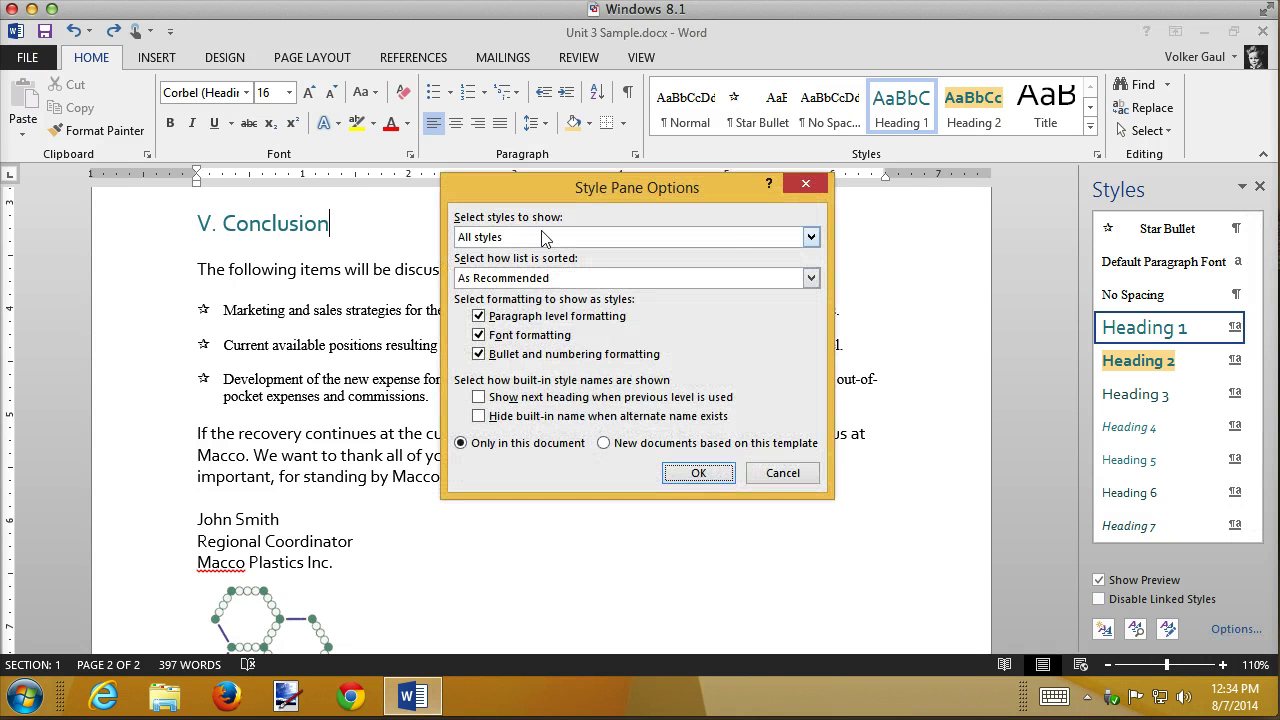
pyautogui.click(811, 237)
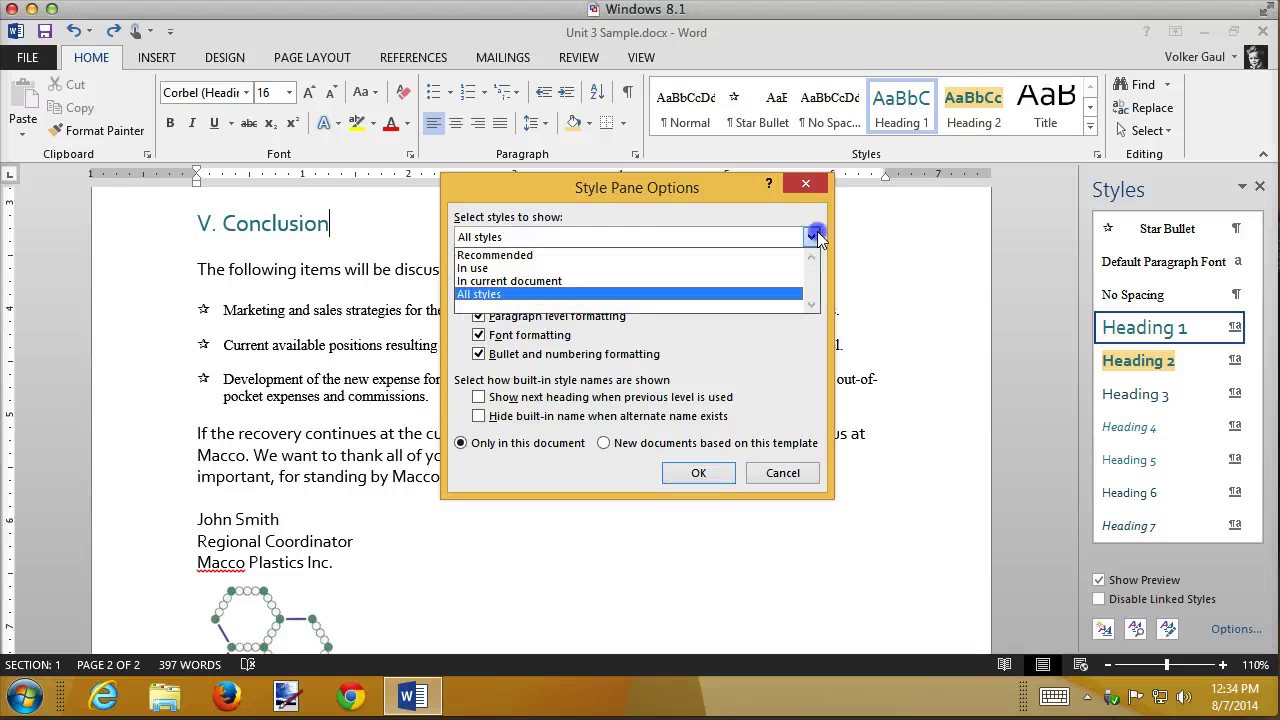
pyautogui.click(535, 281)
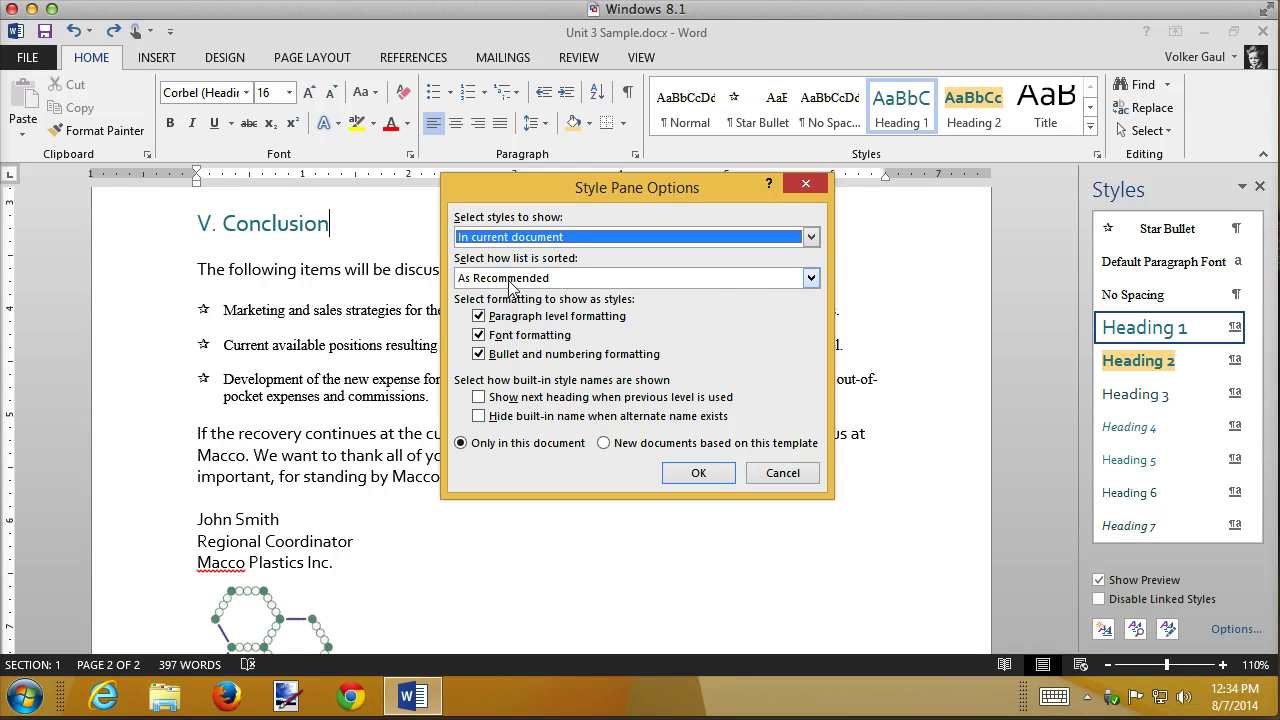
pyautogui.click(810, 278)
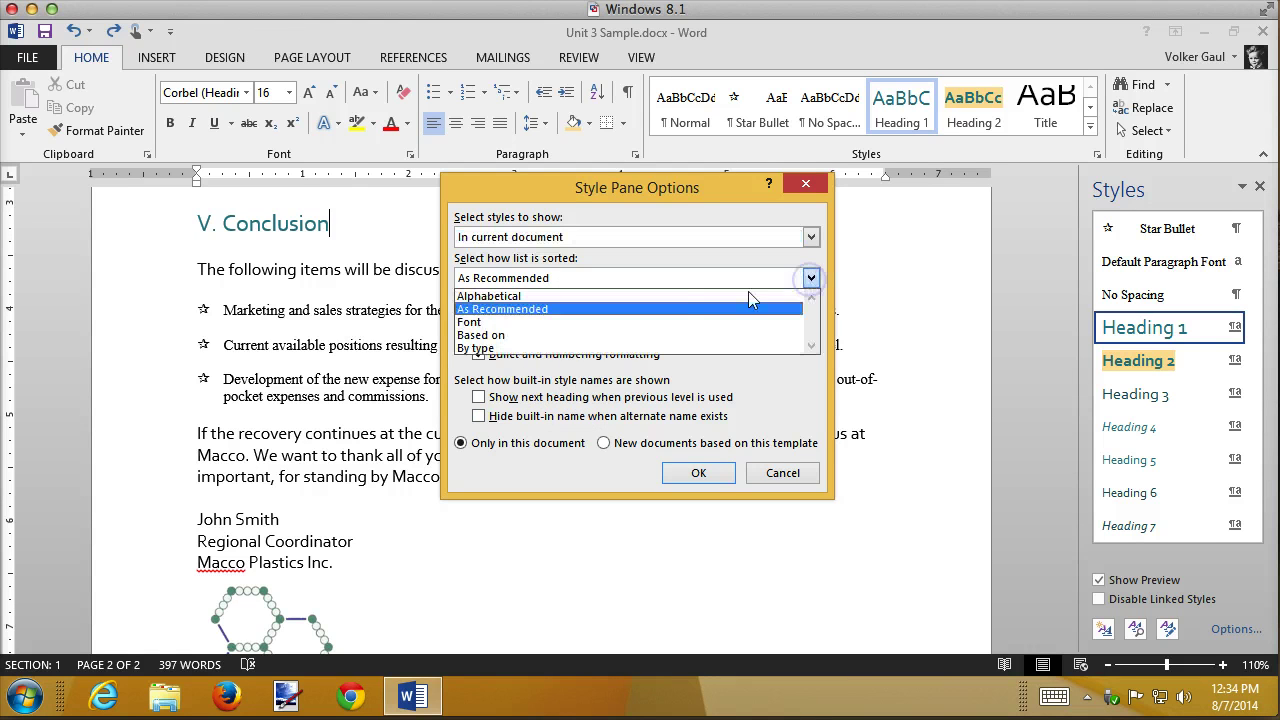
pyautogui.click(534, 299)
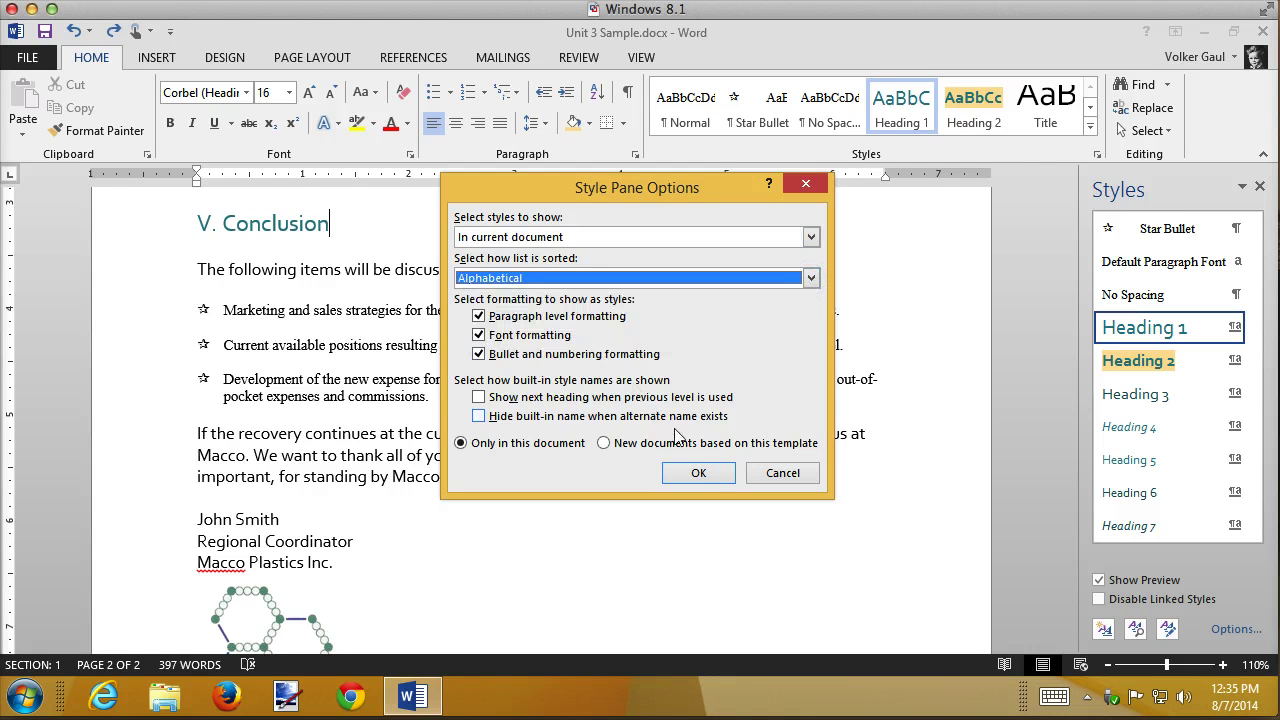
pyautogui.click(695, 471)
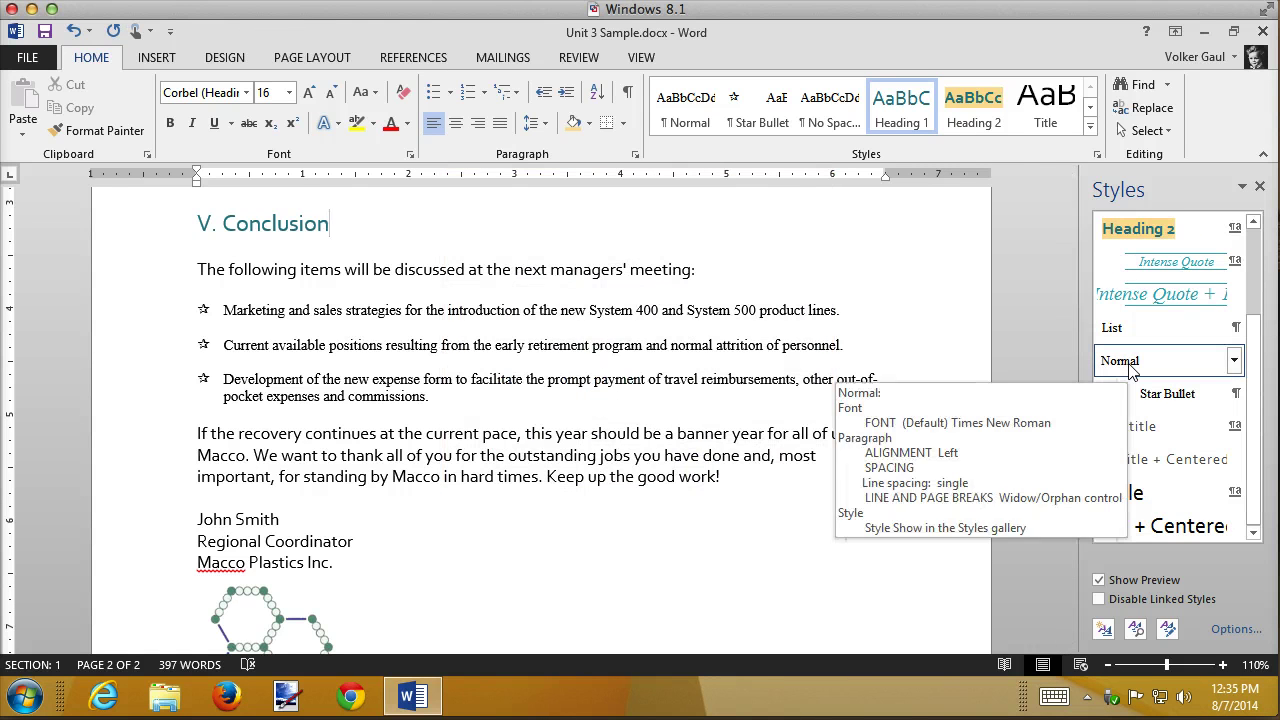
pyautogui.scroll(3, 1205, 390)
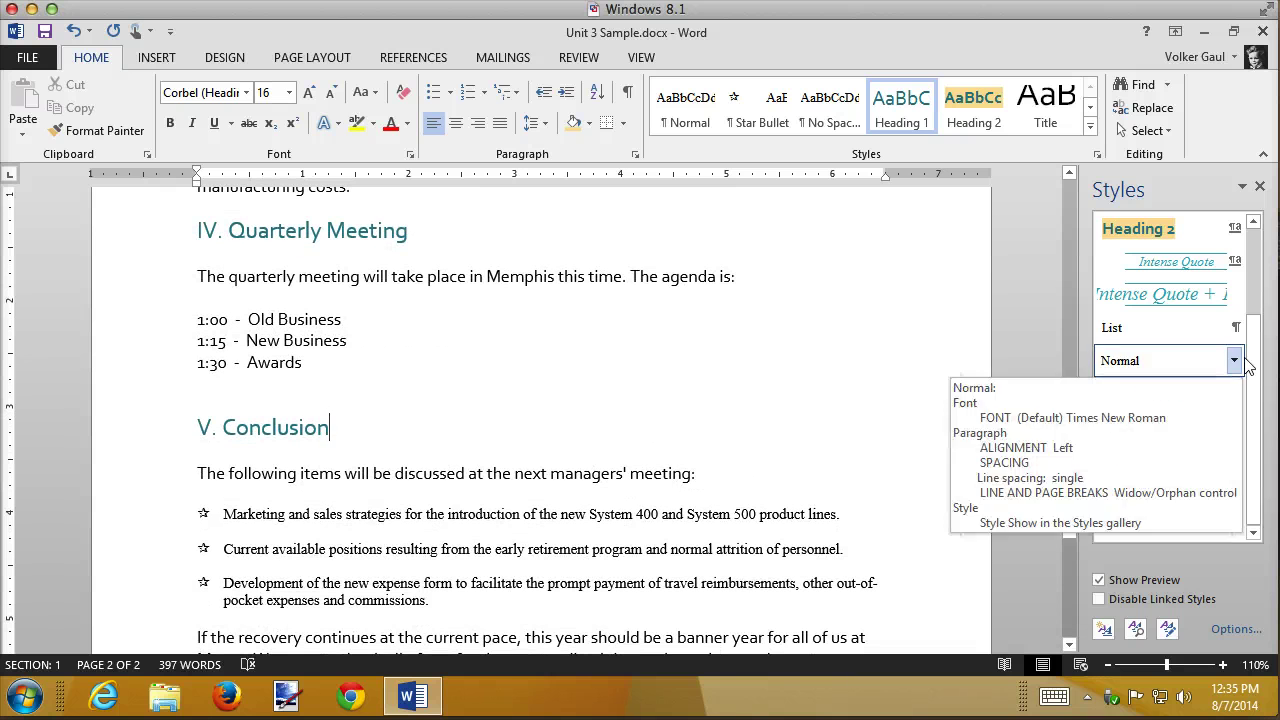
pyautogui.moveTo(1250, 368); pyautogui.dragTo(1255, 261)
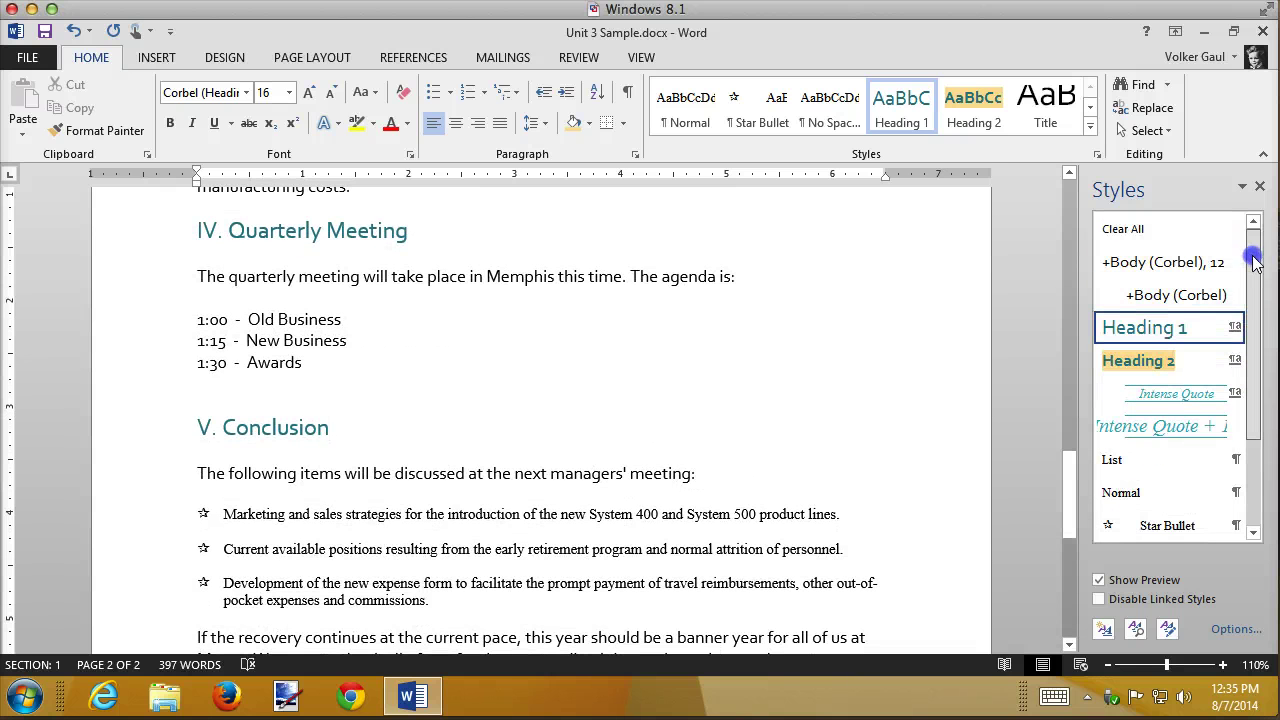